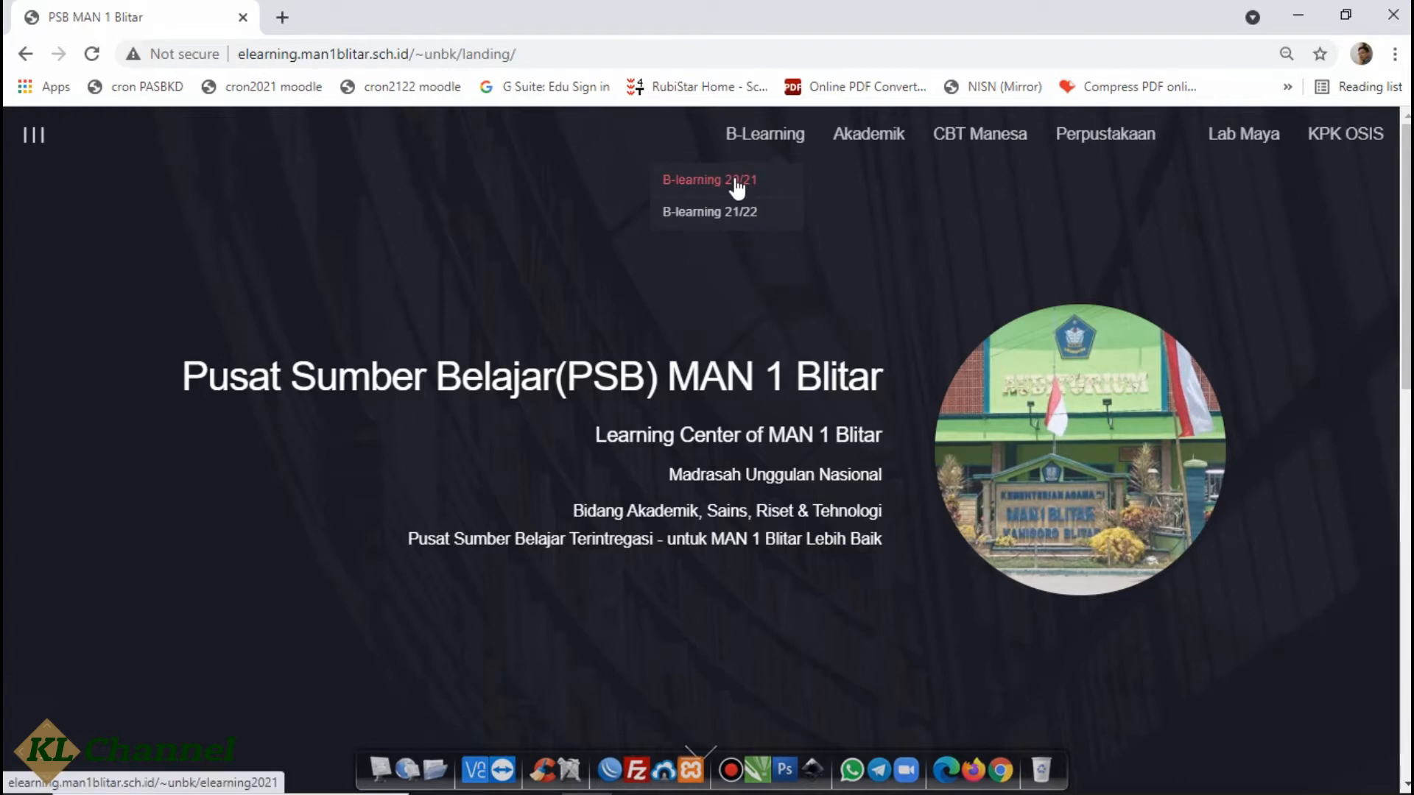
Step: Open the B-learning 20/21 site and log in with the teacher account's saved username and password
click(738, 187)
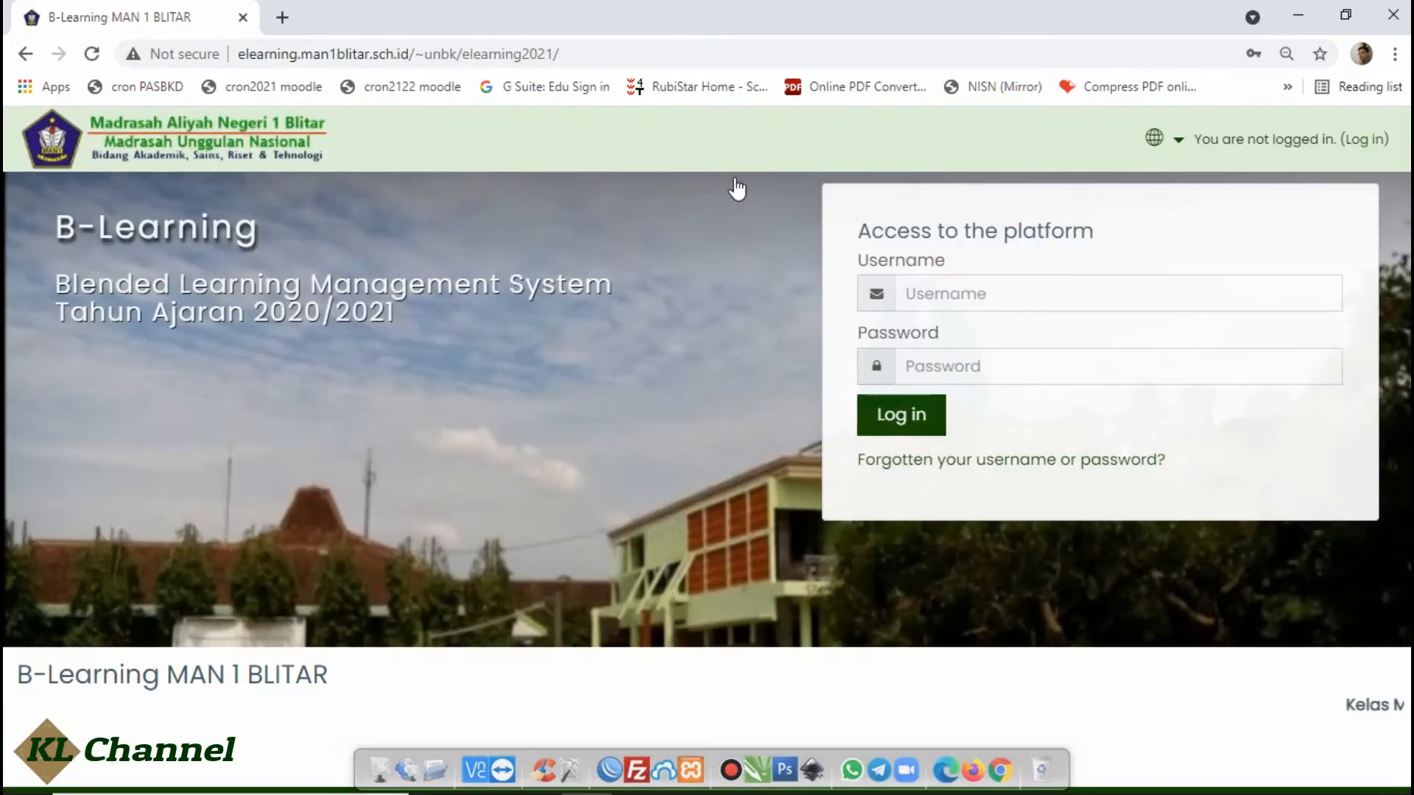
click(946, 293)
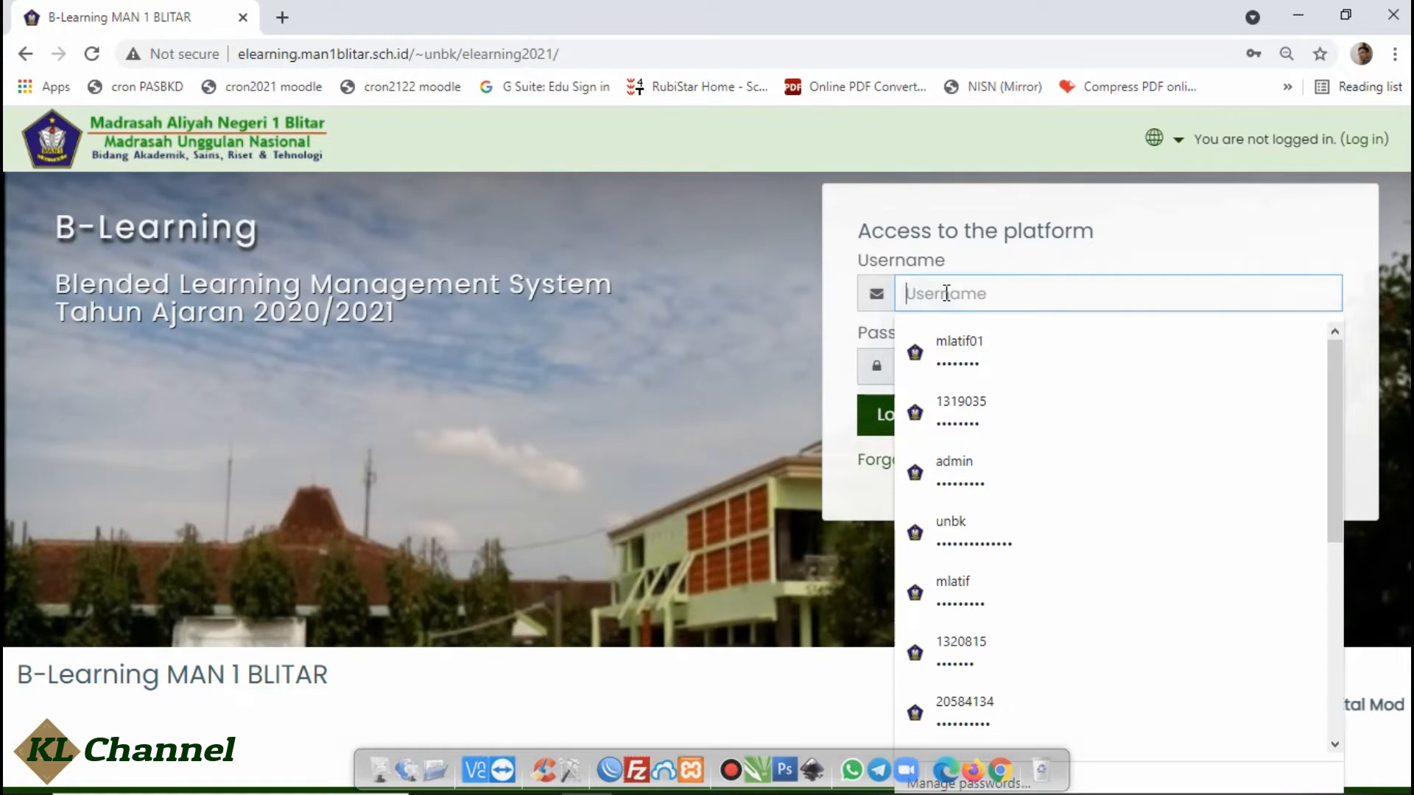
click(957, 352)
click(910, 424)
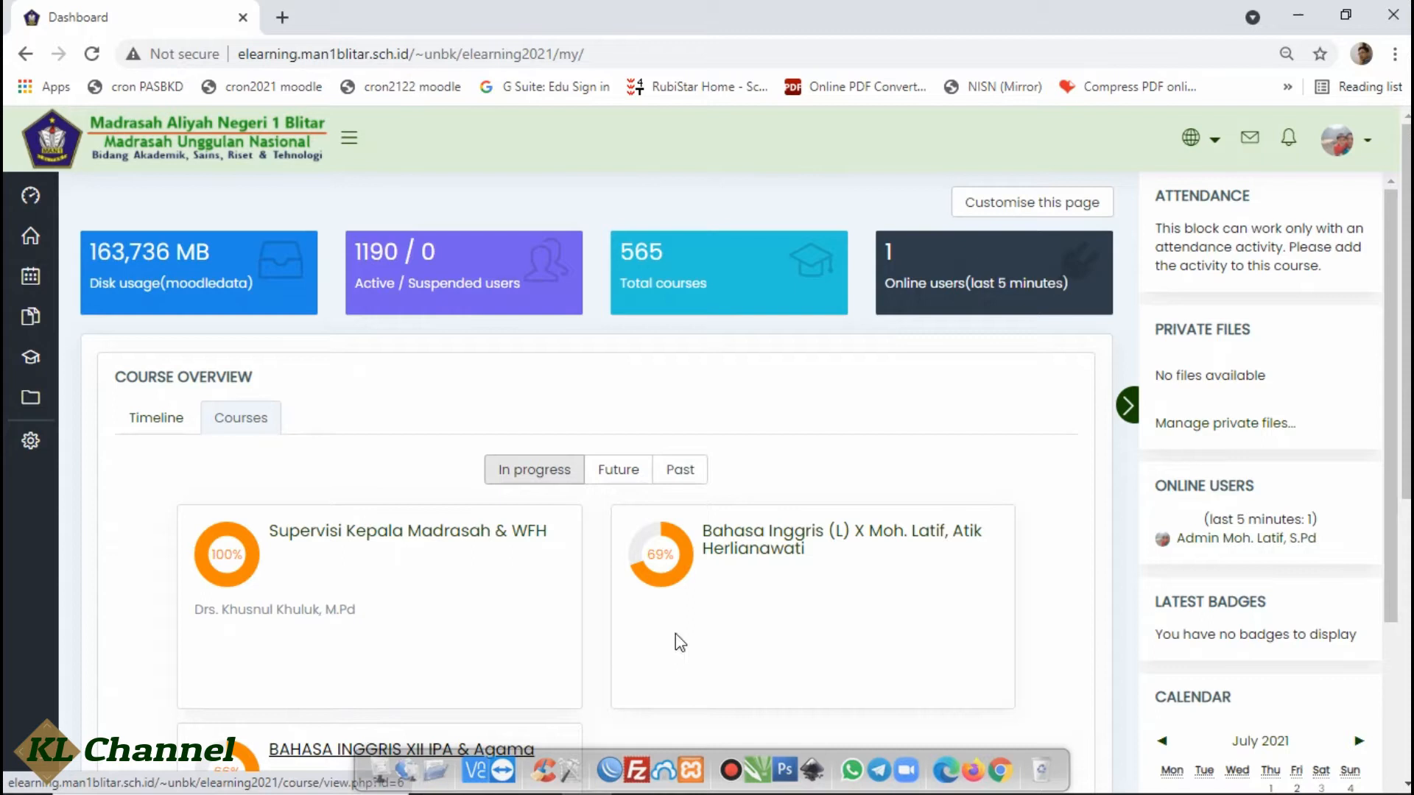
Step: Open the BAHASA INGGRIS XII IPA & Agama course and start a course backup
click(1407, 784)
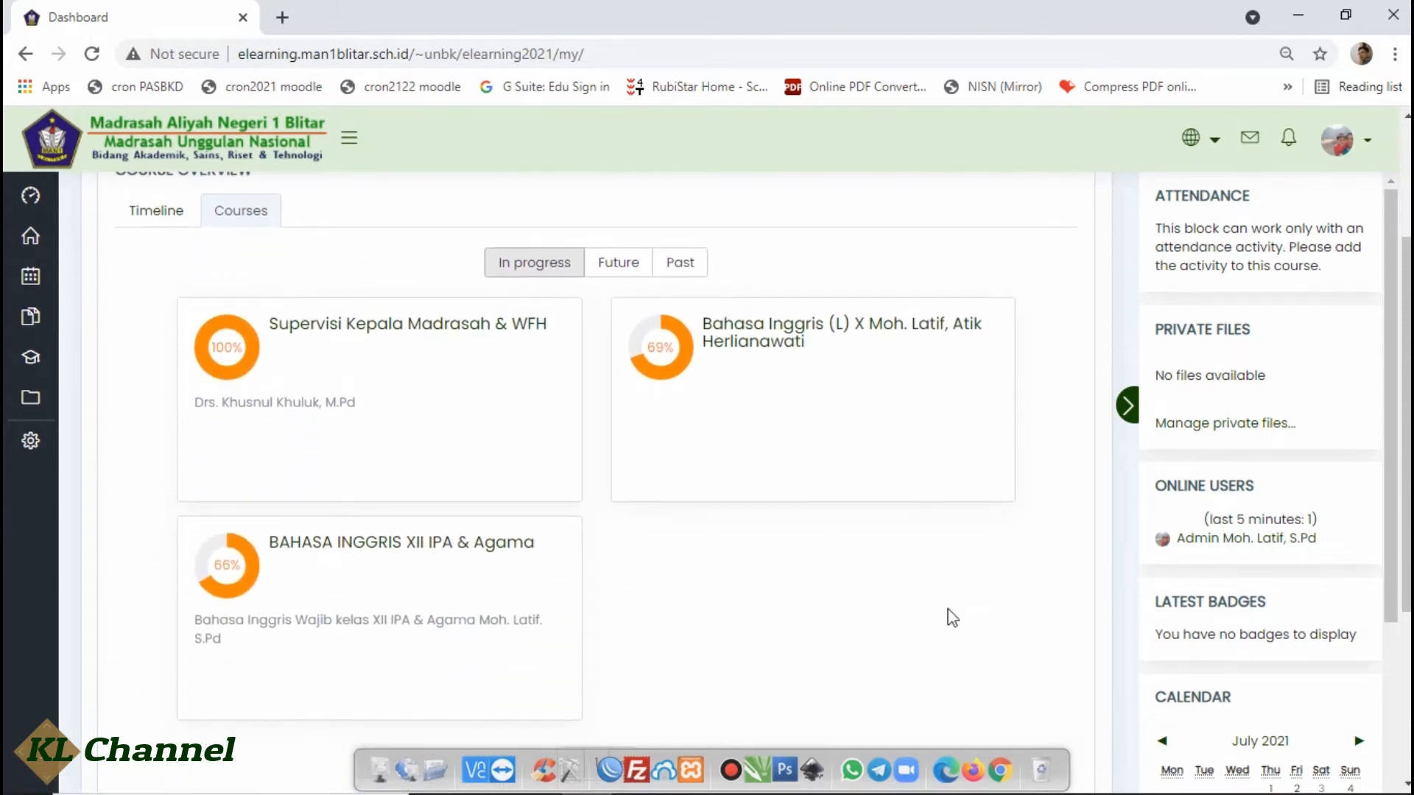
click(416, 558)
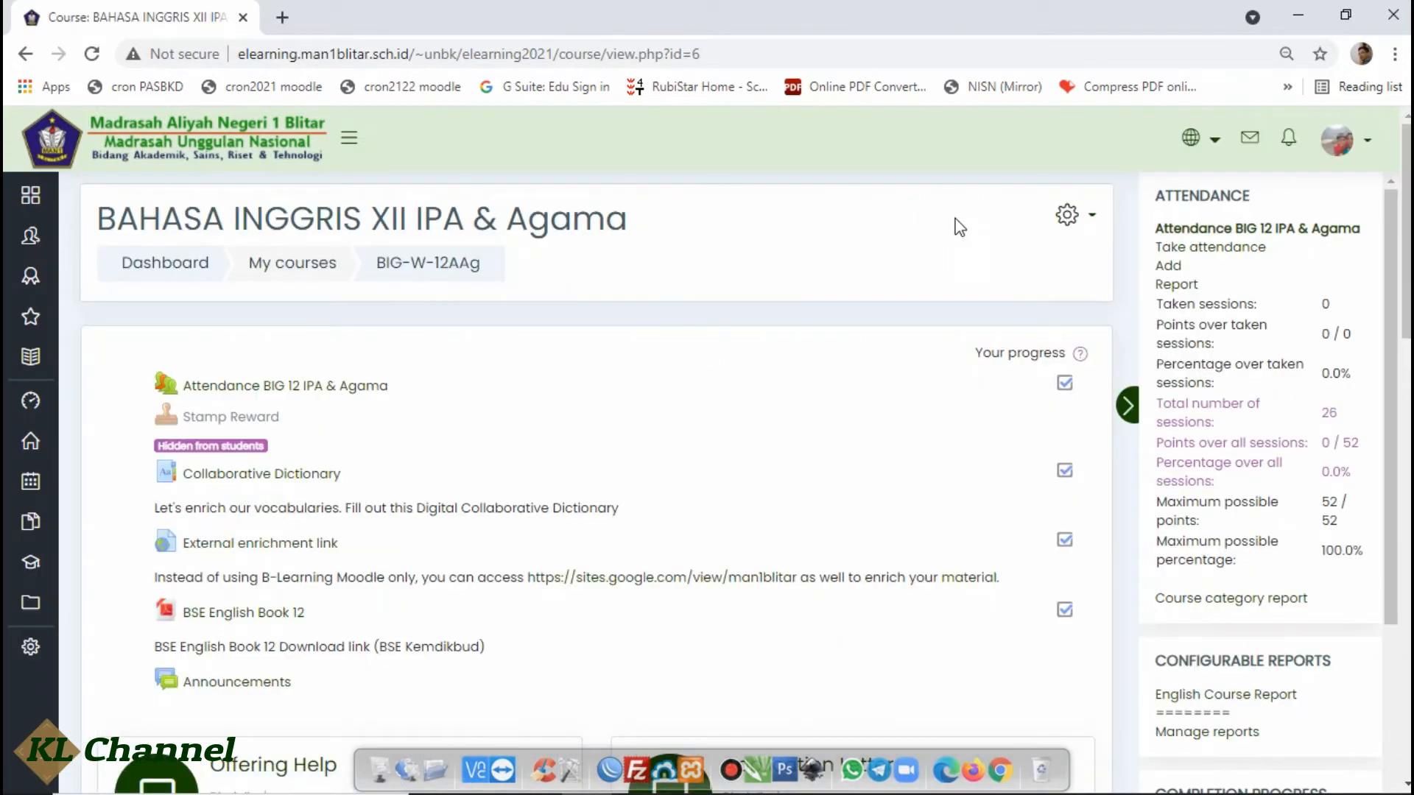
click(1068, 216)
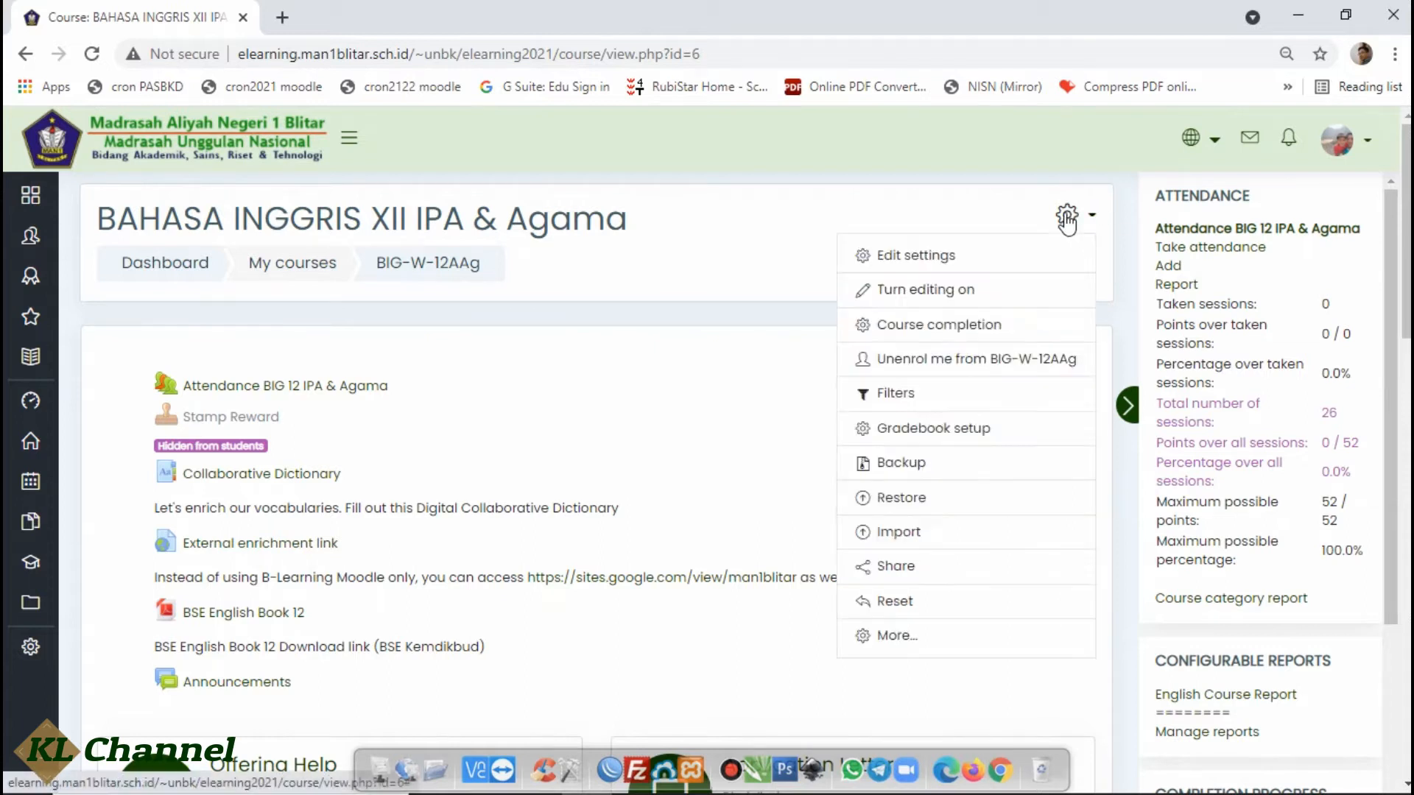
click(913, 469)
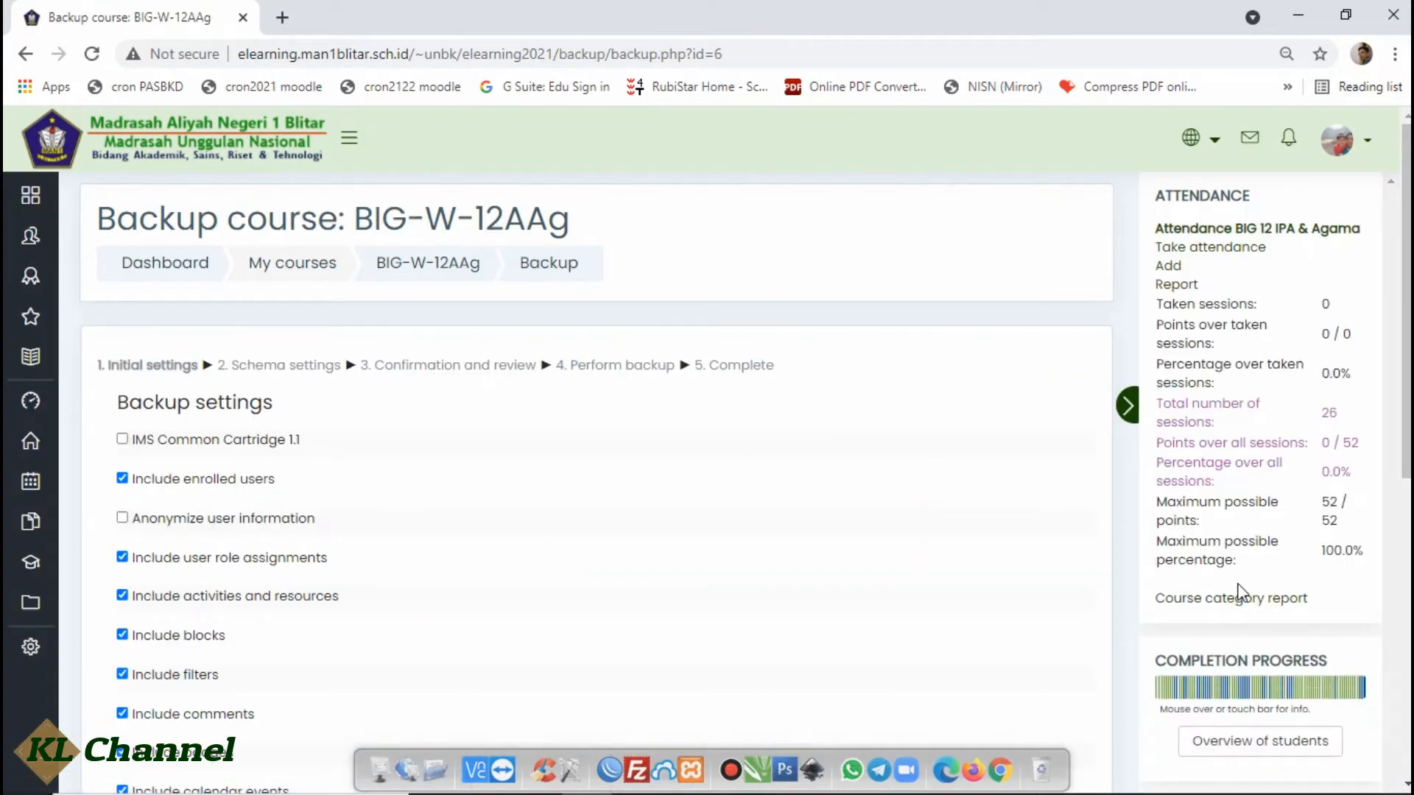
Step: Exclude enrolled users in the initial backup settings and proceed to the schema settings
scroll(596, 479, down, 2)
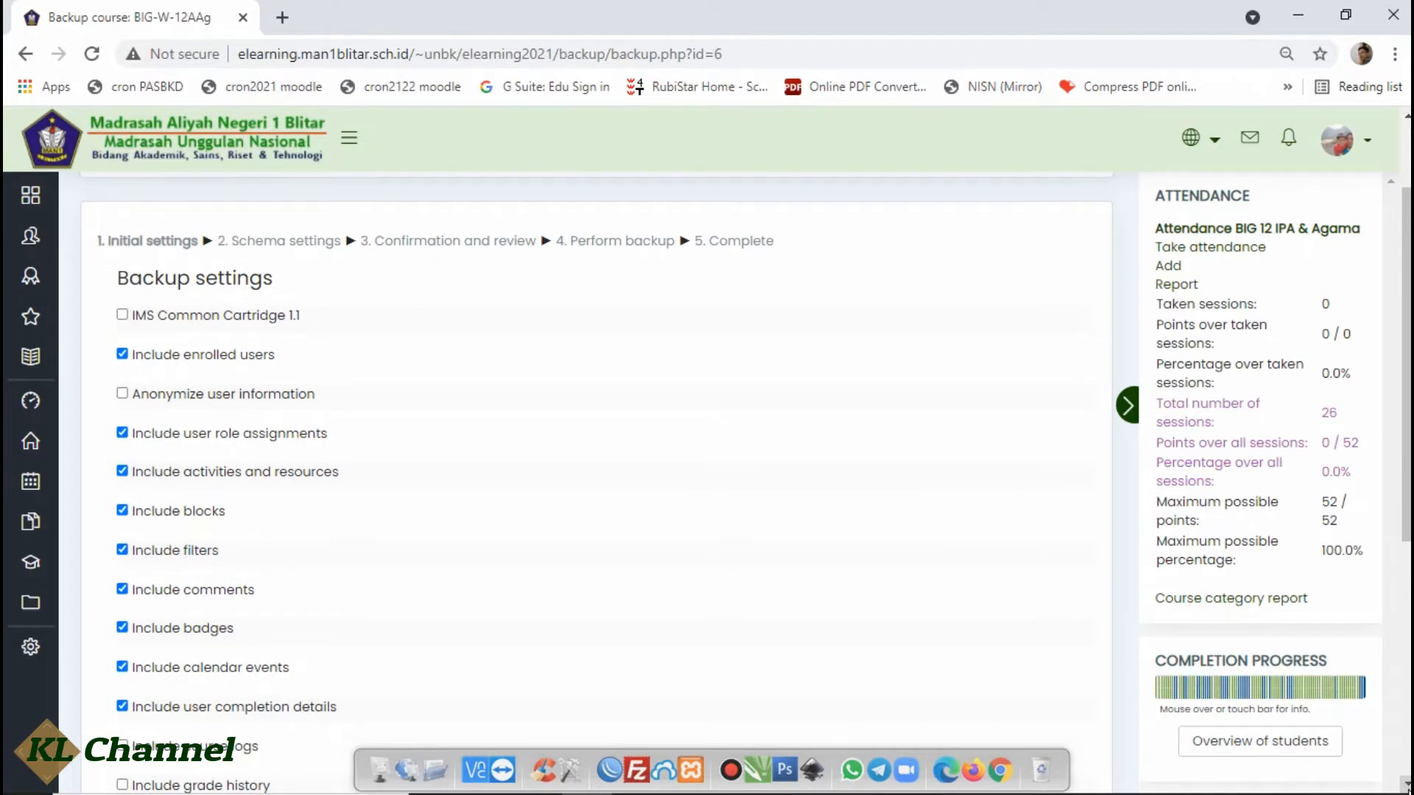
scroll(519, 426, down, 1)
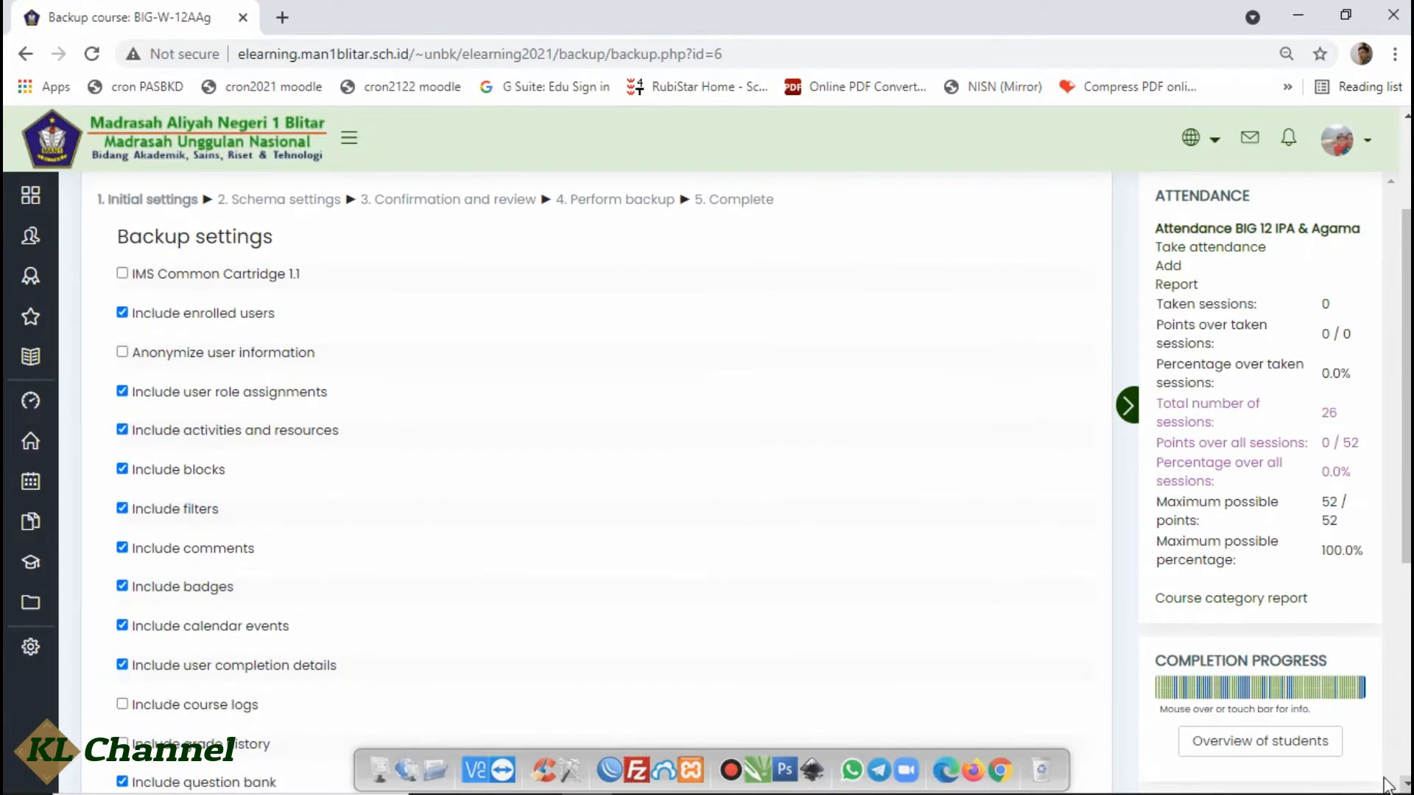
click(123, 313)
scroll(590, 478, down, 3)
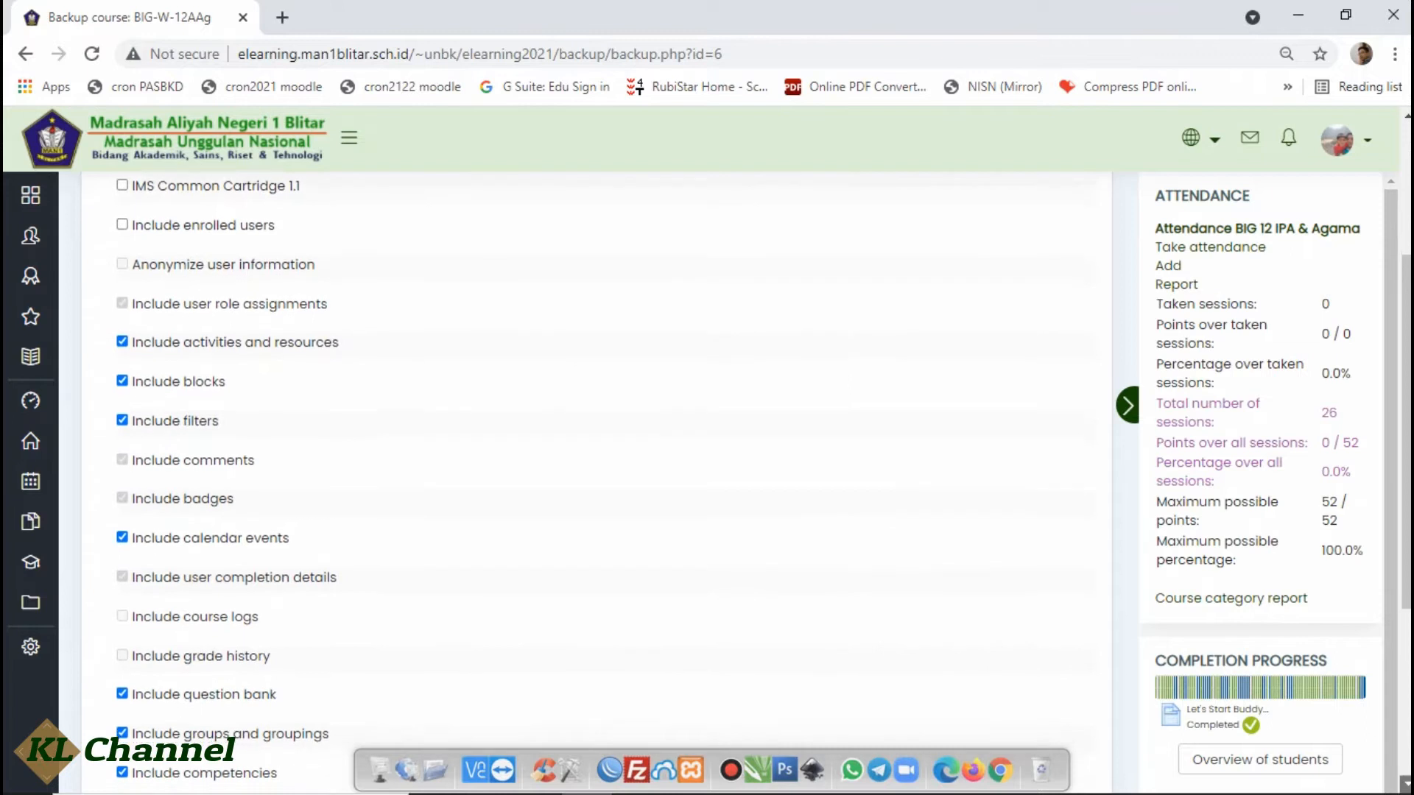
scroll(590, 442, down, 1)
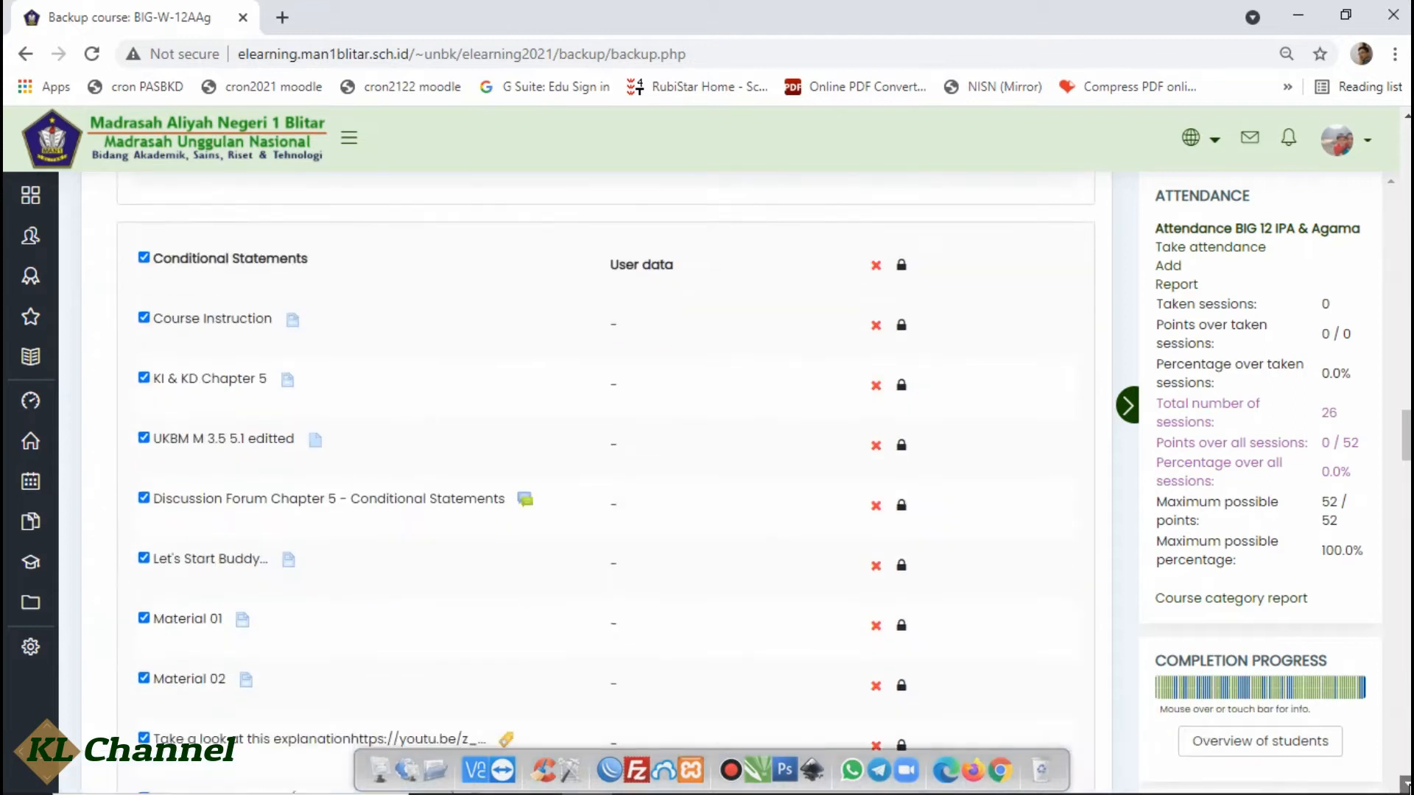
Step: Keep all course sections and activities included in the backup schema and proceed to confirmation and review
scroll(589, 442, down, 7)
scroll(589, 442, down, 20)
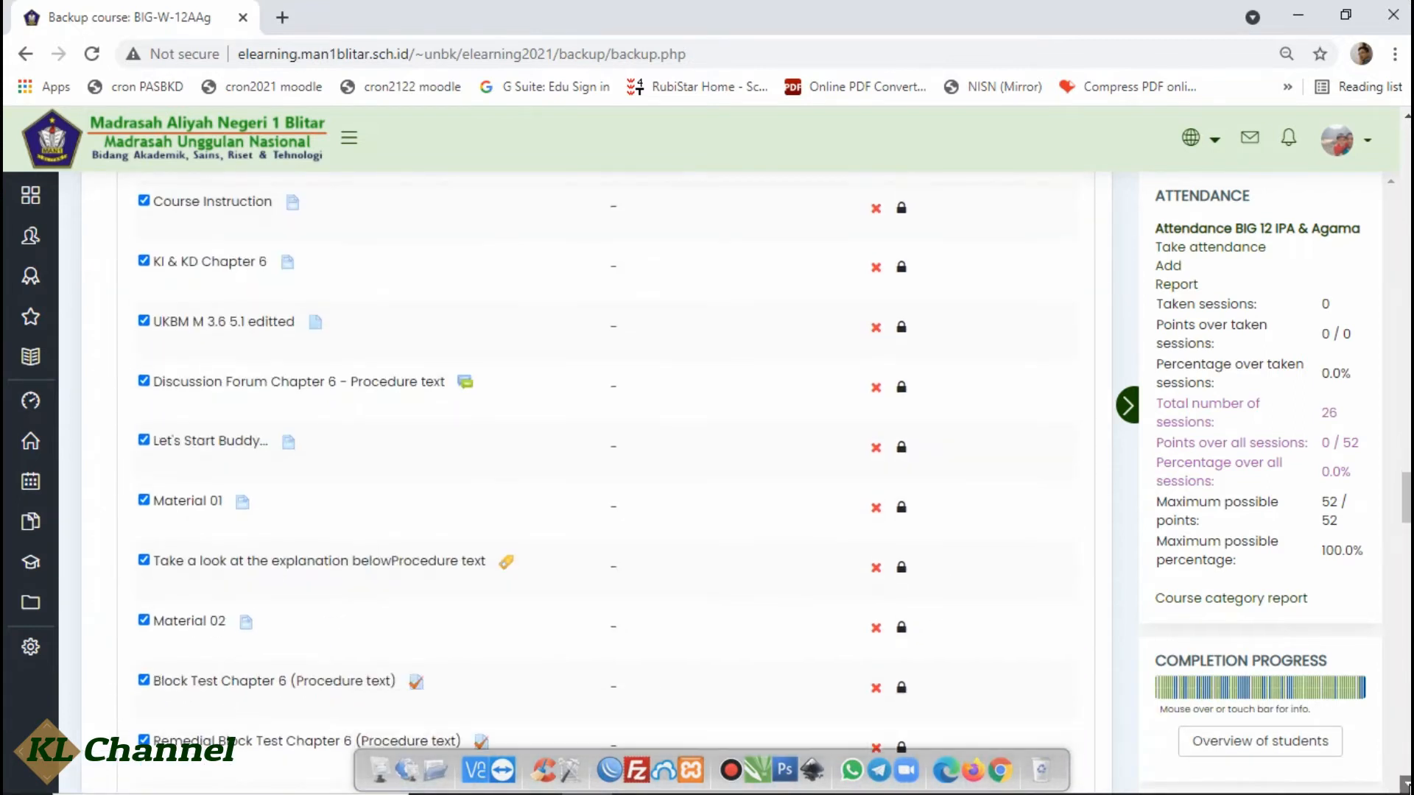
scroll(589, 442, down, 20)
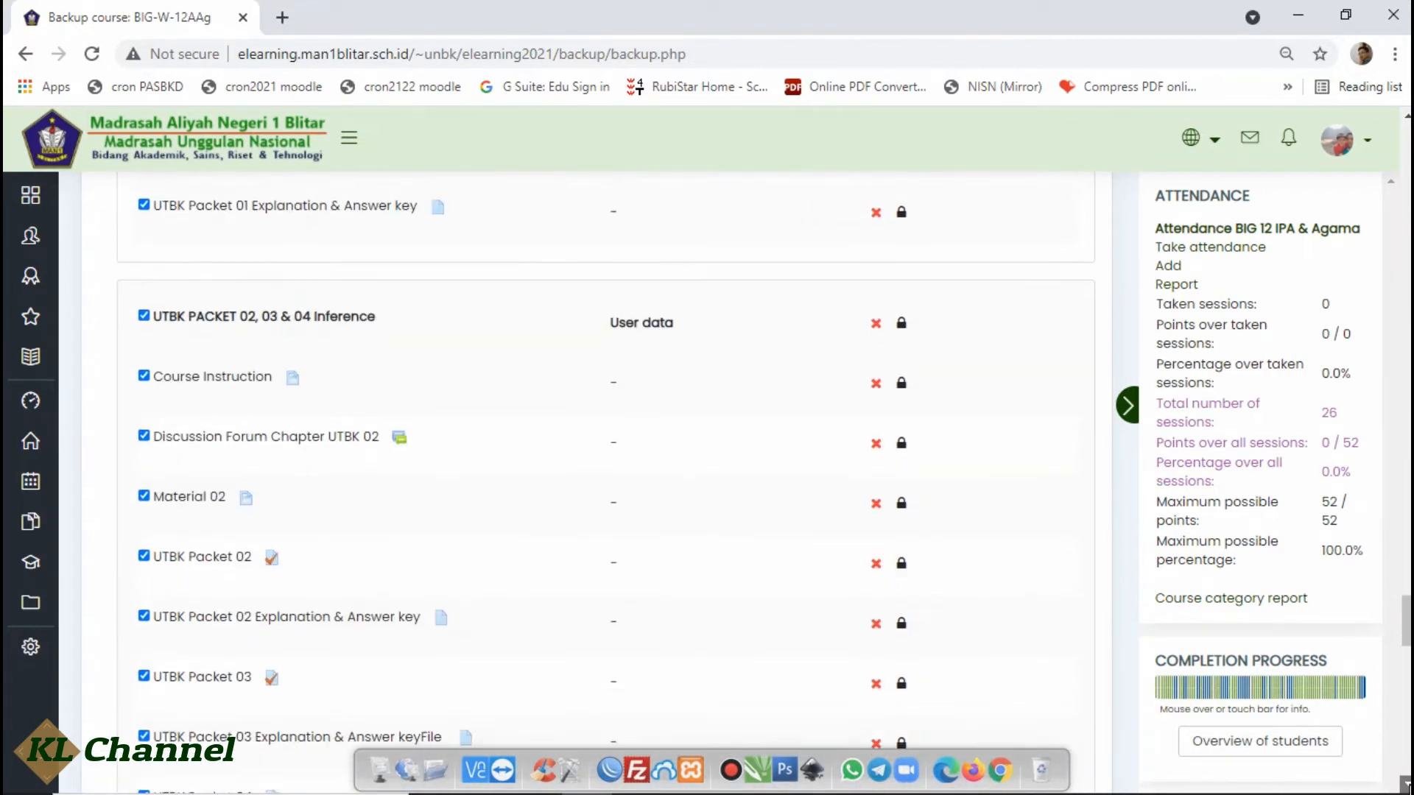
scroll(1406, 787, down, 6)
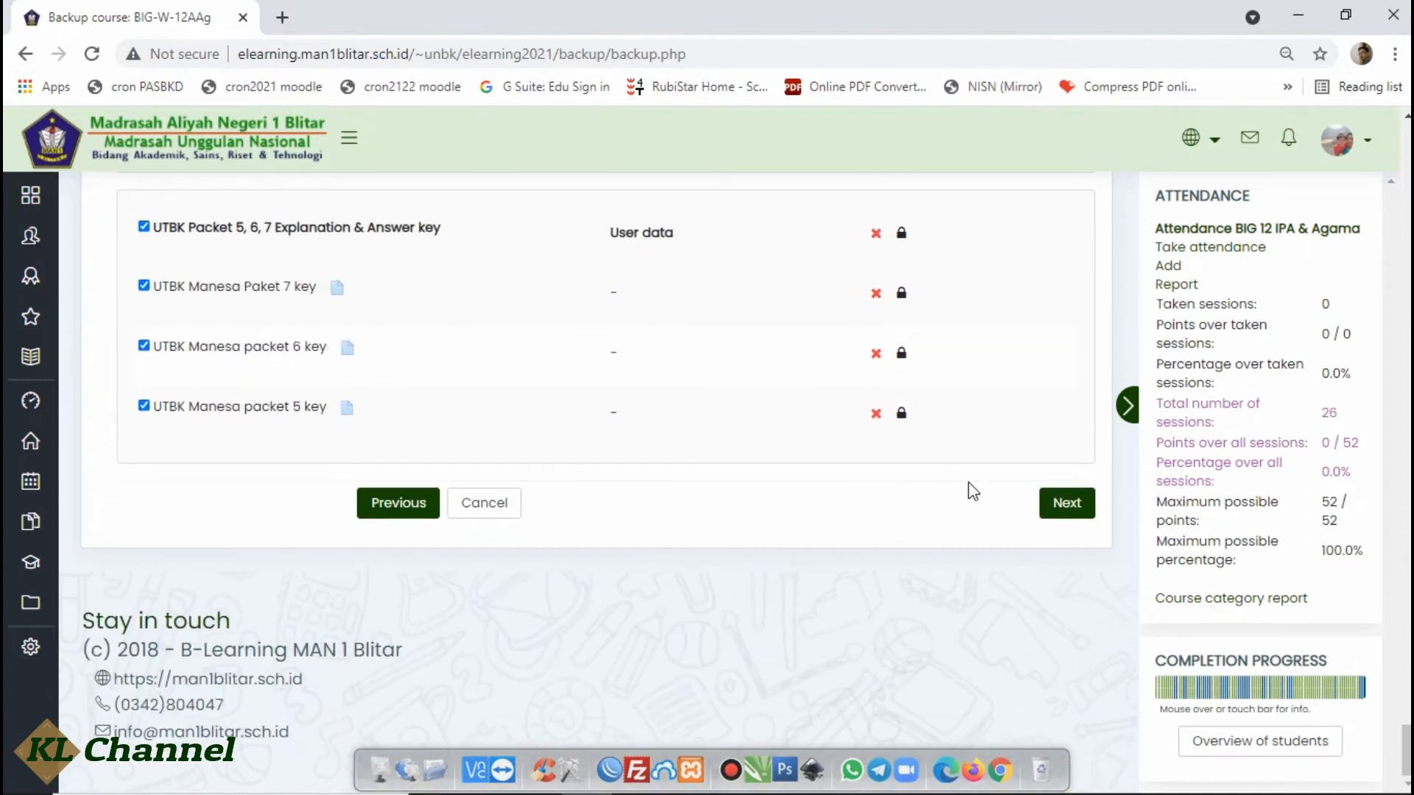
click(1068, 514)
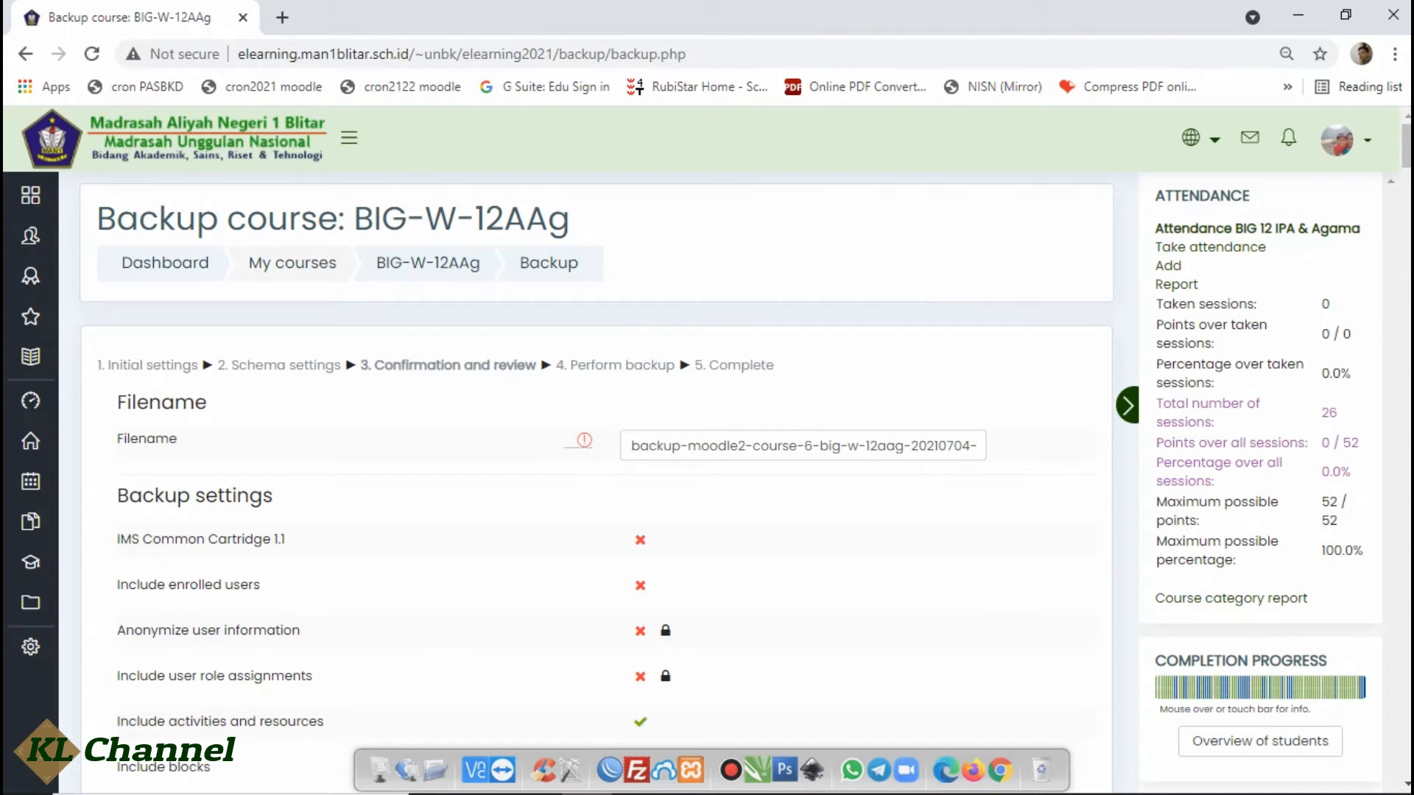
Step: Perform the course backup with the suggested filename and continue to the list of backup files
drag(1408, 162, 1407, 751)
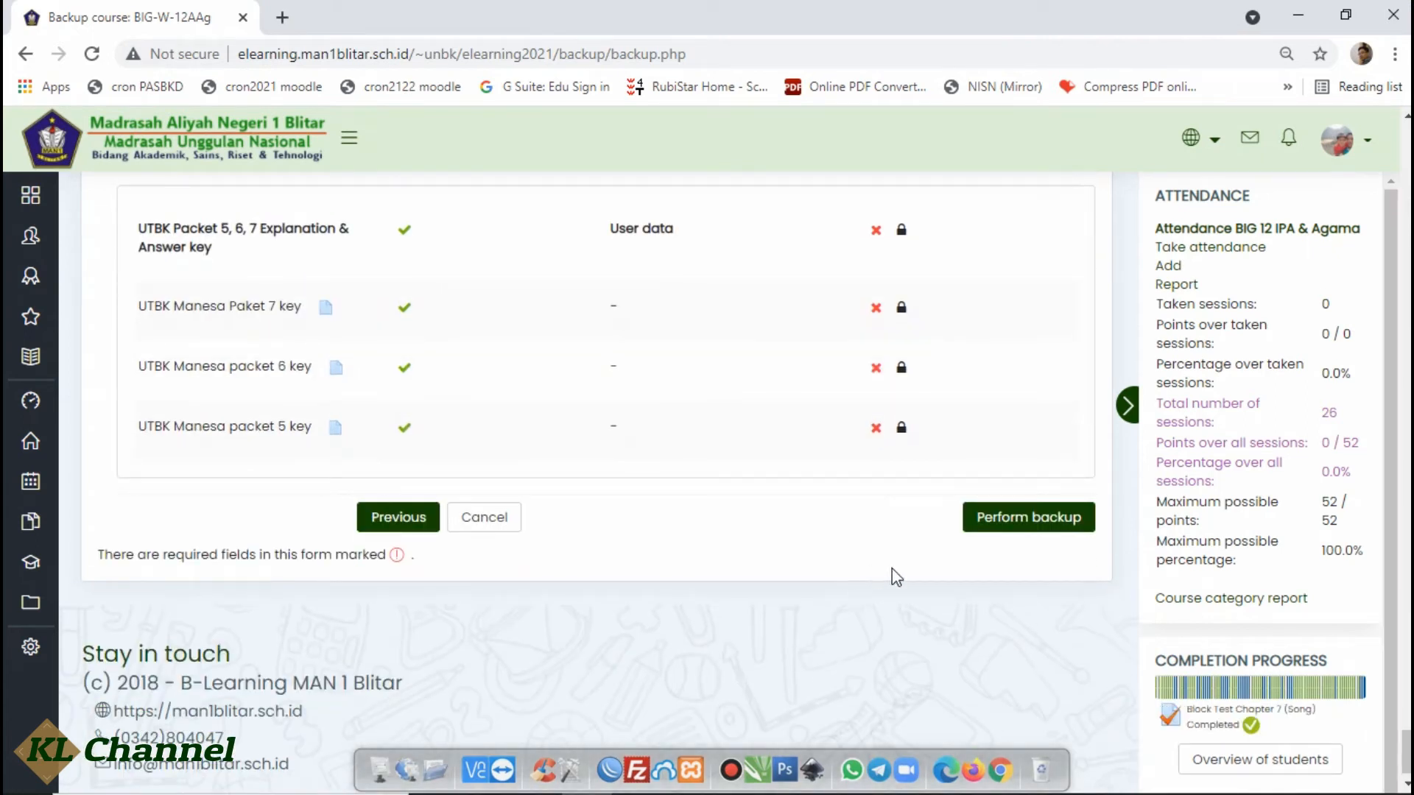
click(1024, 520)
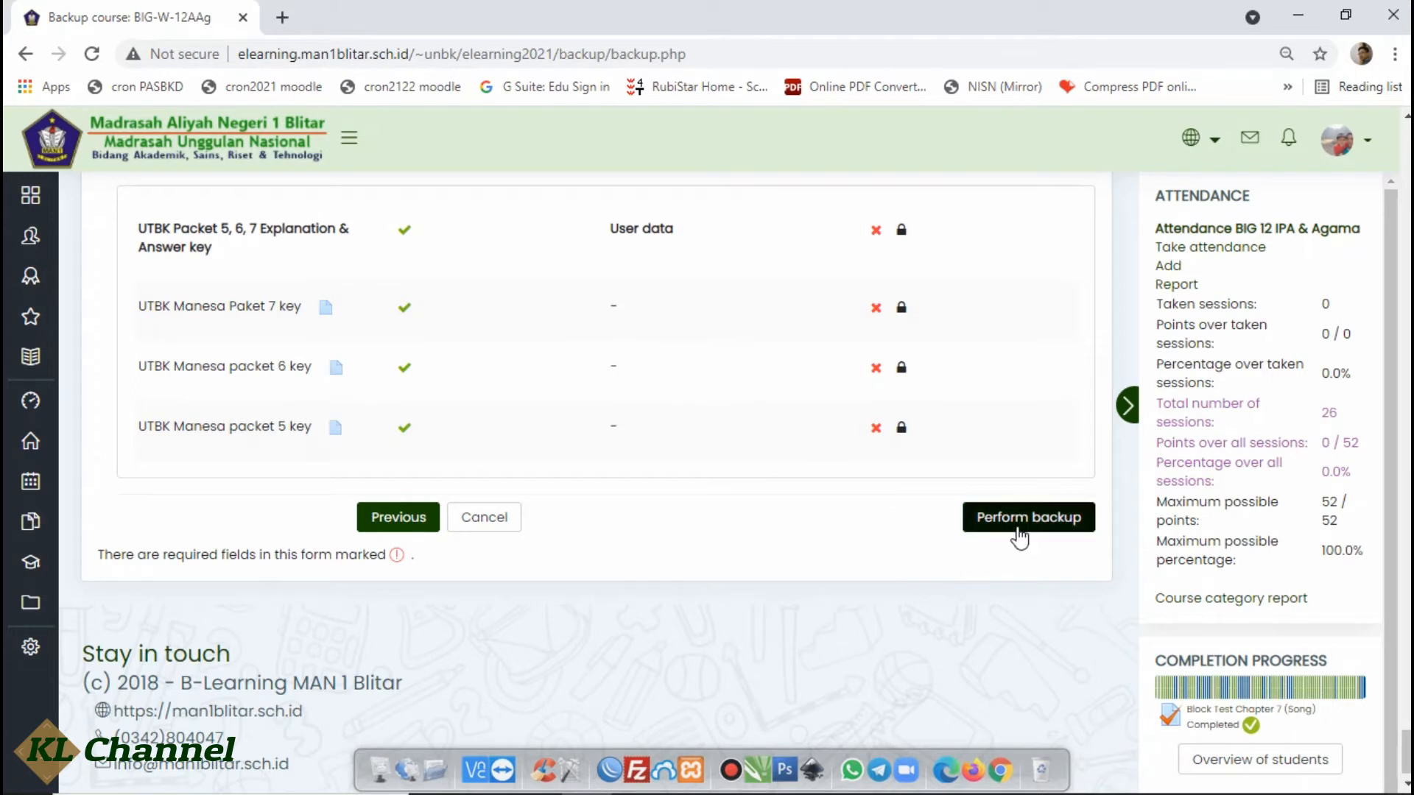
click(1026, 519)
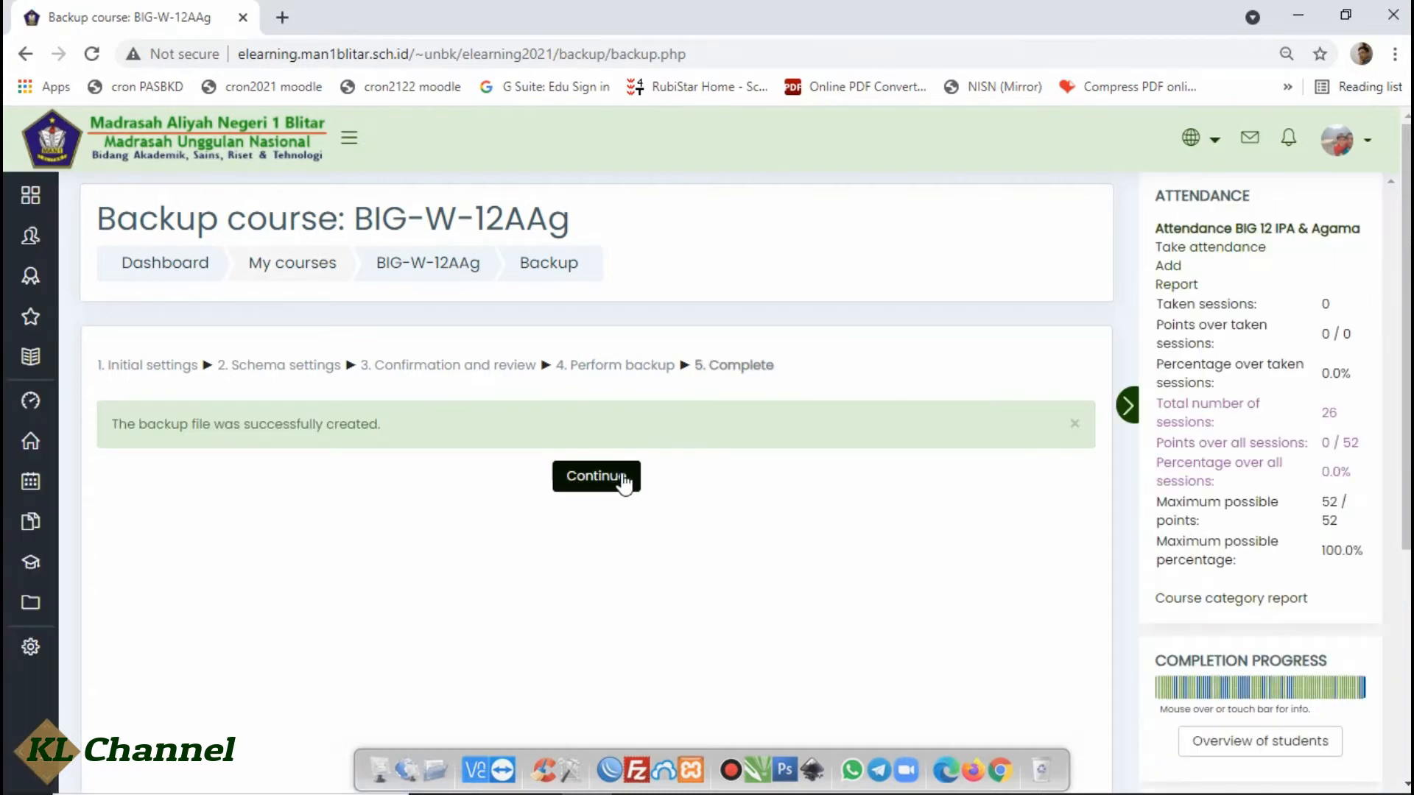
click(593, 486)
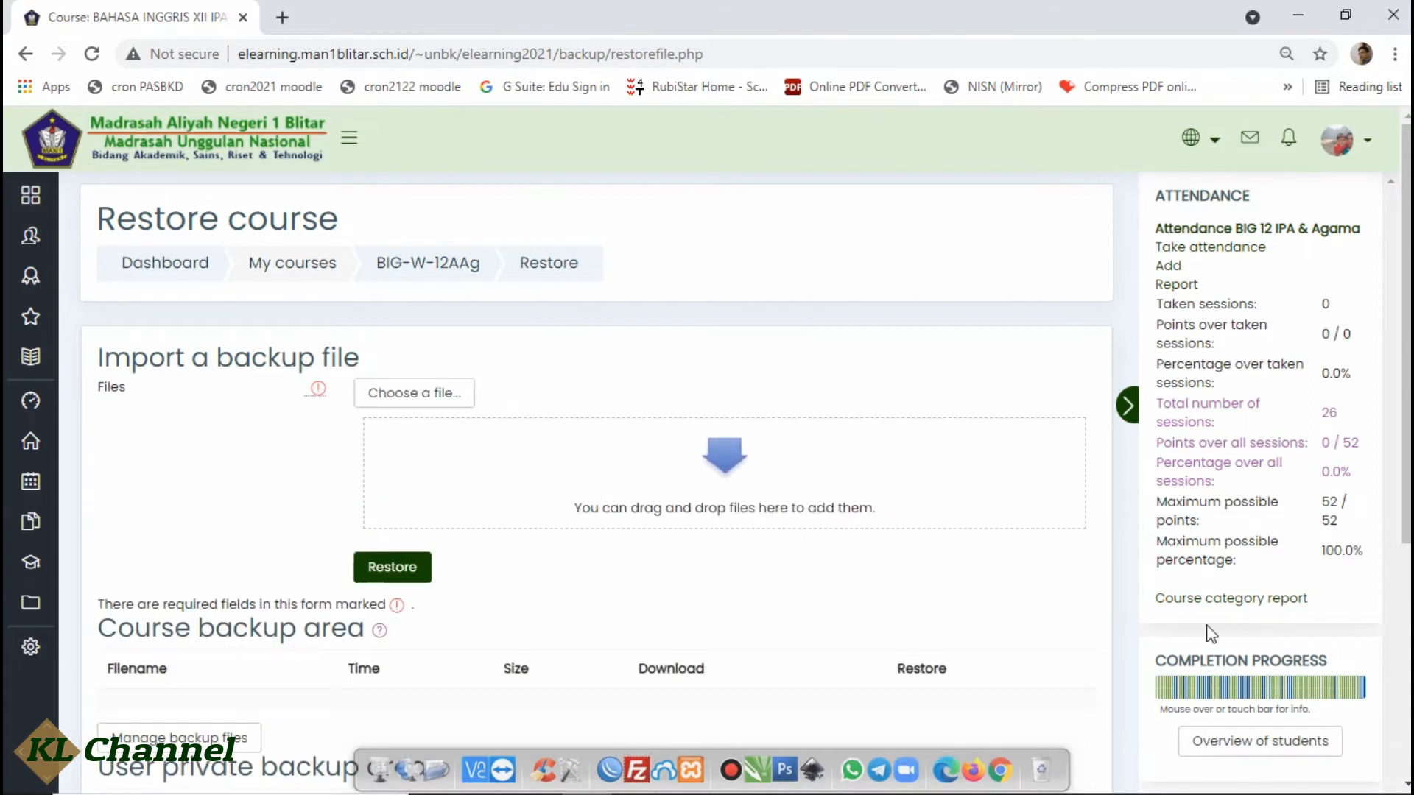
scroll(1406, 786, down, 3)
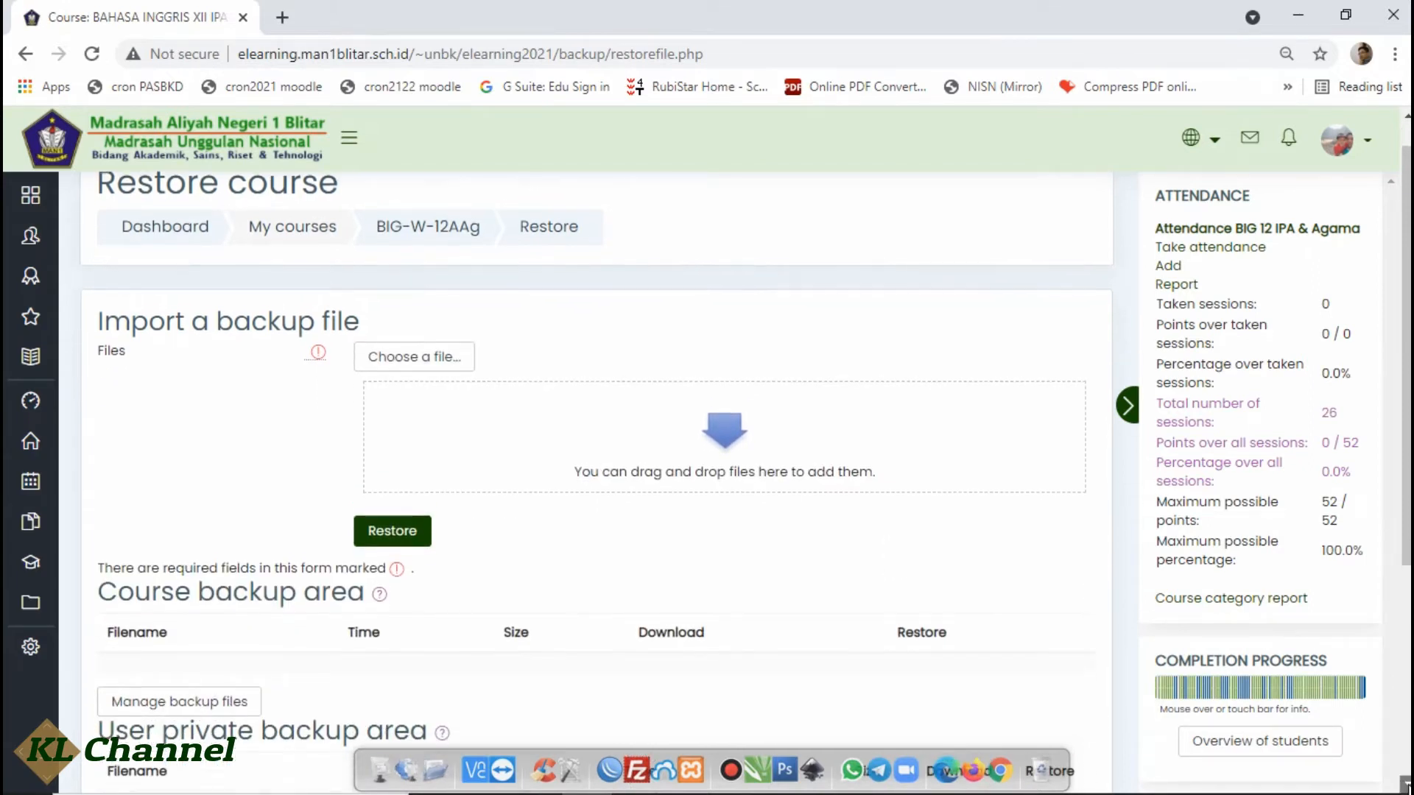
scroll(1406, 786, down, 2)
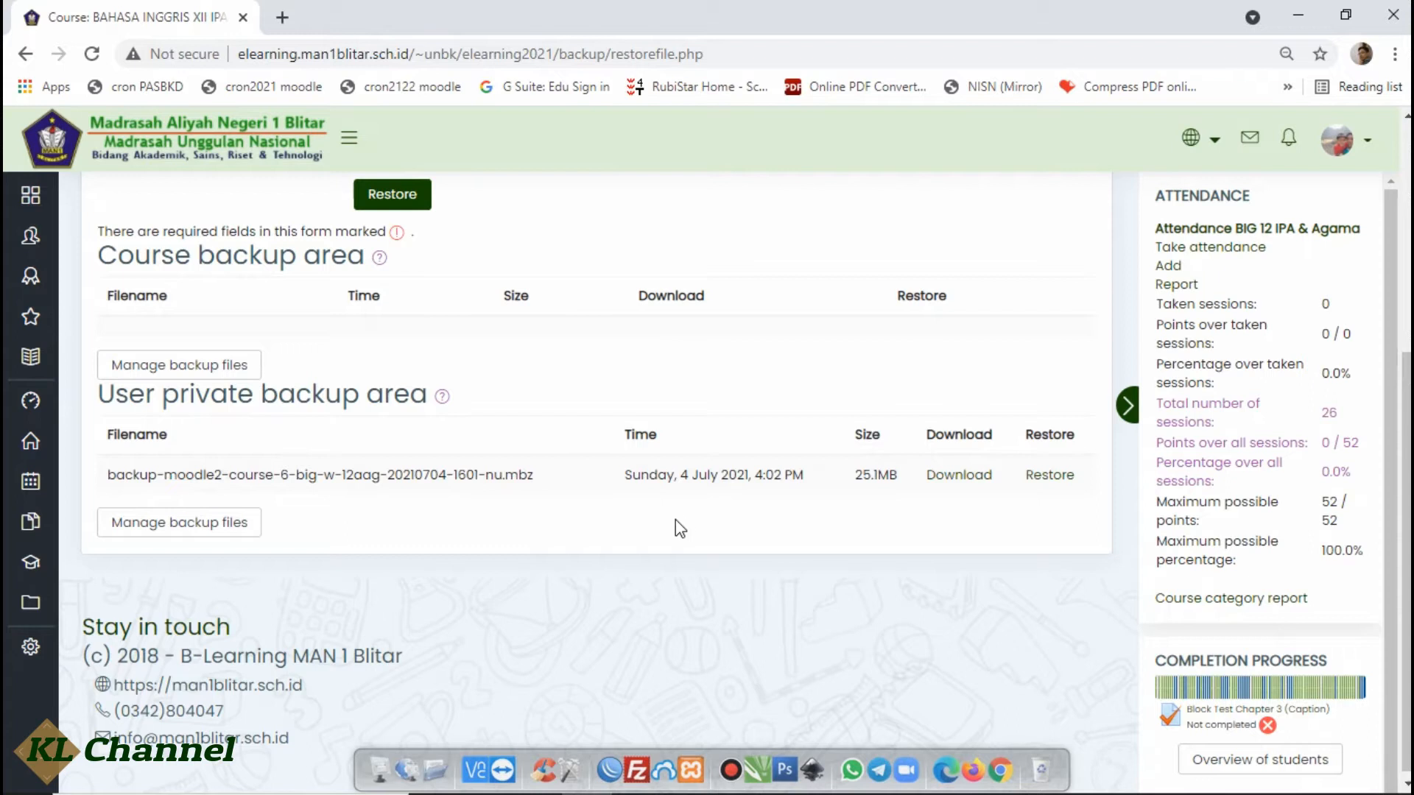
click(957, 486)
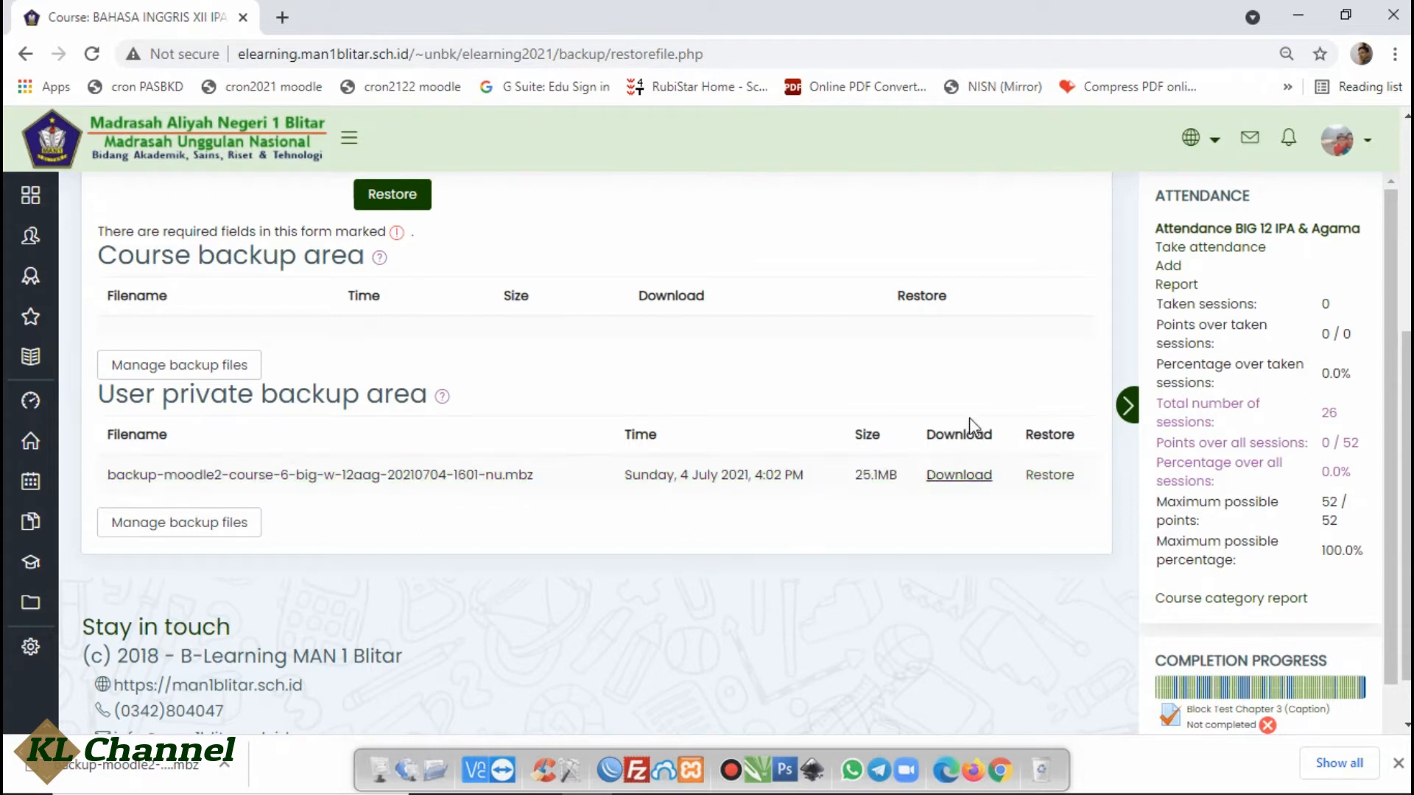
Step: Log out of the 2020/2021 site and return to the PSB MAN 1 Blitar landing page
click(1337, 138)
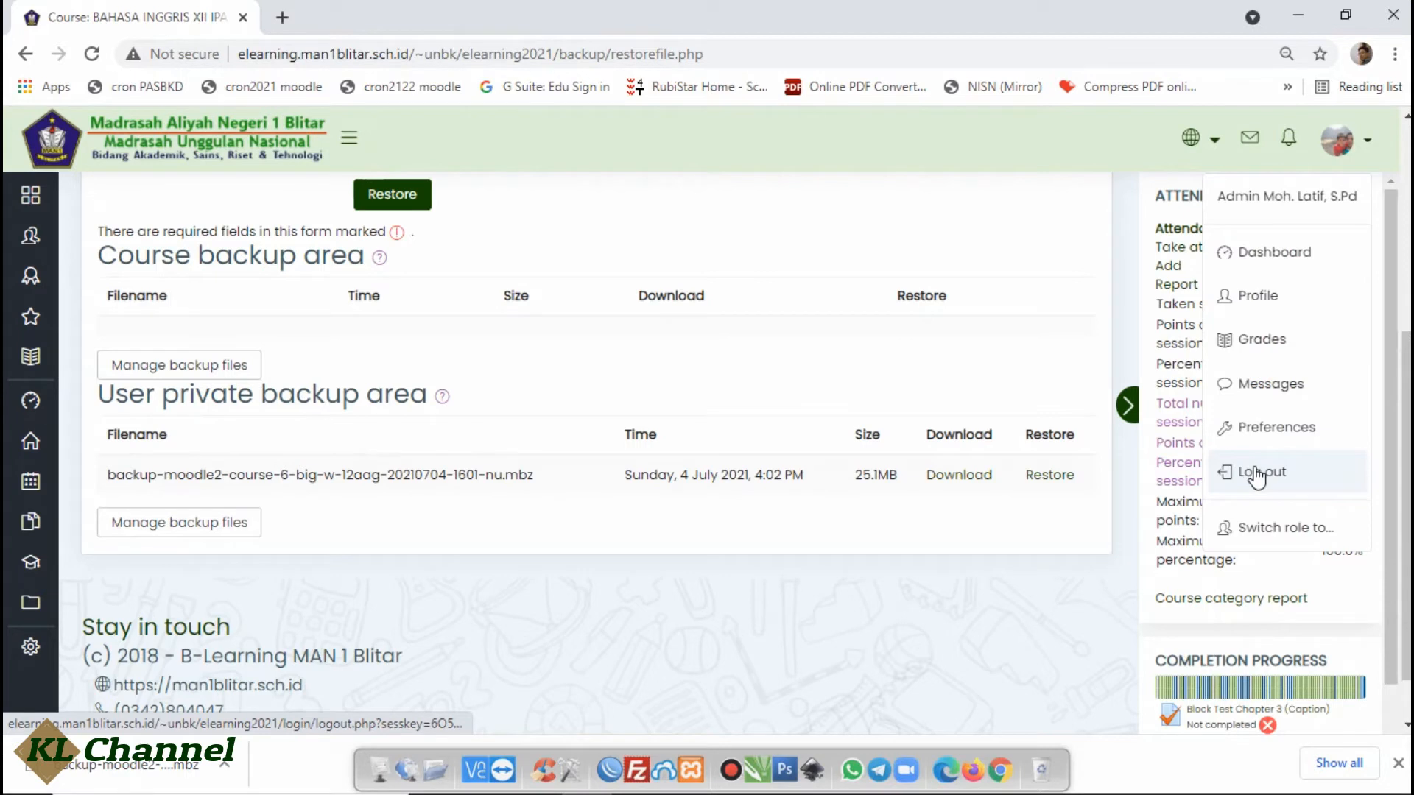
click(1258, 475)
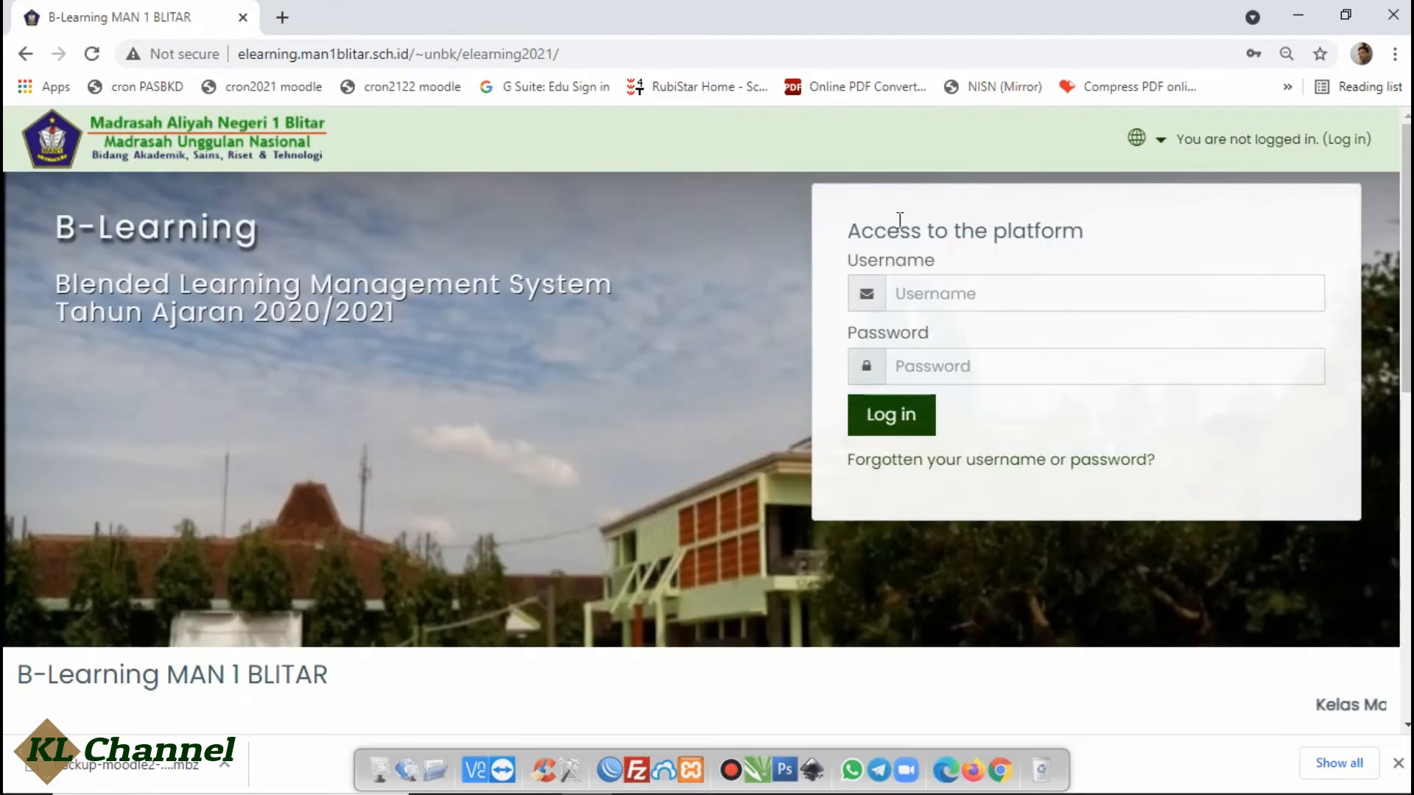
click(417, 51)
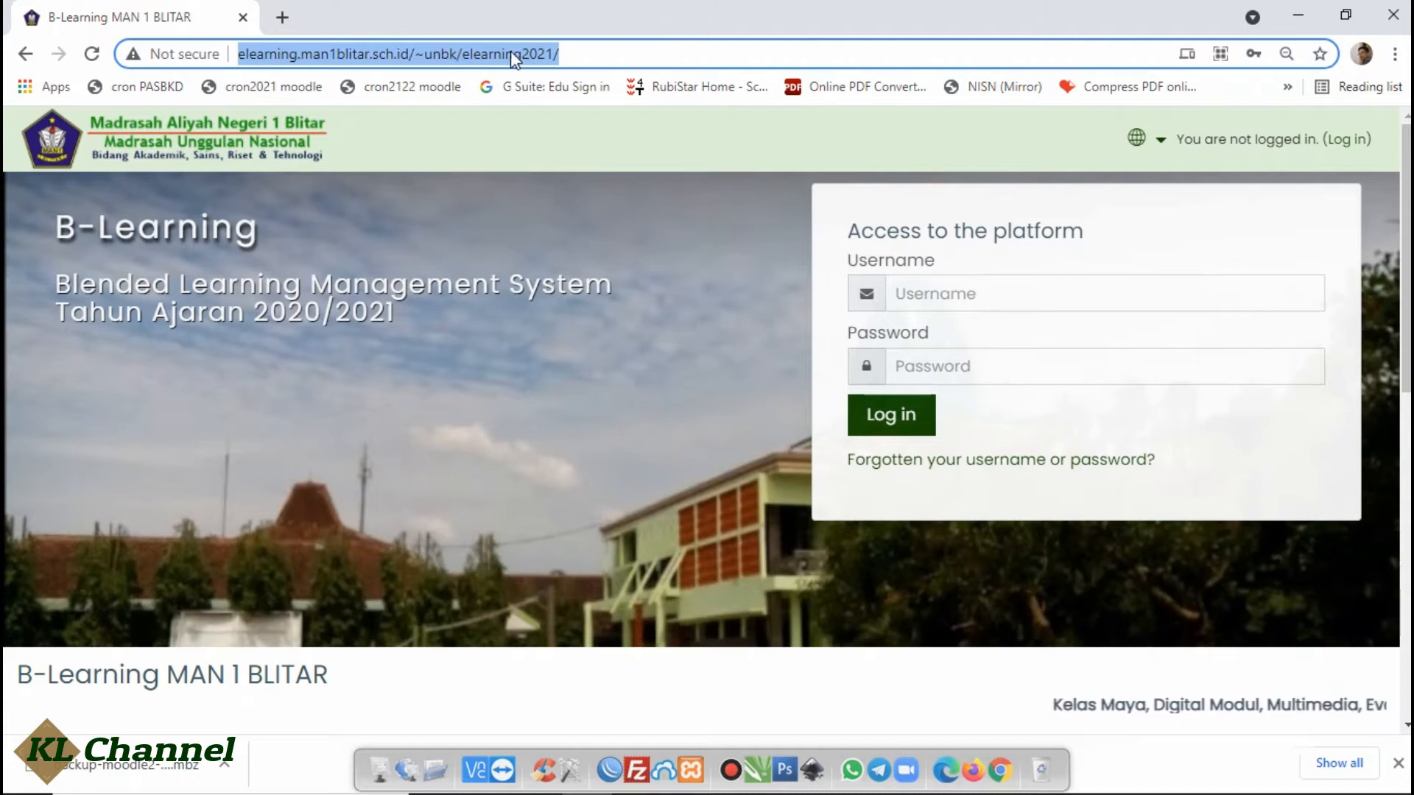
click(567, 53)
key(BackSpace)
key(BackSpace)
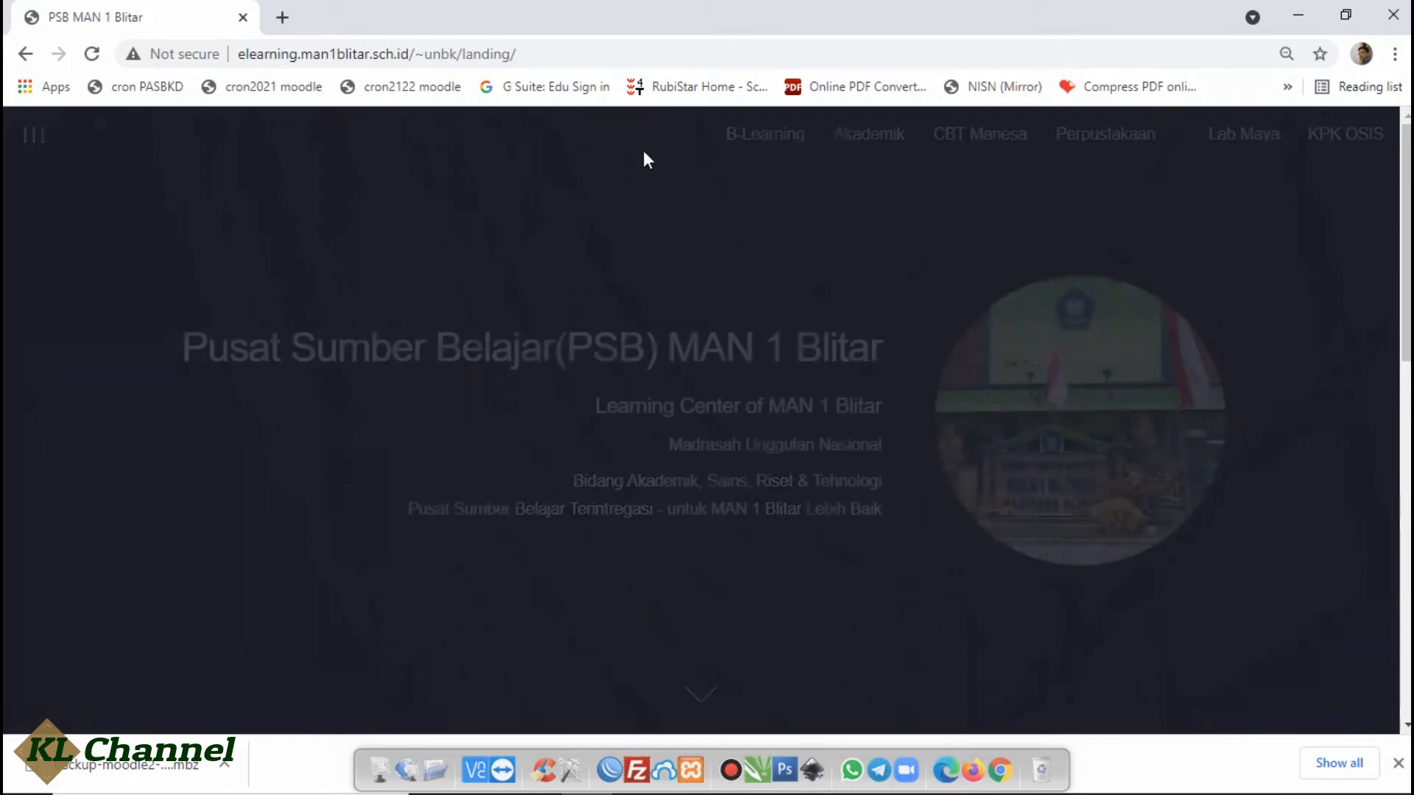
Step: Open the B-learning 21/22 site and log in with the teacher account's saved username and password
mouse_move(754, 147)
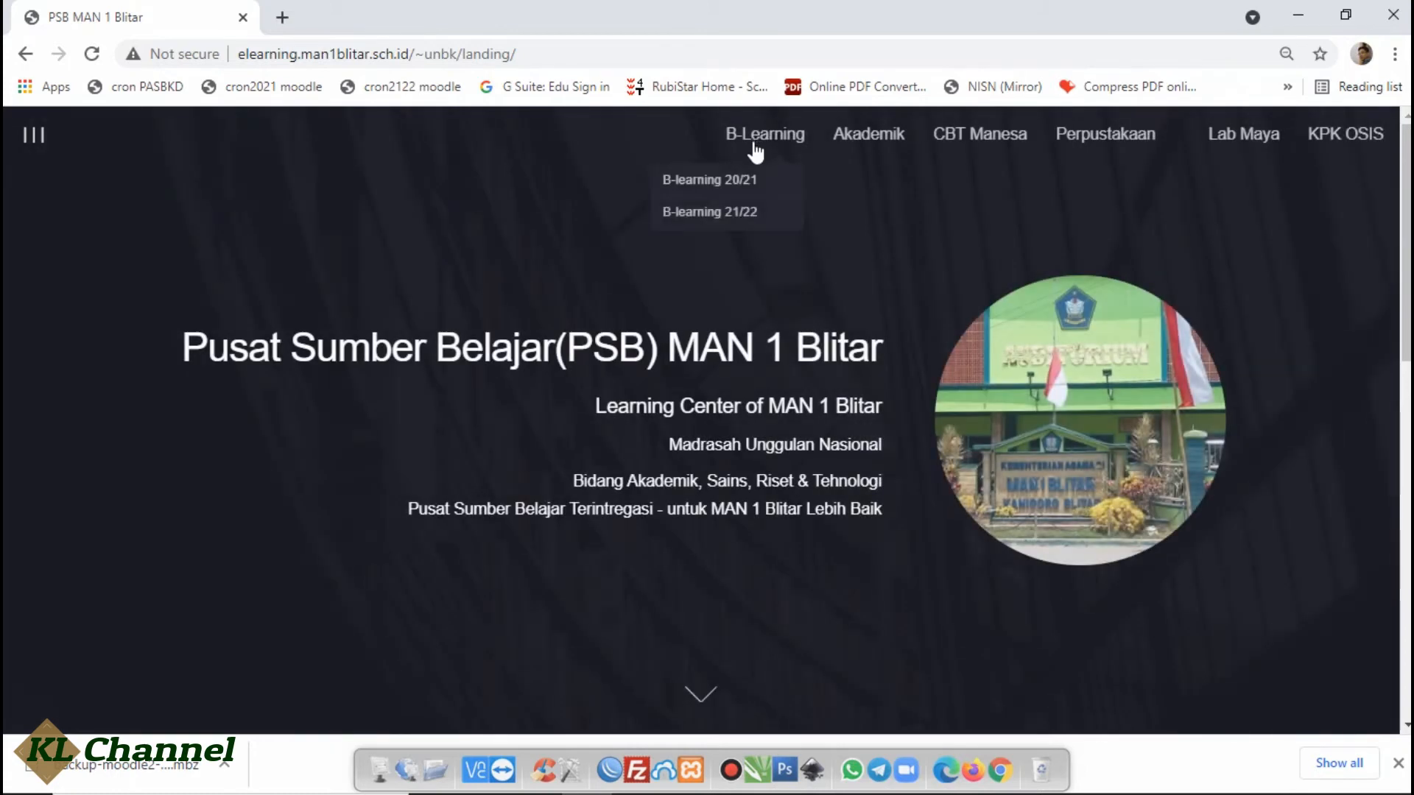
click(752, 214)
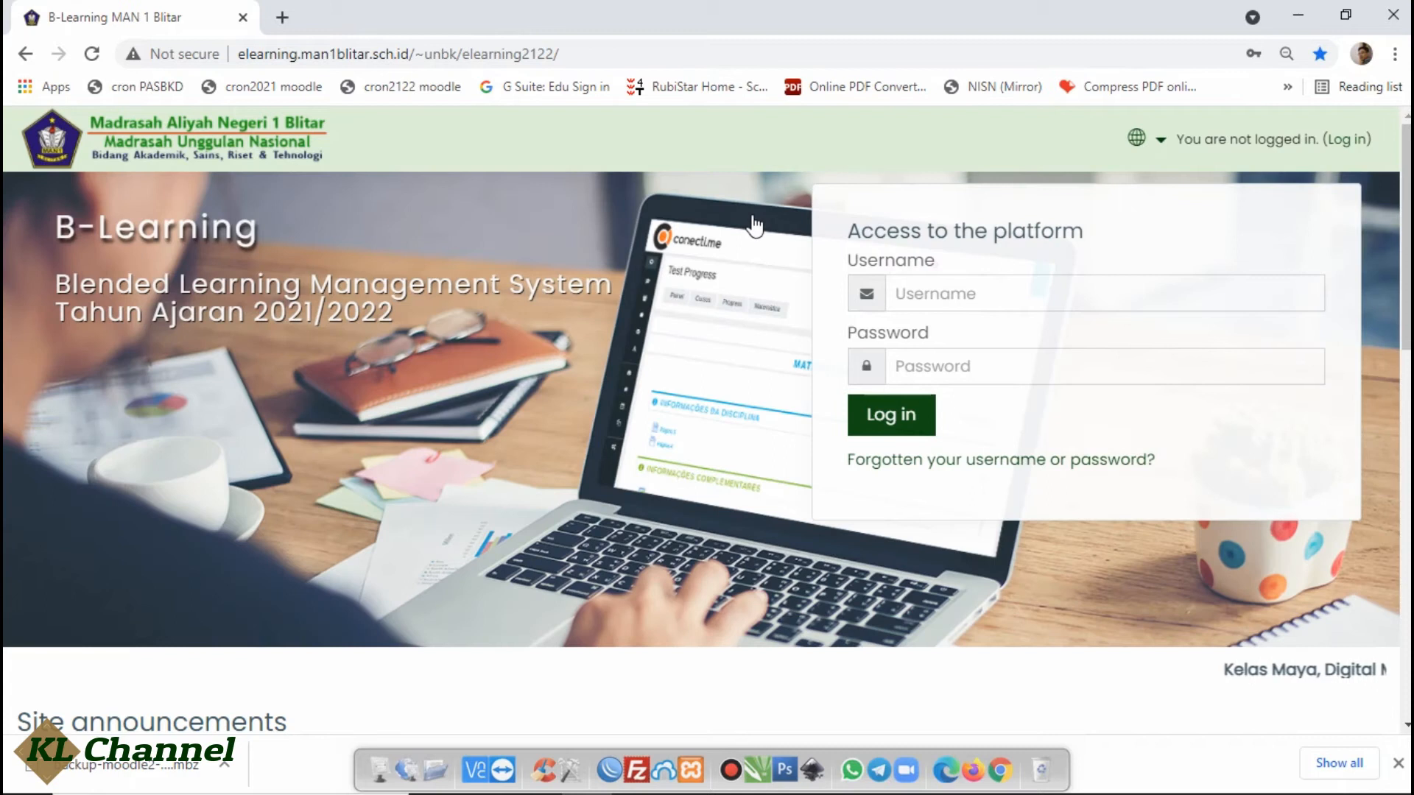
click(953, 293)
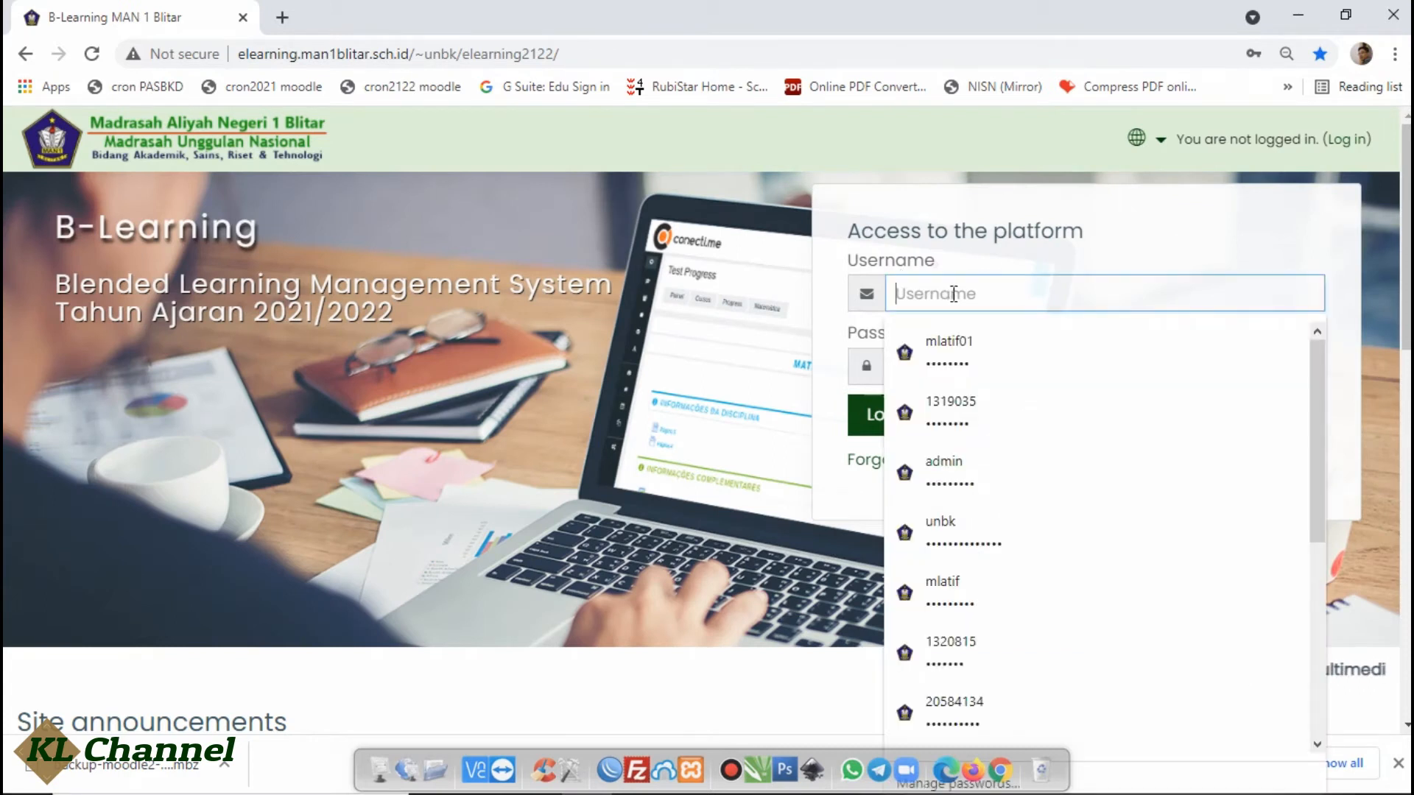
click(950, 352)
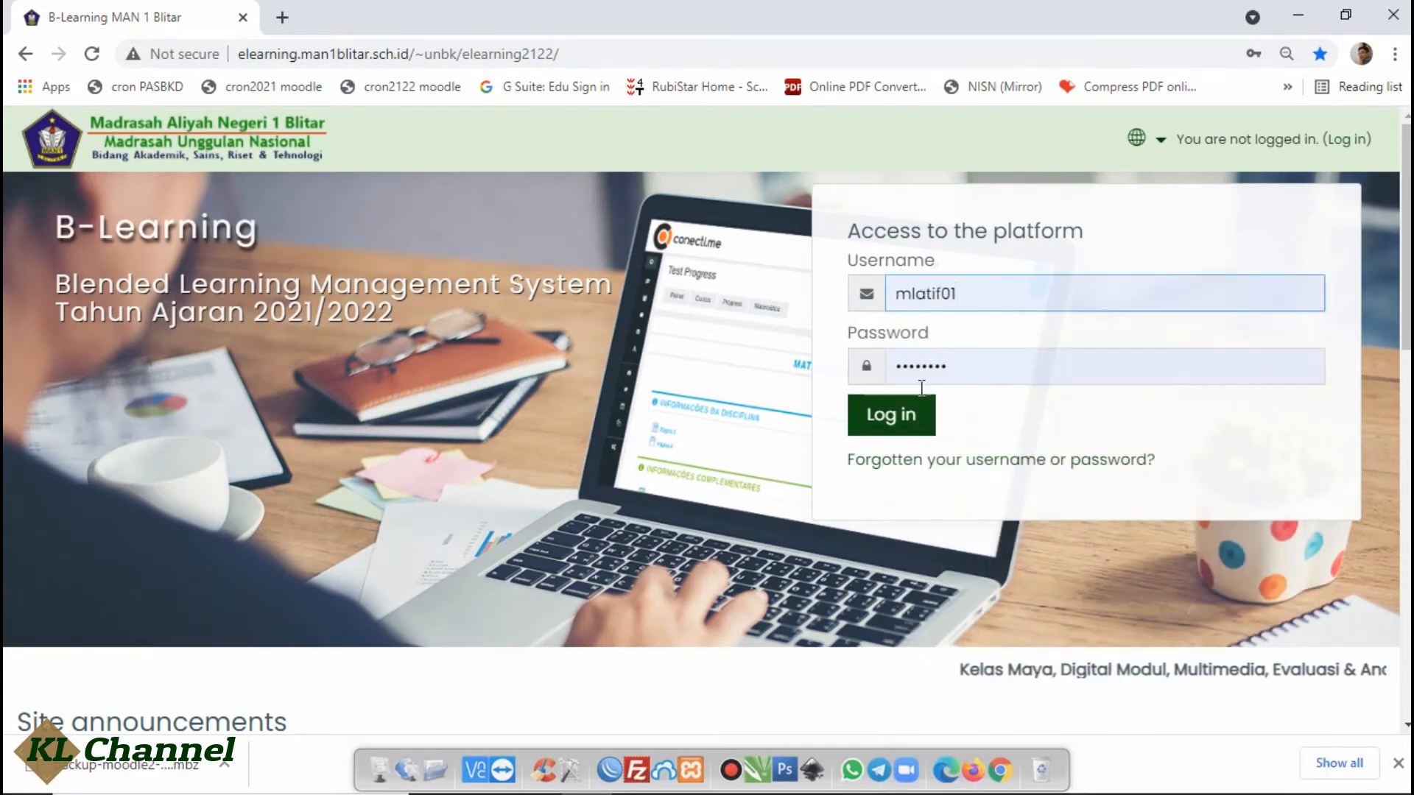
click(910, 421)
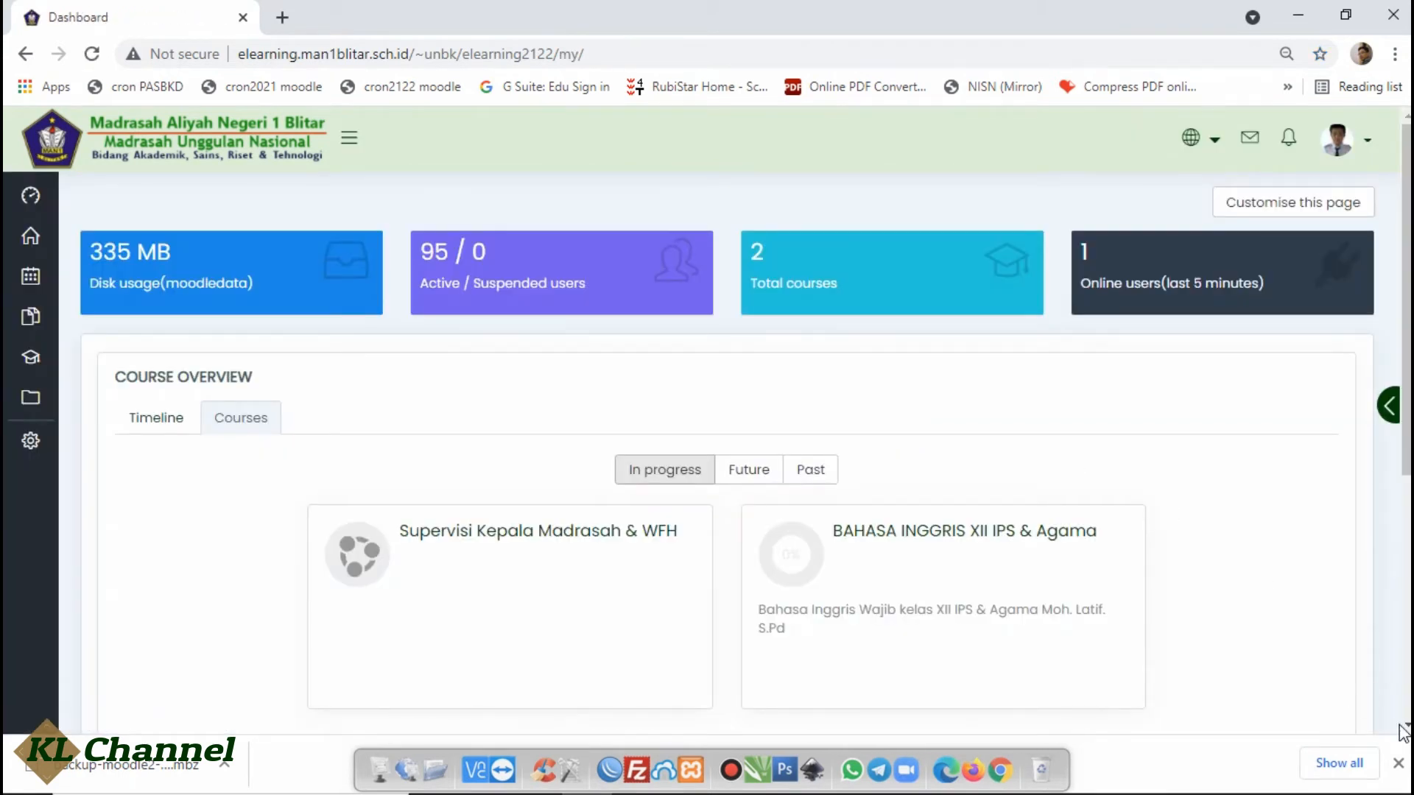
Step: Go to the site home page and open the Restore course page for B-Learning MAN 1 Blitar
scroll(707, 442, down, 2)
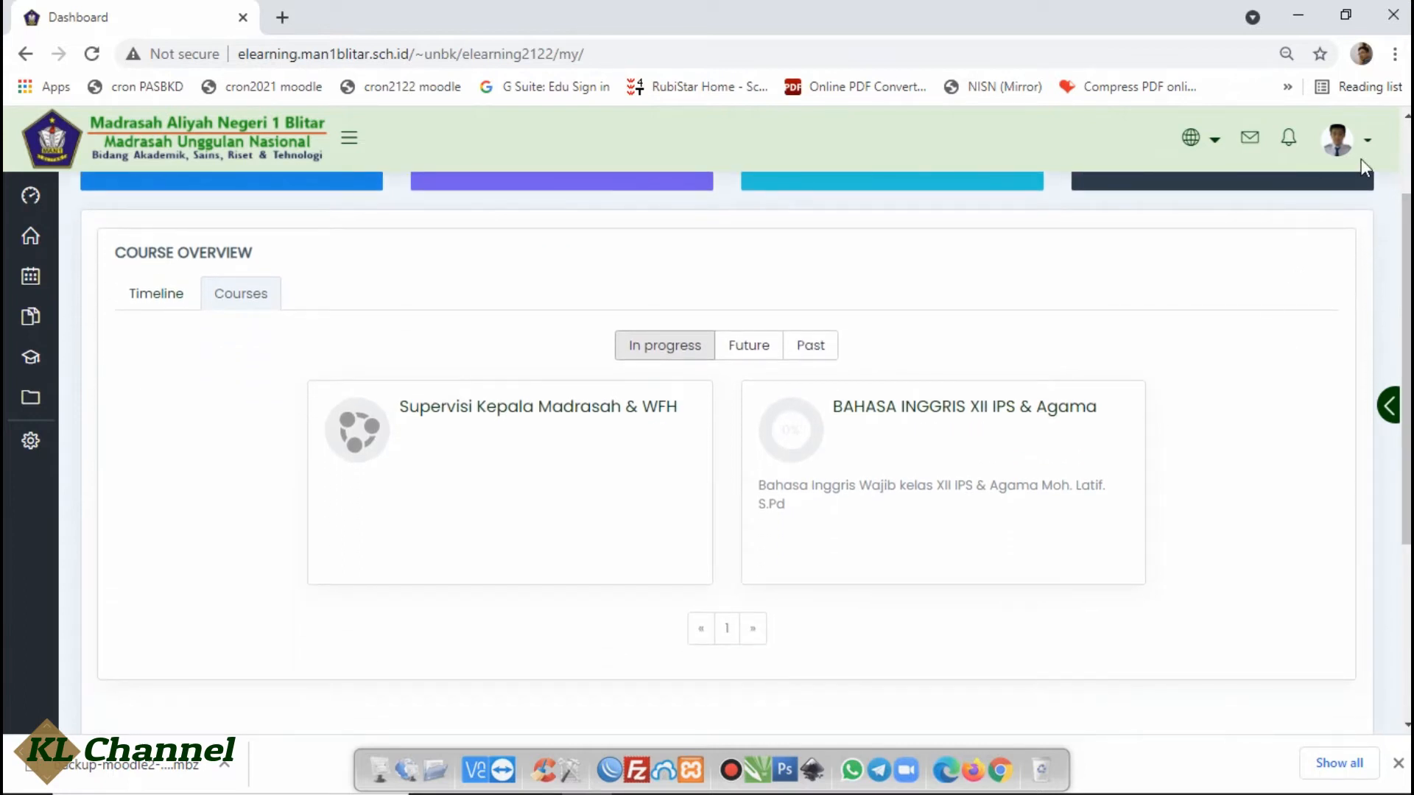
click(1407, 118)
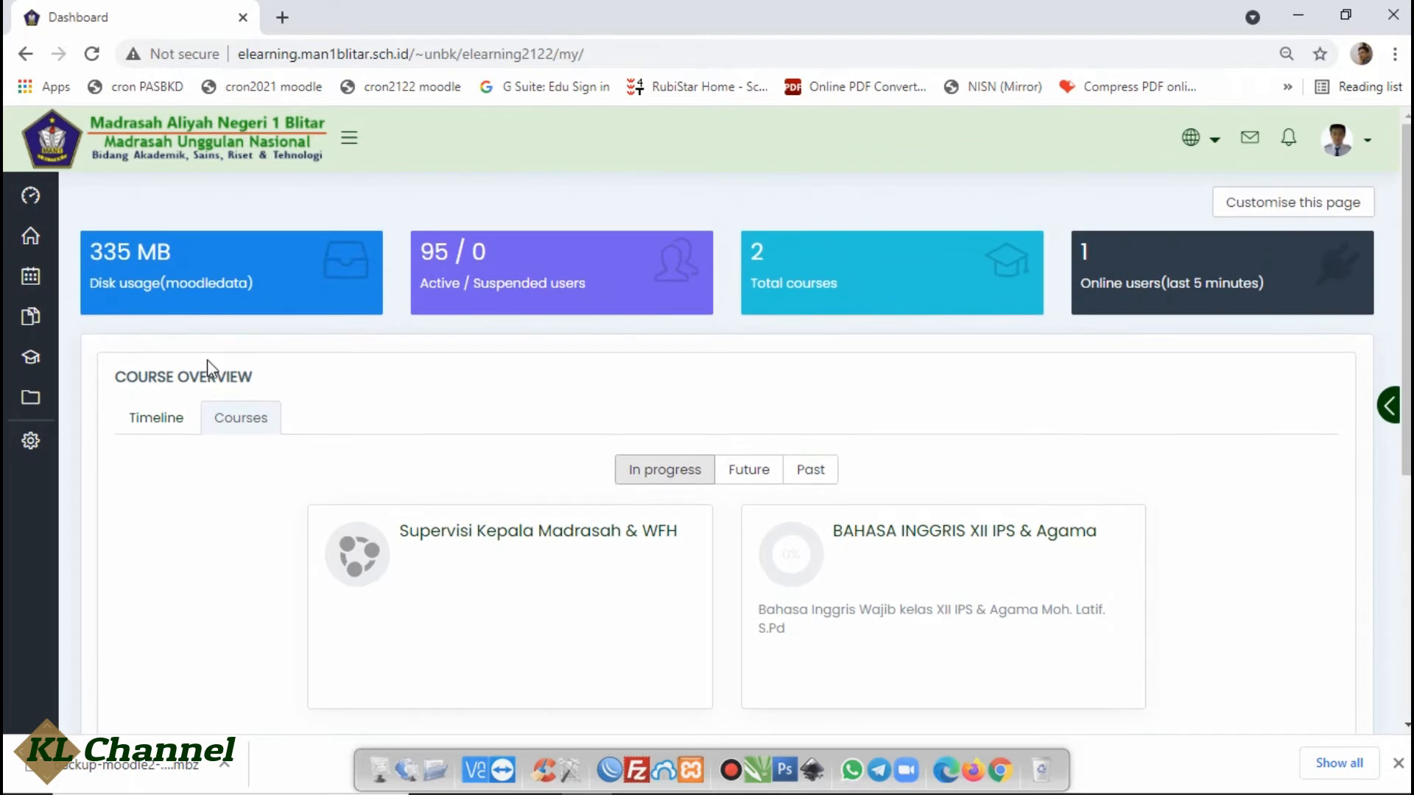
click(29, 239)
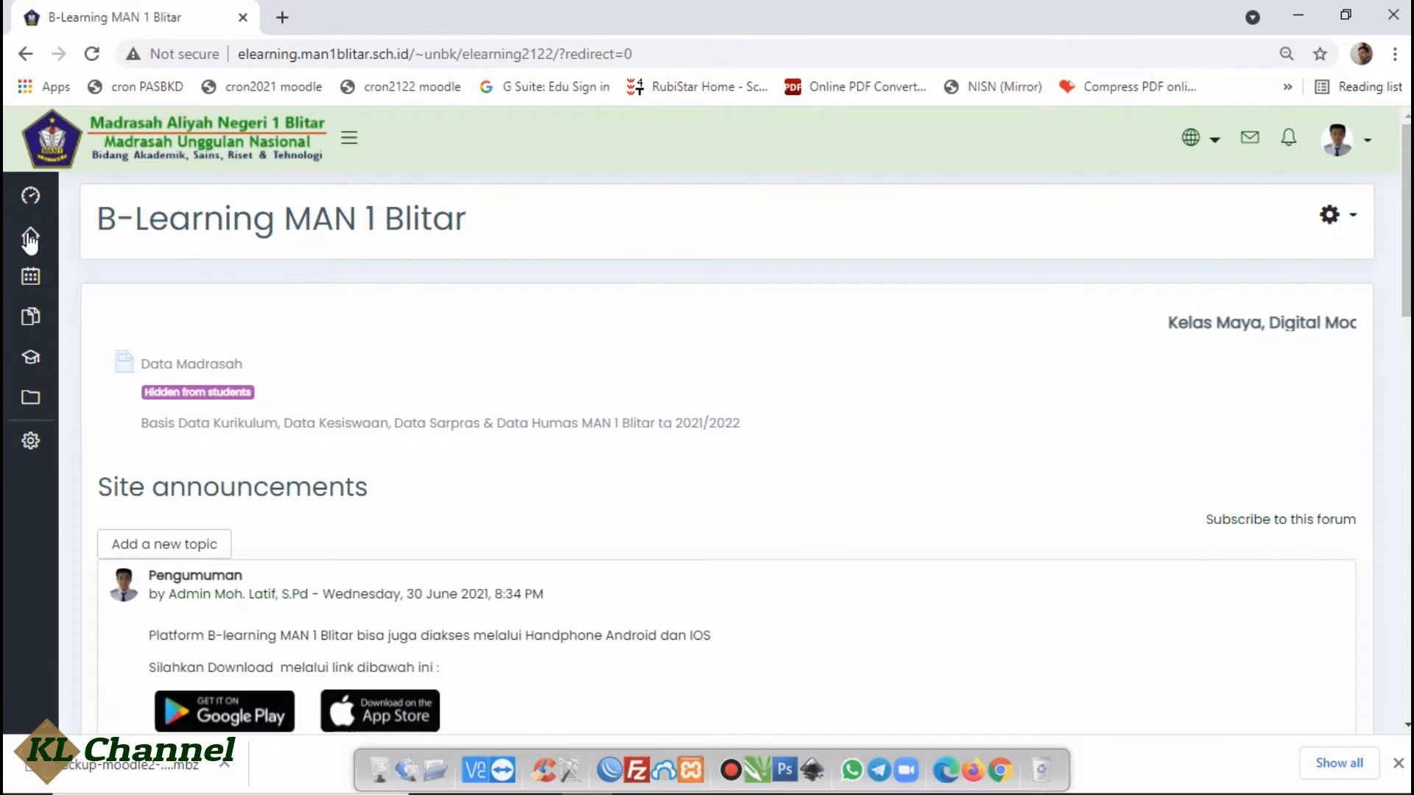
click(1332, 217)
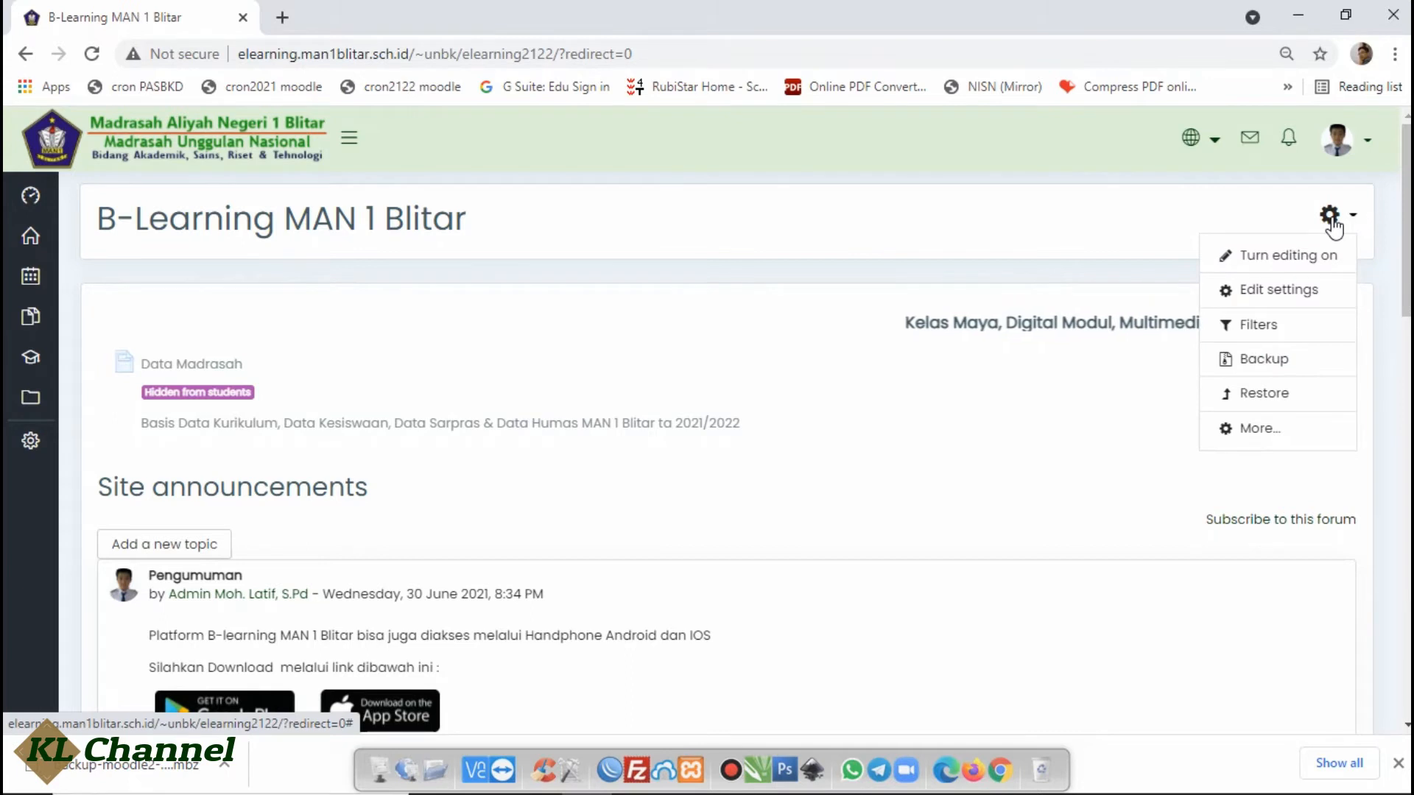
click(1266, 395)
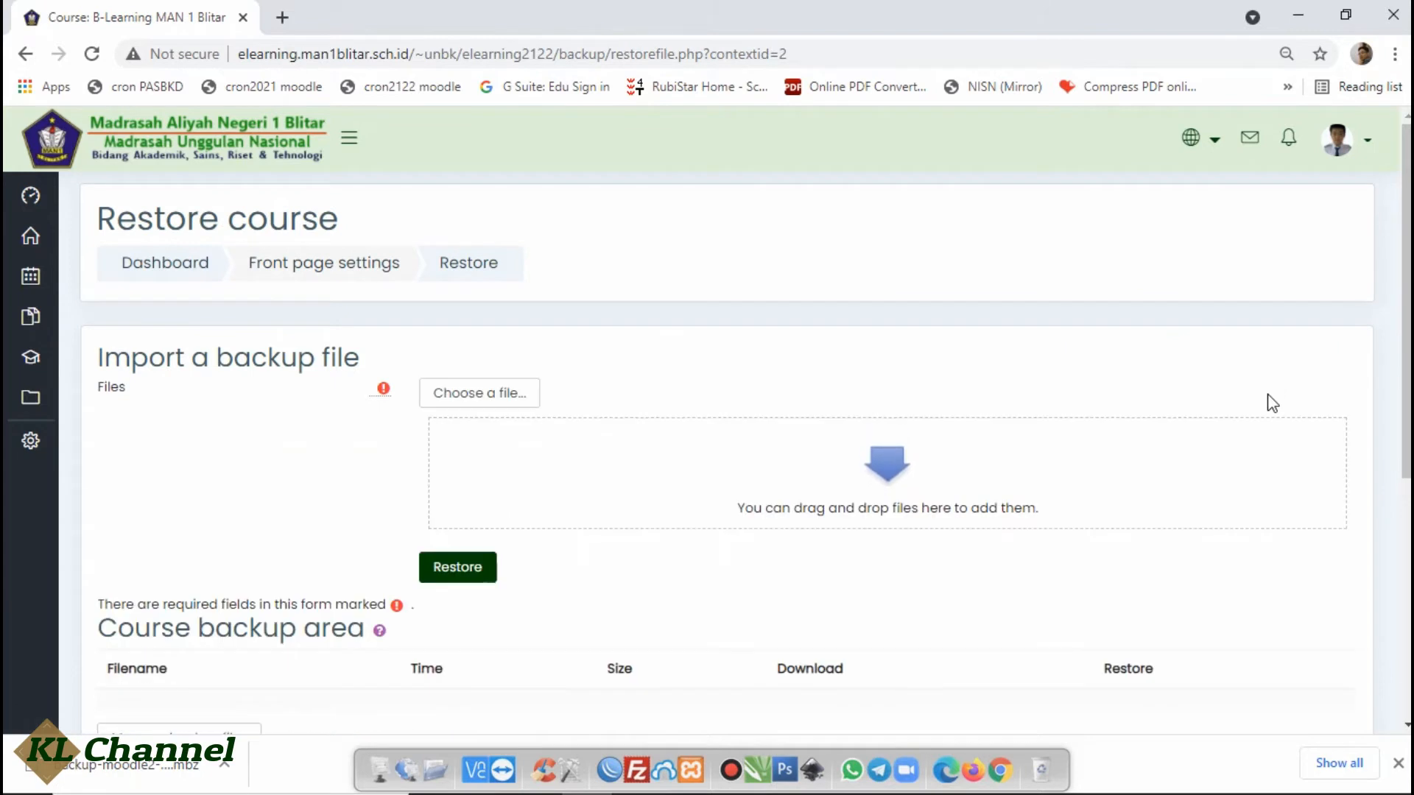
click(1405, 725)
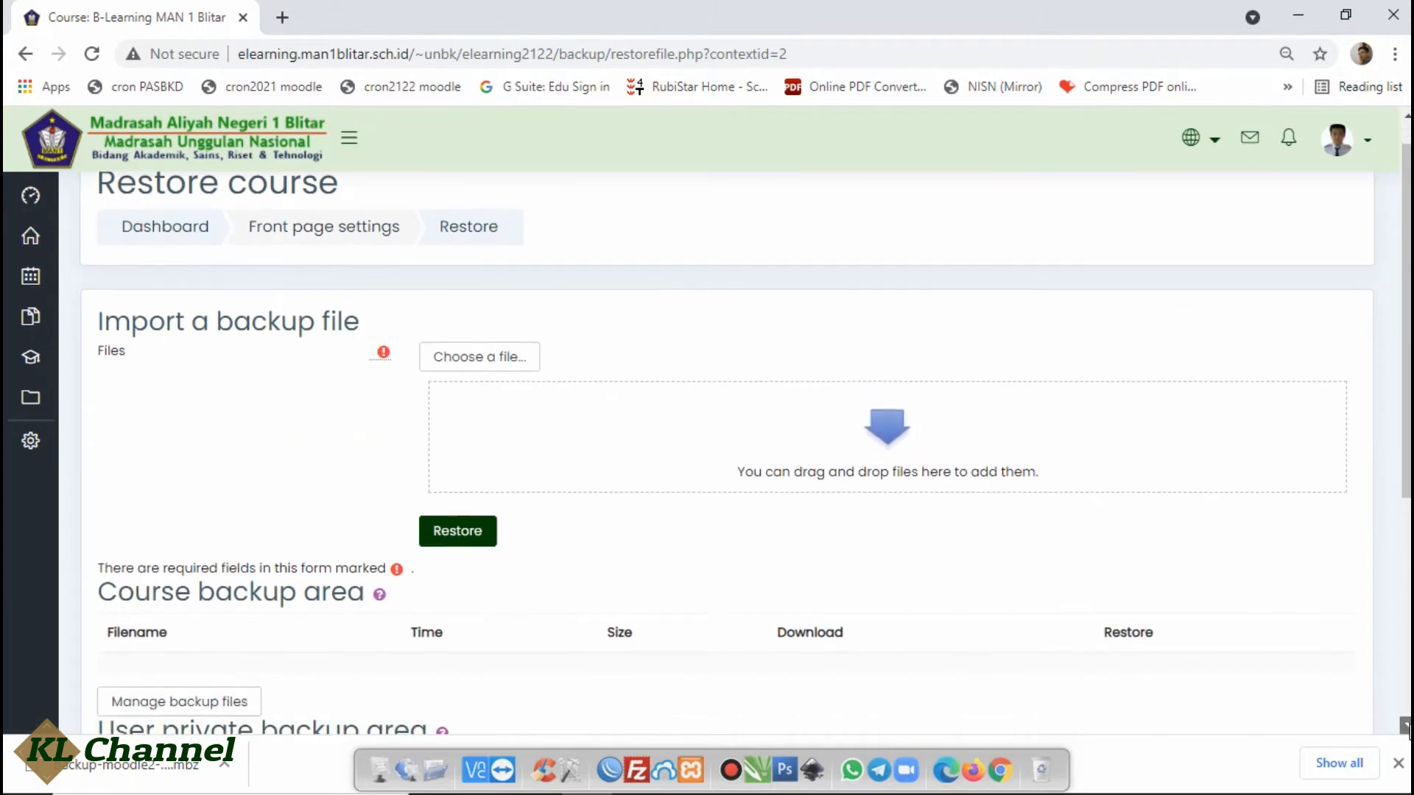
click(1406, 726)
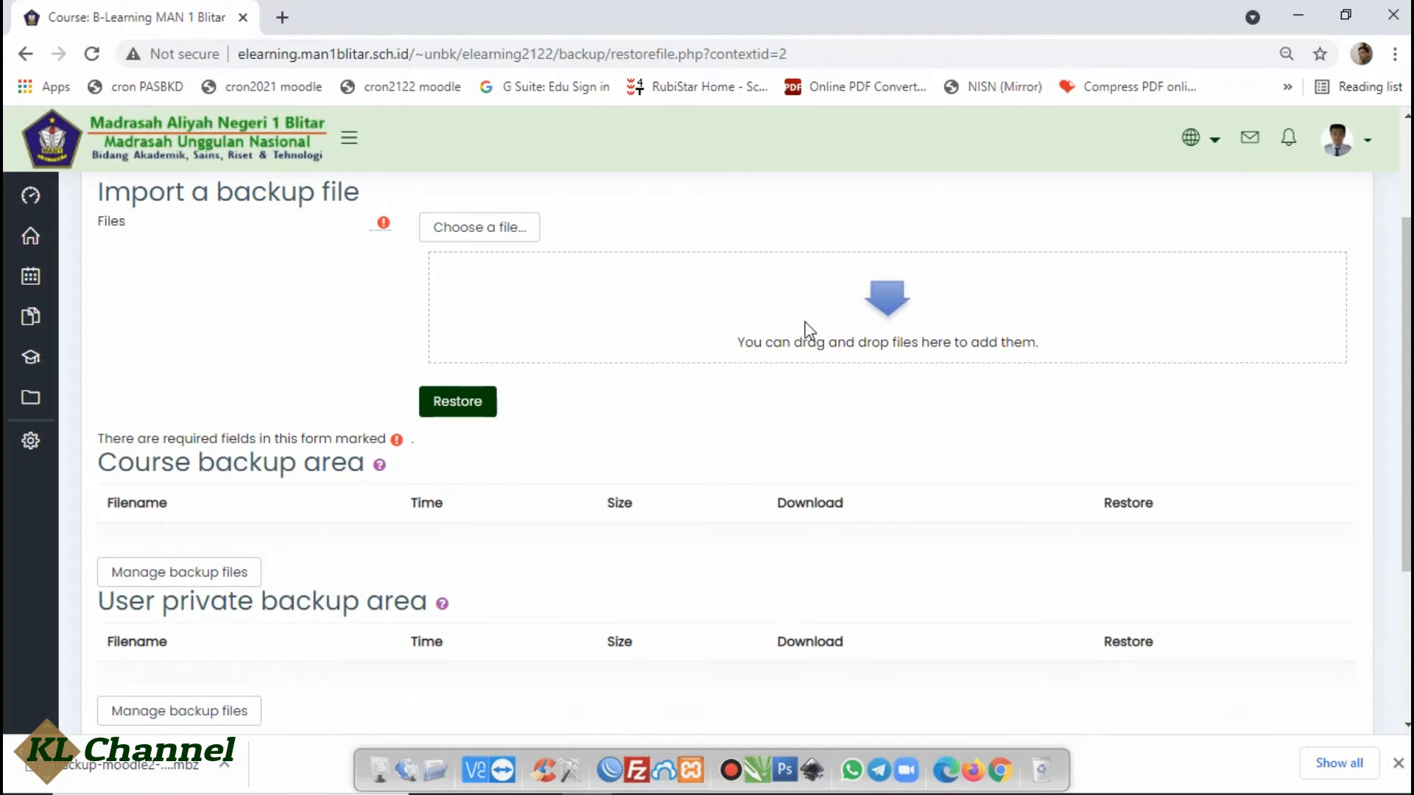
click(510, 234)
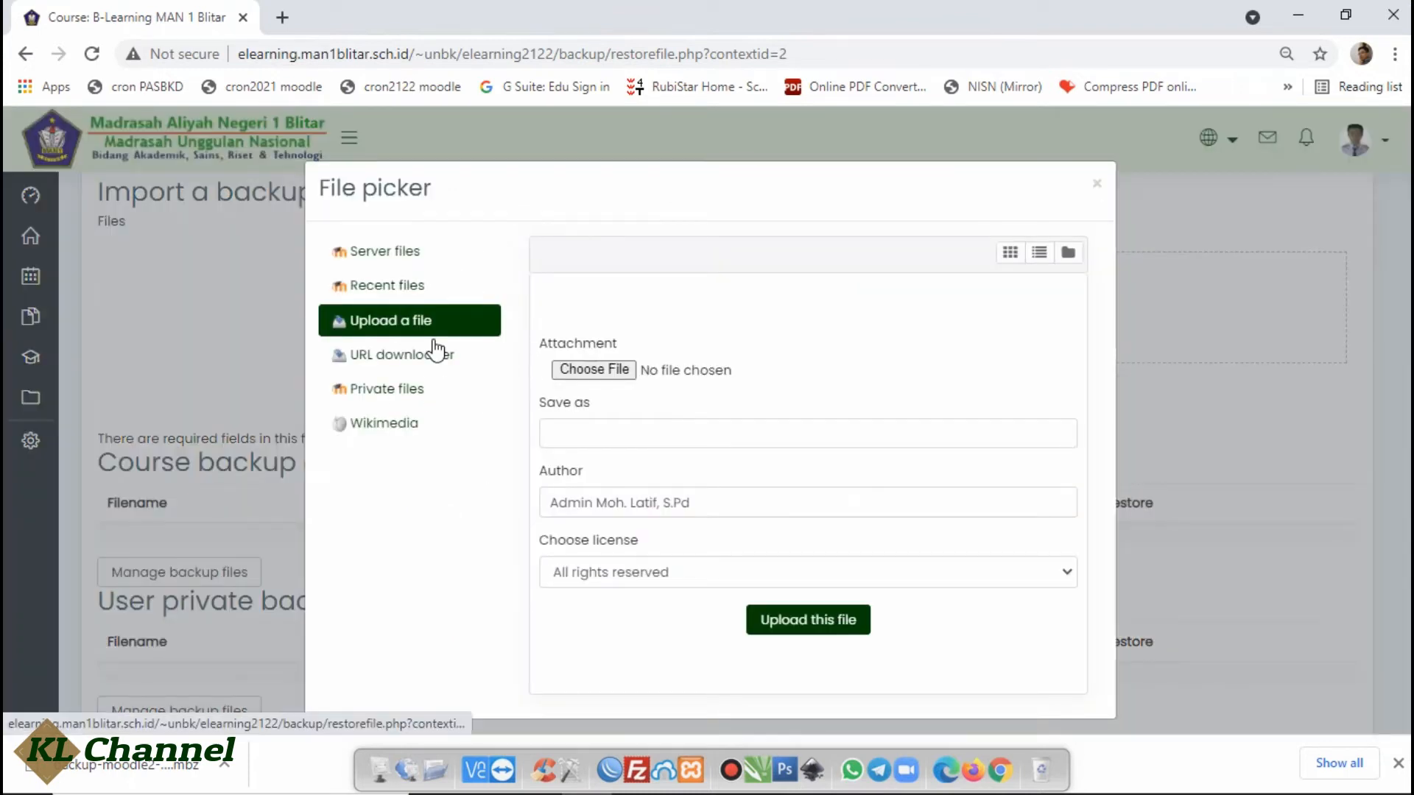
click(1098, 184)
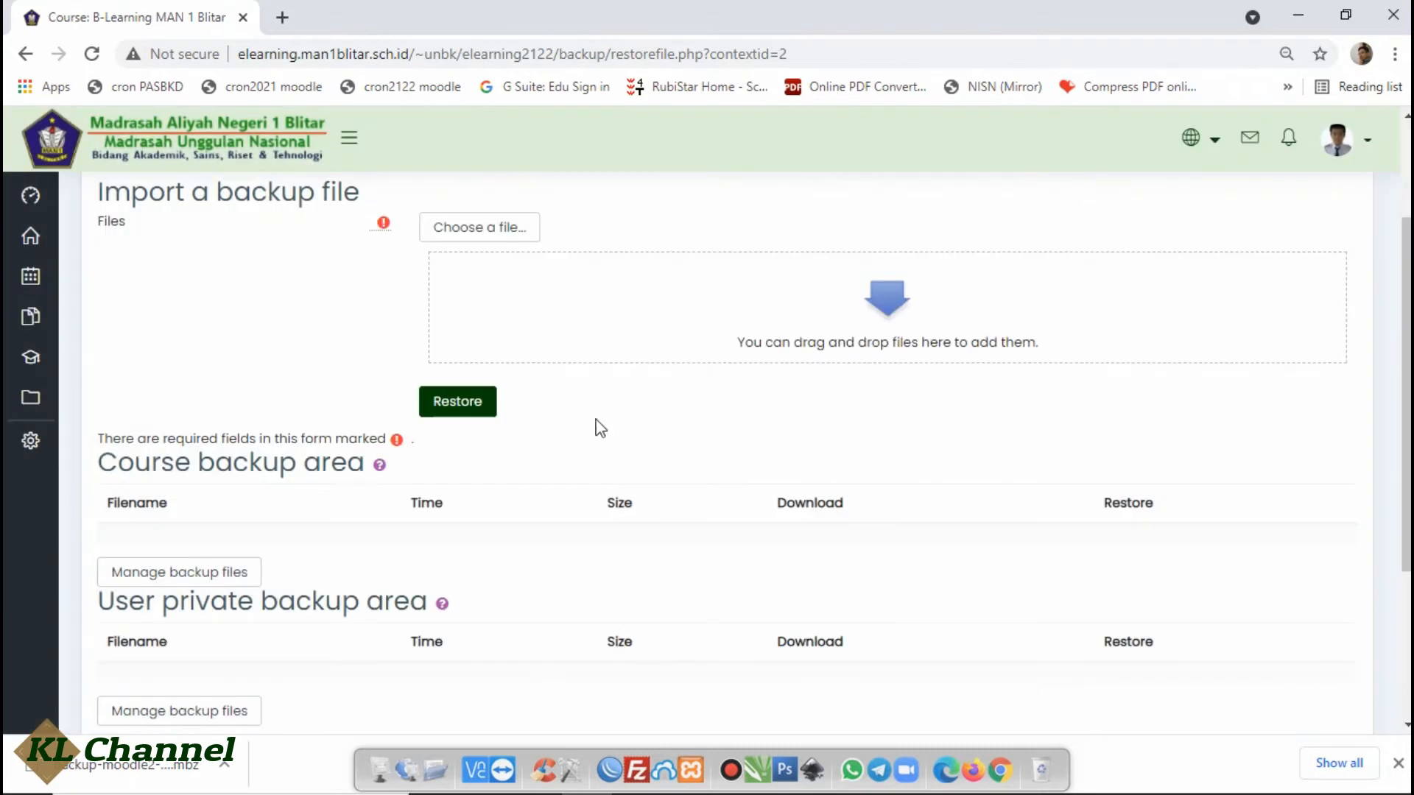
click(226, 764)
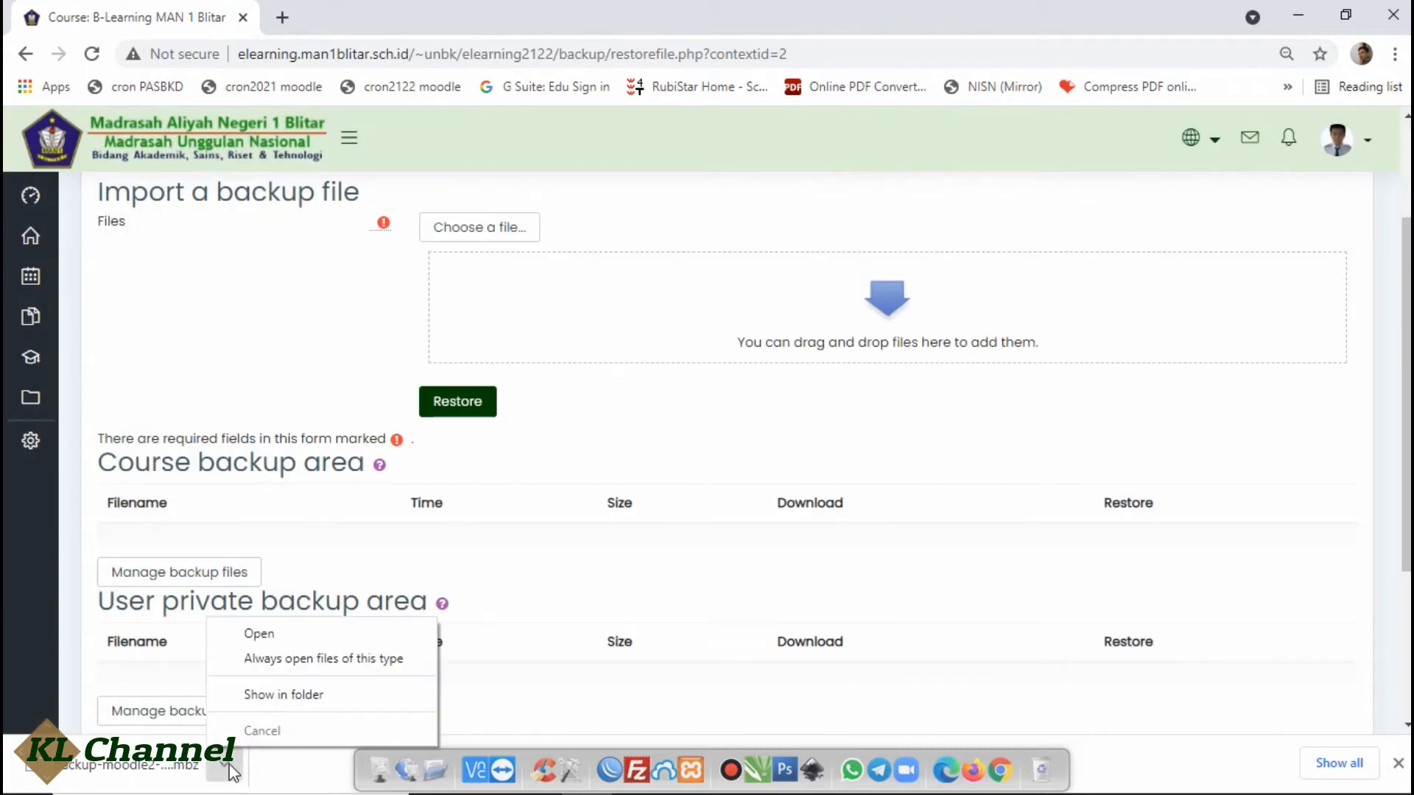
click(294, 702)
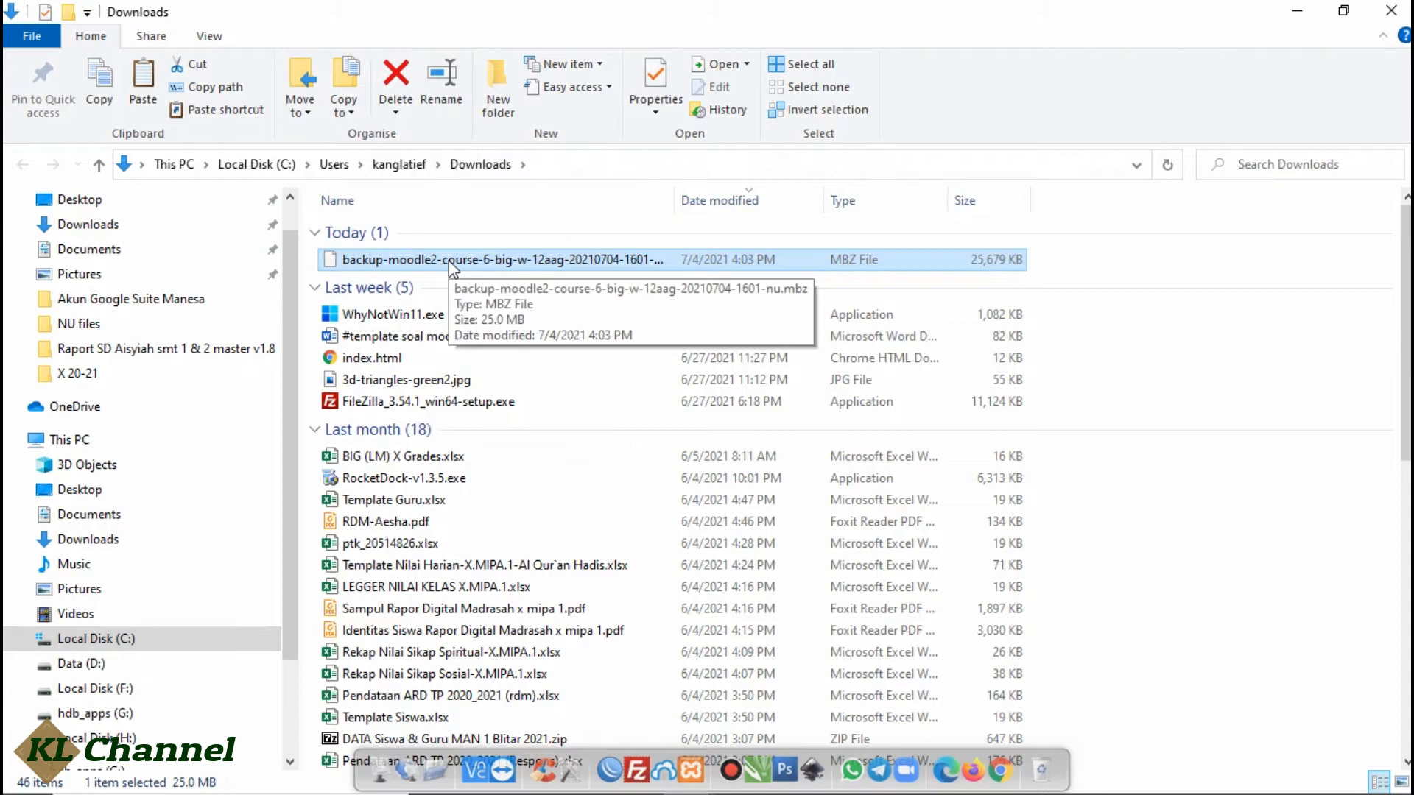
drag(449, 267, 834, 345)
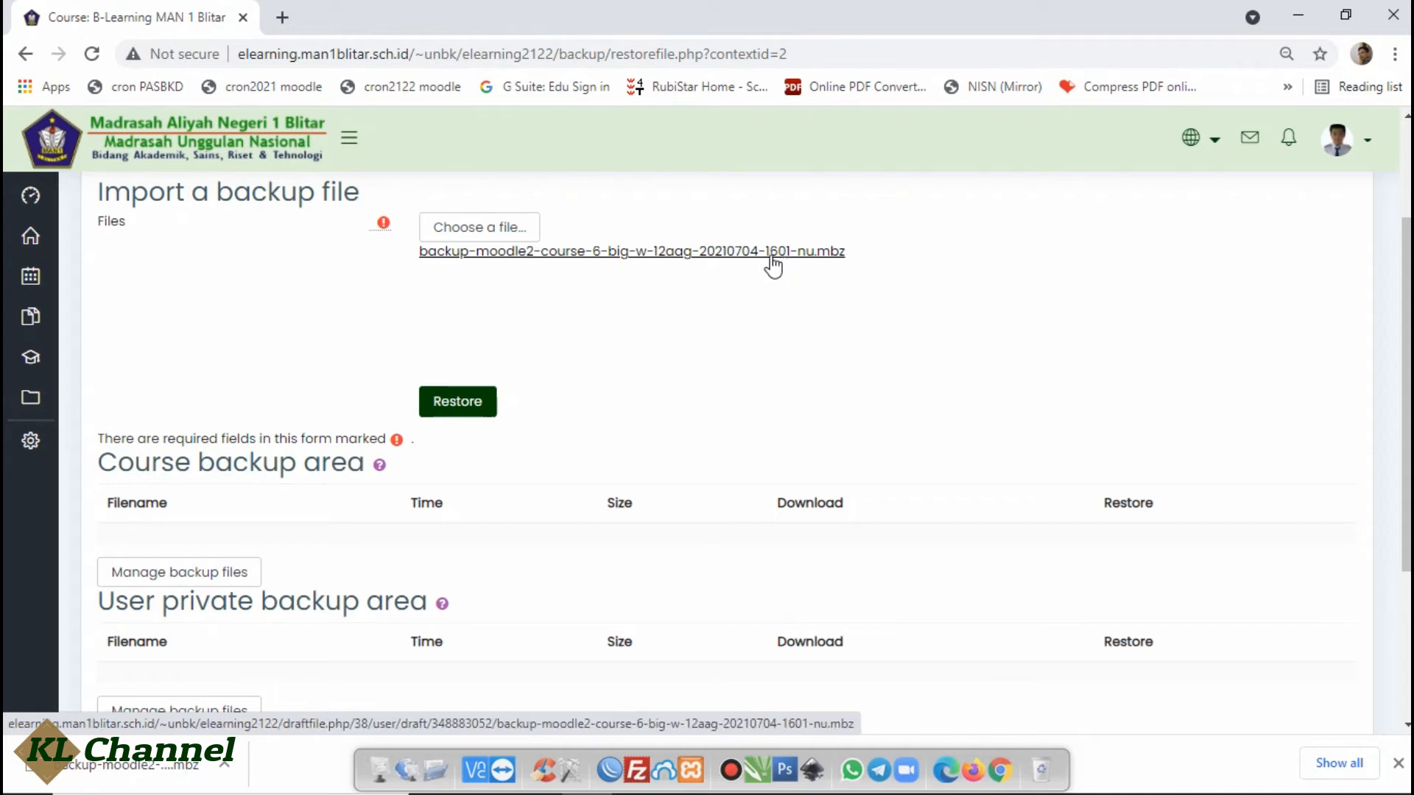
Step: Start restoring the imported backup file and continue past the backup details to the destination stage
click(458, 410)
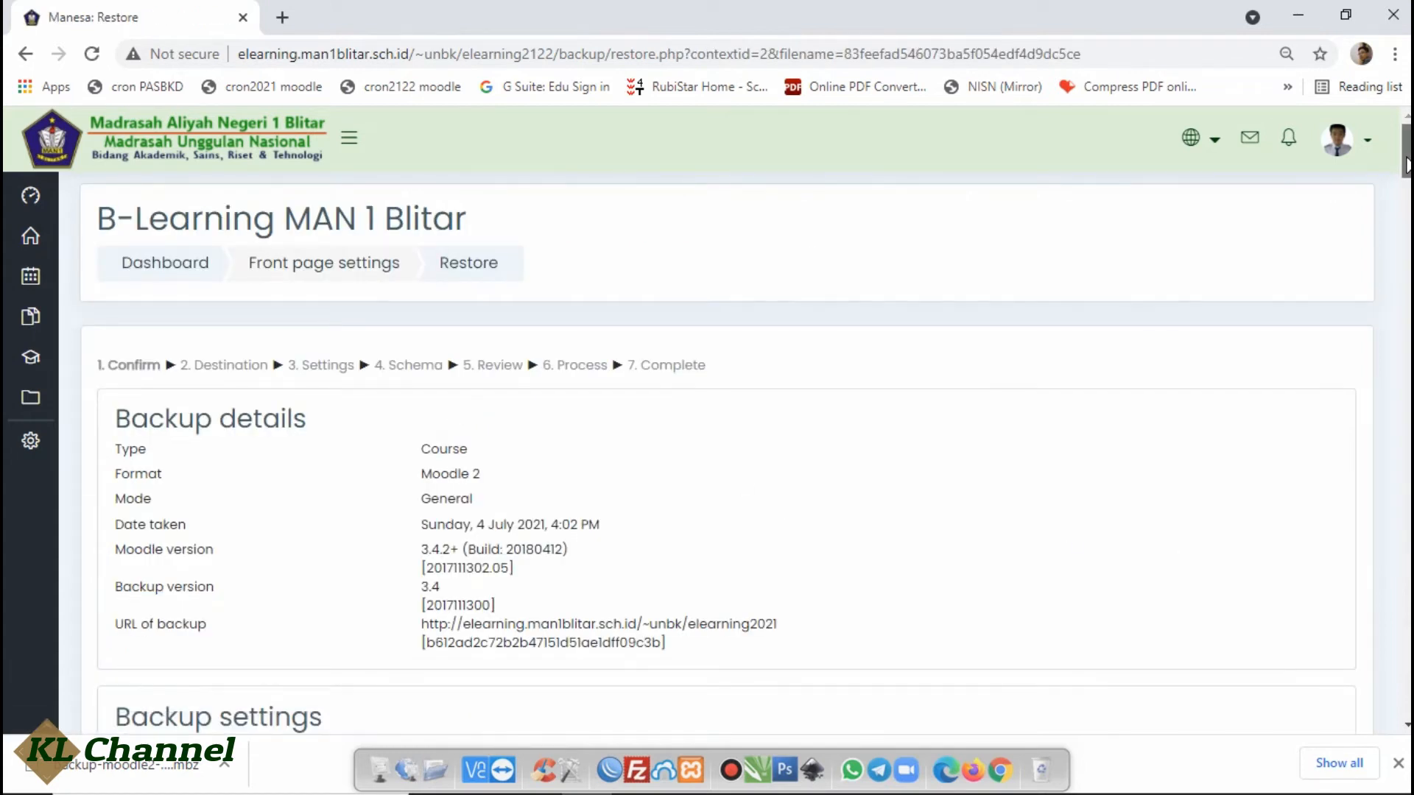
drag(1407, 166, 1408, 711)
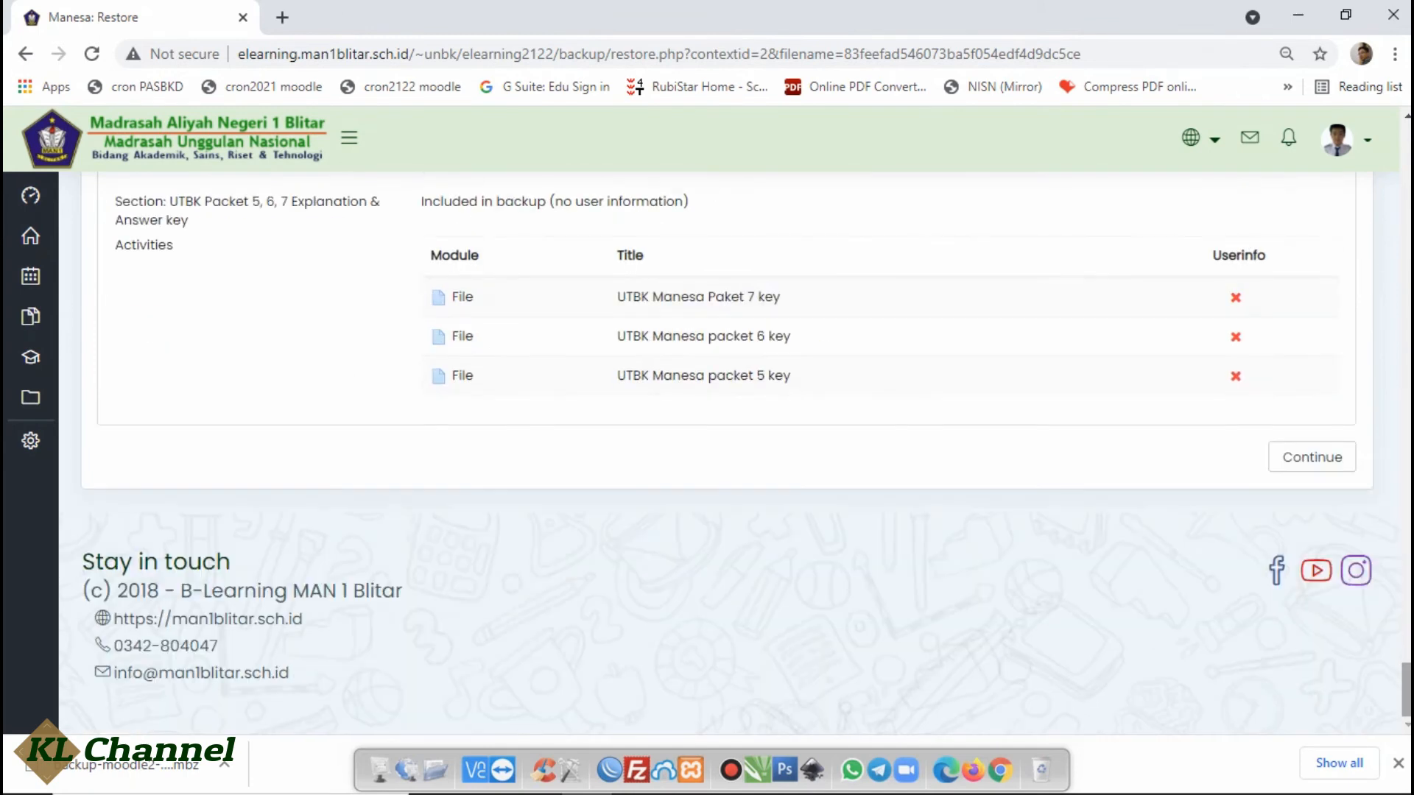
click(1315, 463)
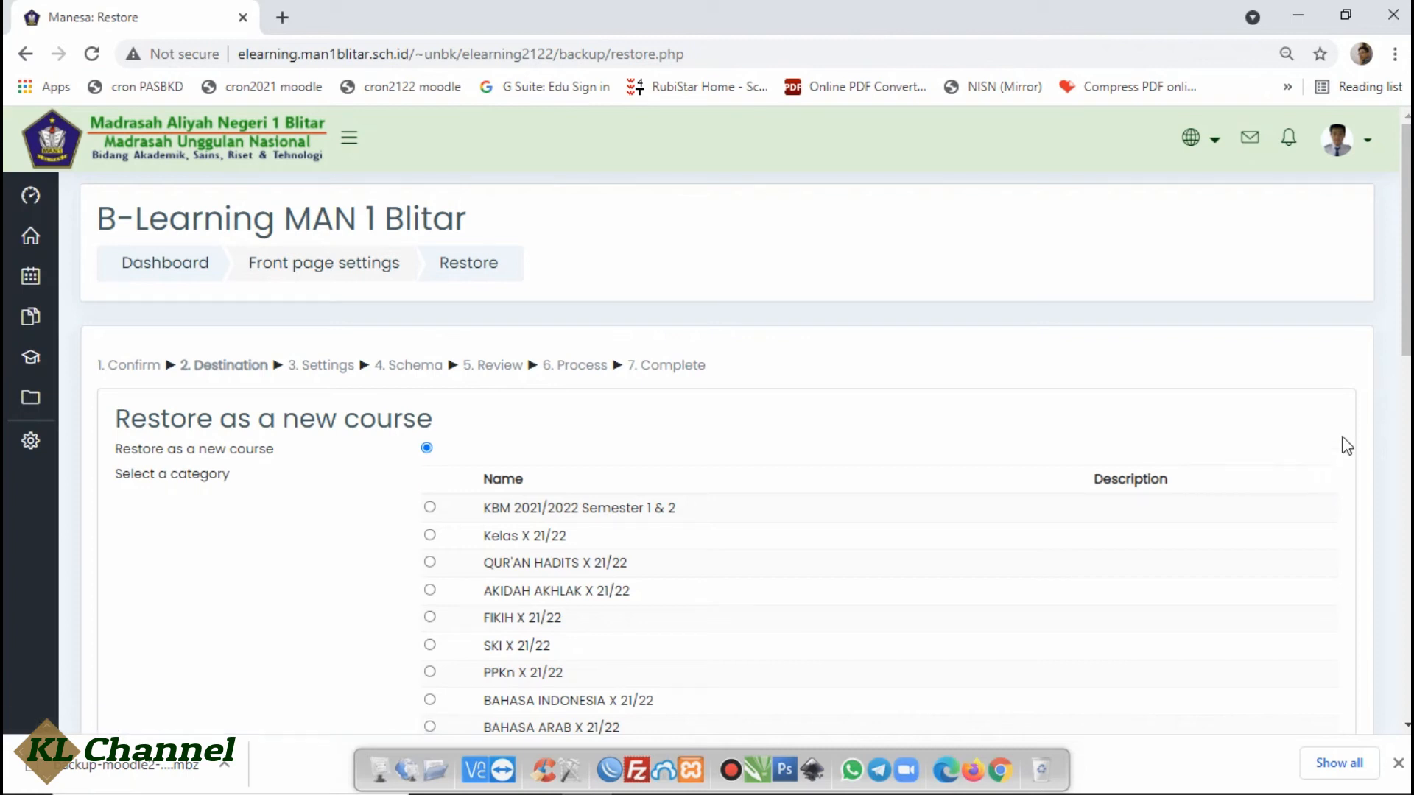
Step: Search the new-course categories for "inggris" and select BAHASA INGGRIS XII 21/22
drag(1409, 333, 1409, 368)
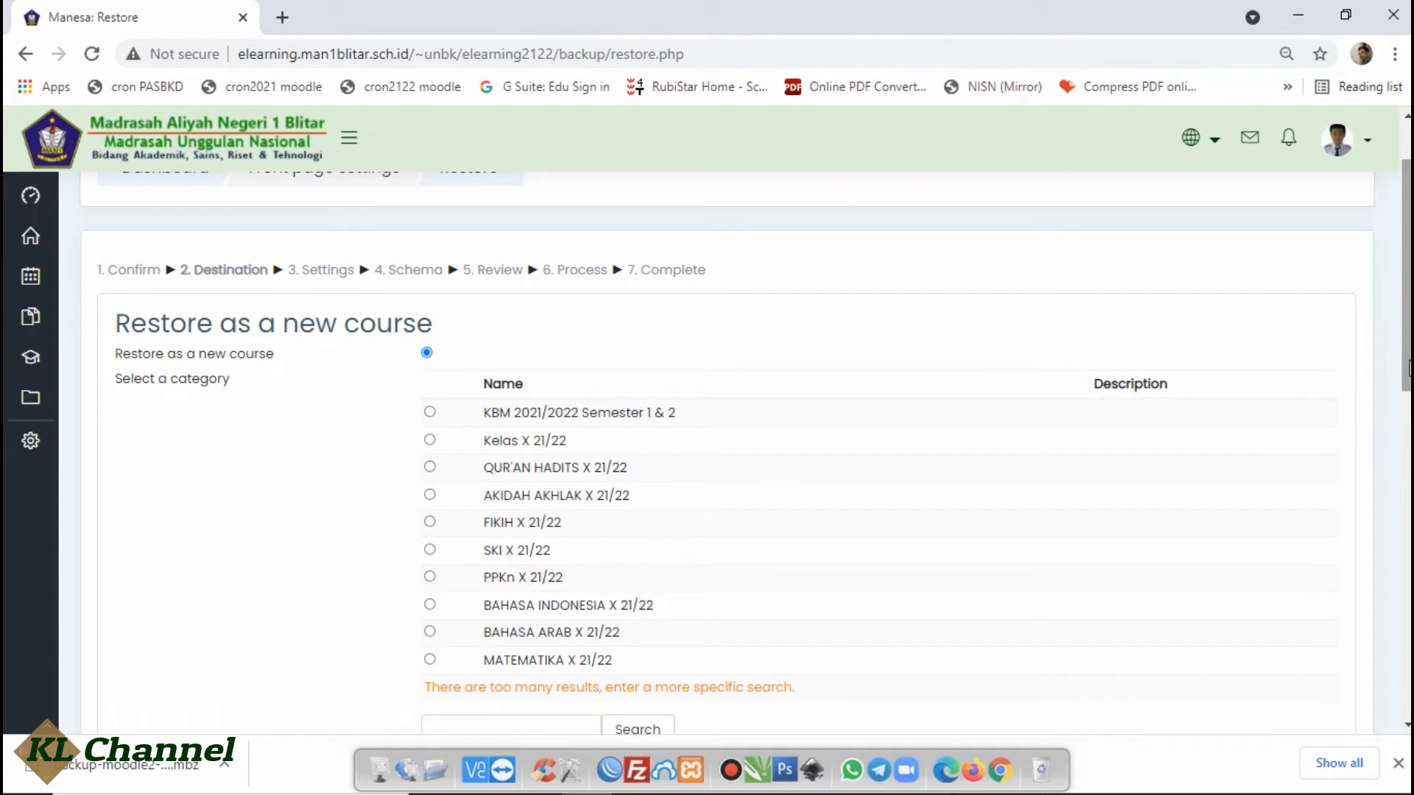
drag(1409, 369, 1409, 394)
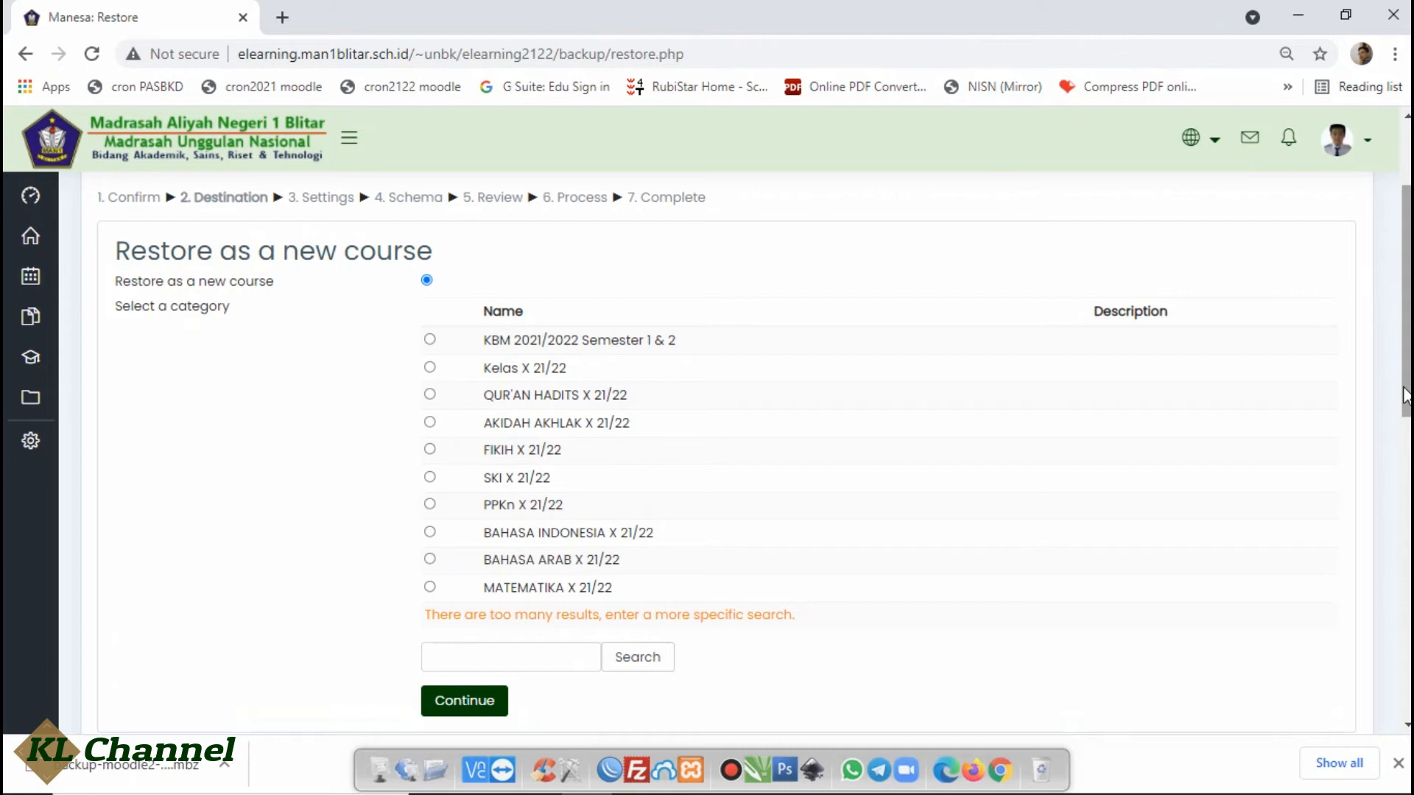
click(497, 653)
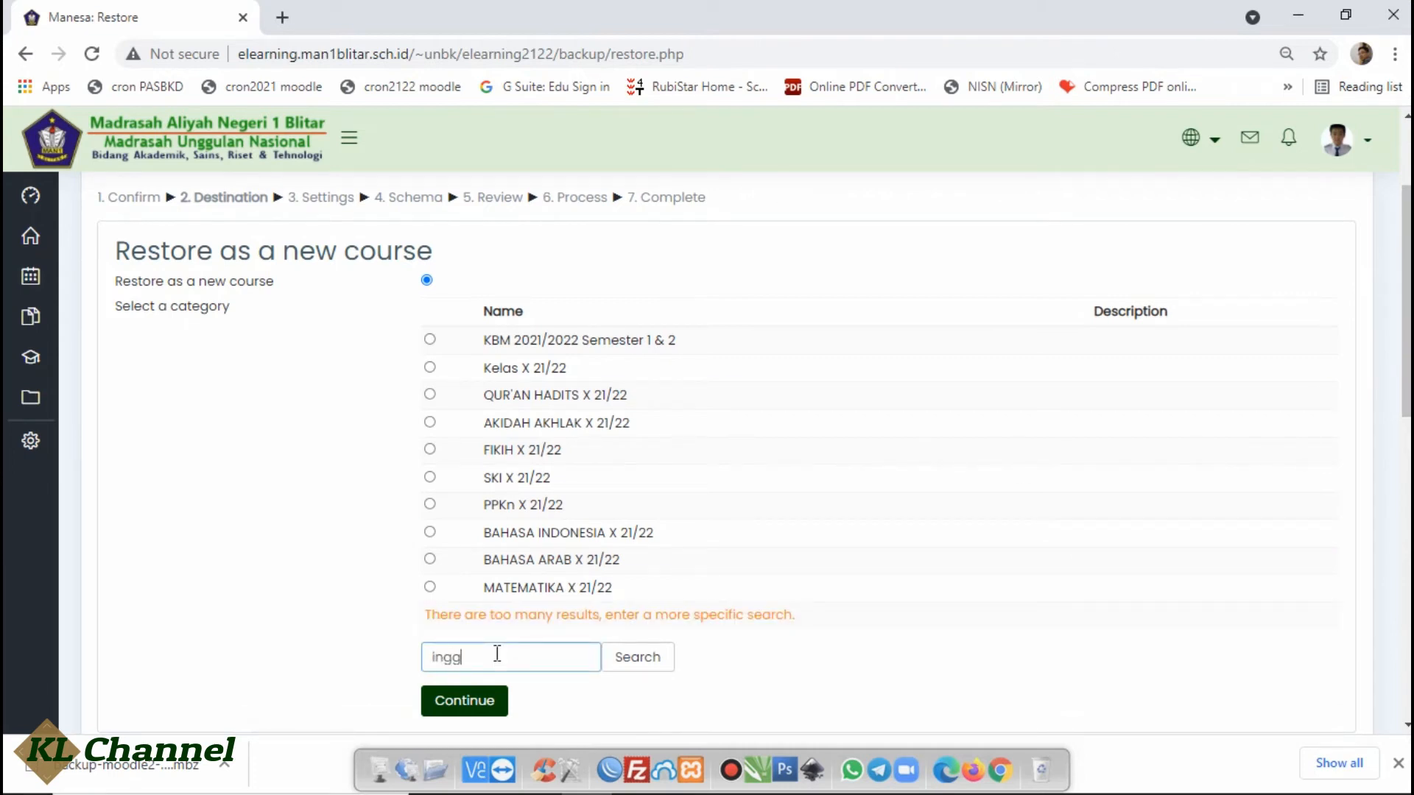
text(inggris)
click(636, 667)
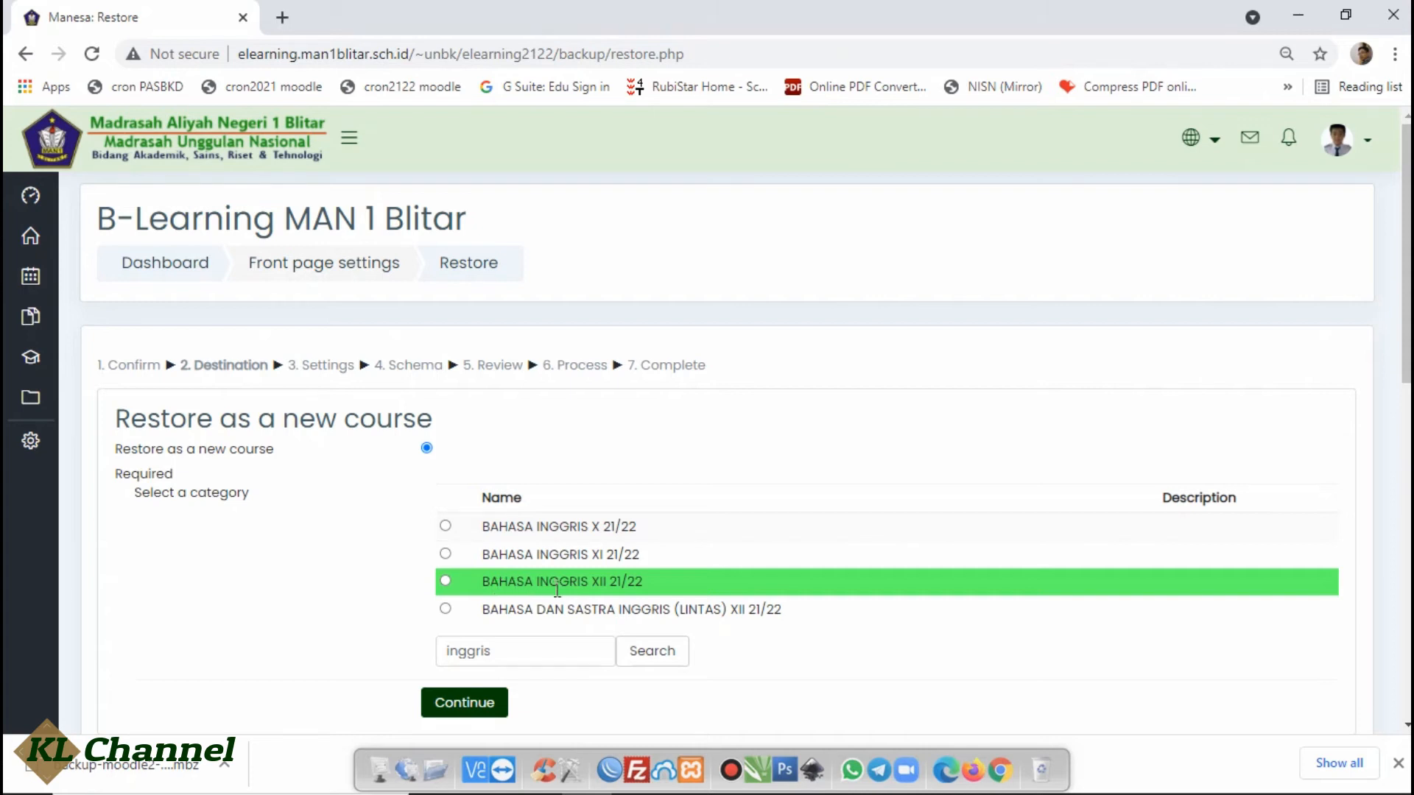
click(445, 582)
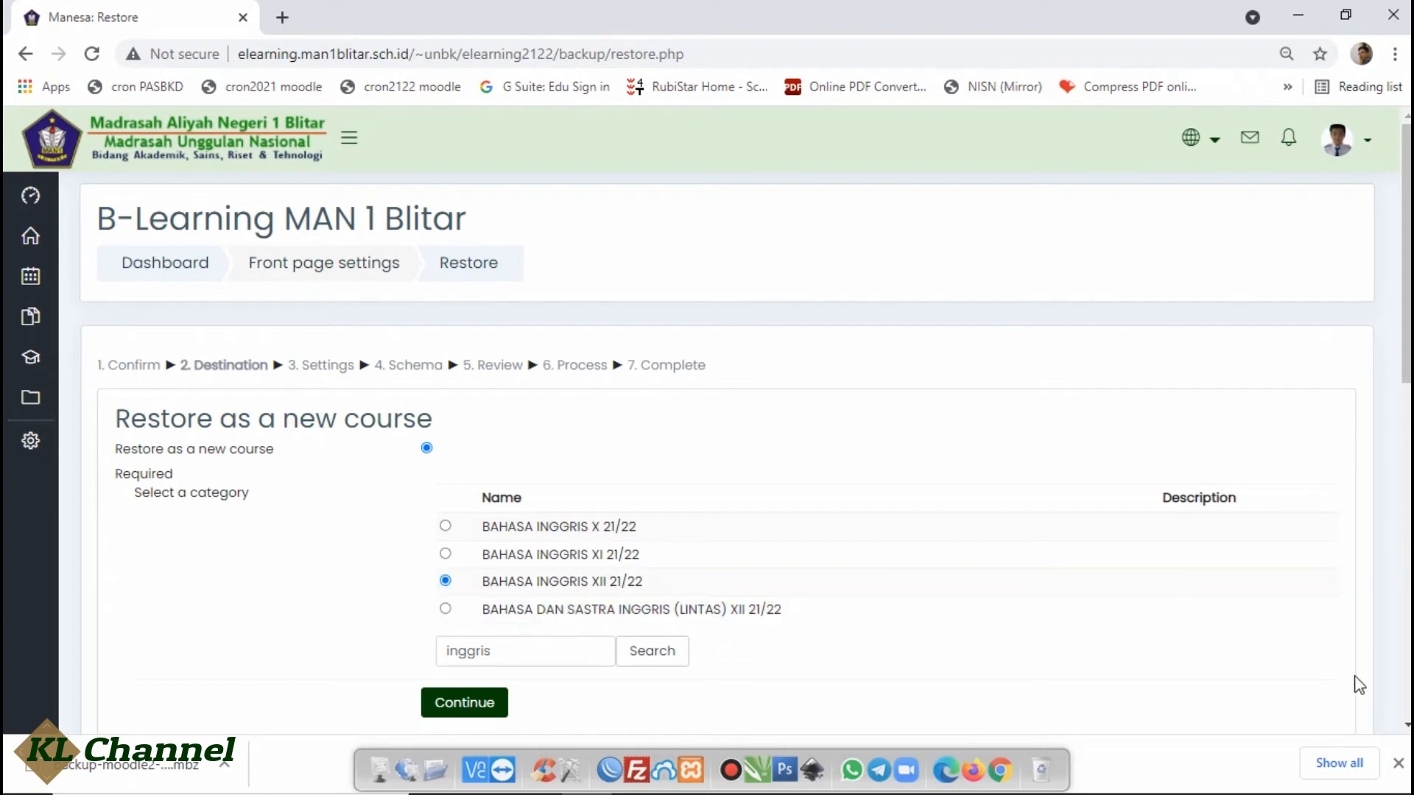
Step: Continue restoring as a new course and accept the default restore settings, with enrolment methods set to No
click(1405, 726)
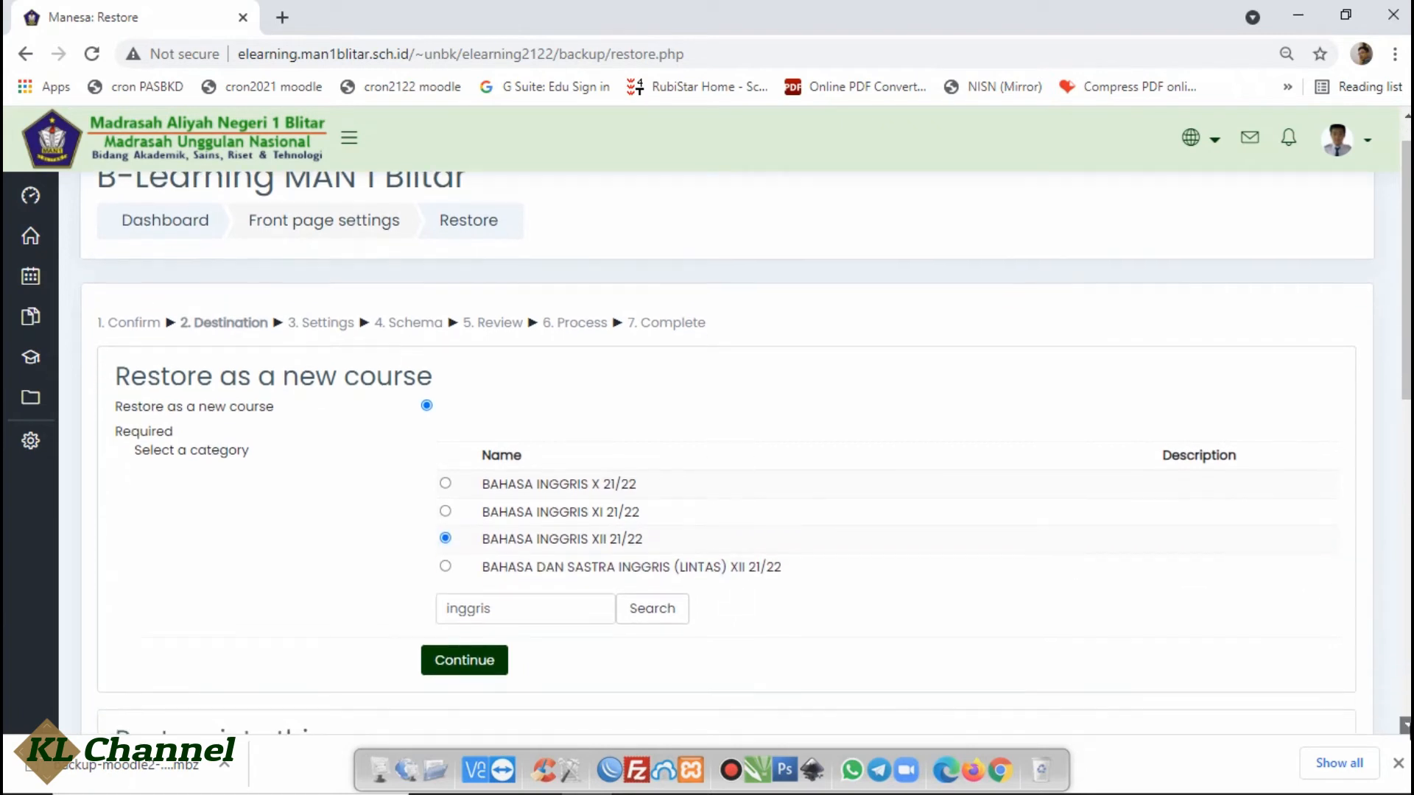
click(1405, 726)
click(1405, 726)
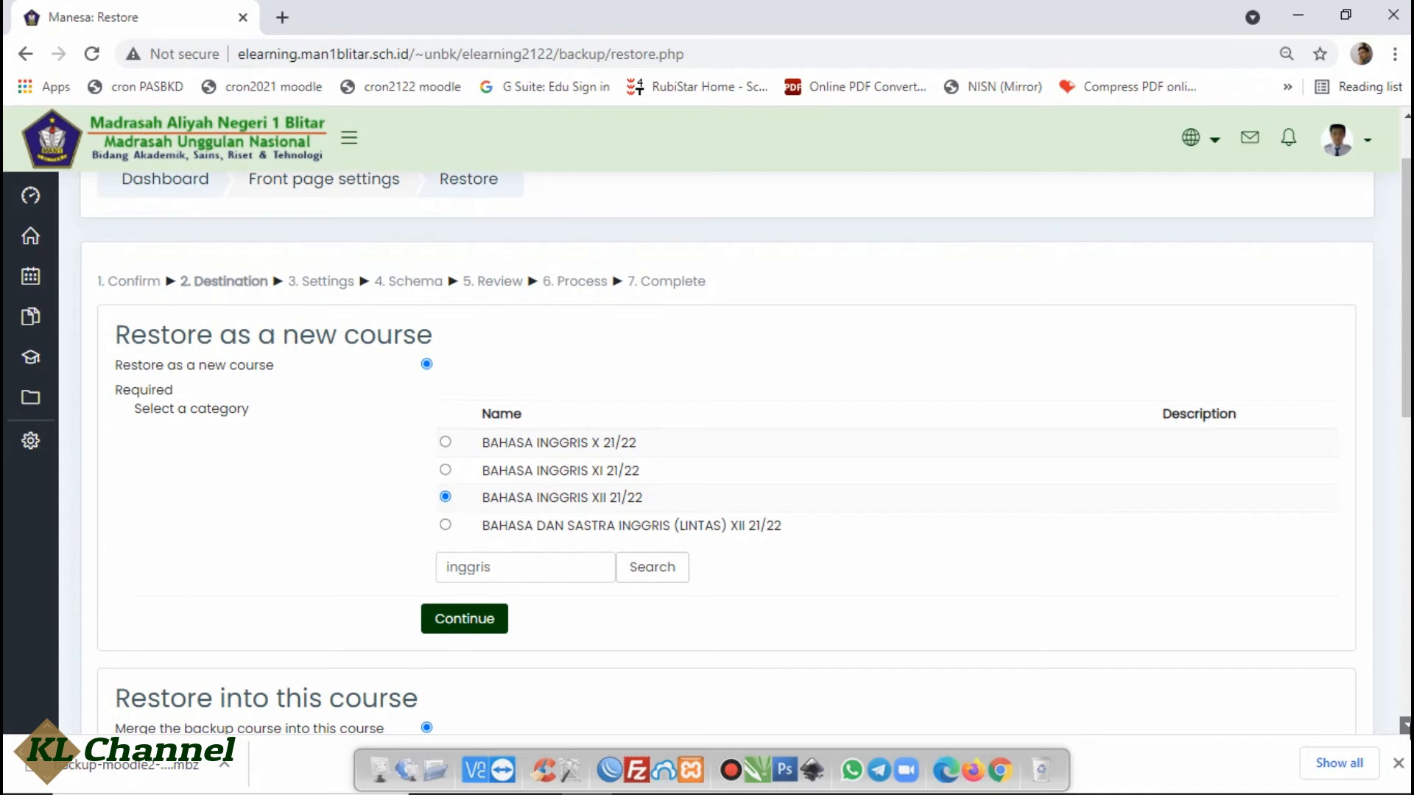
click(1405, 726)
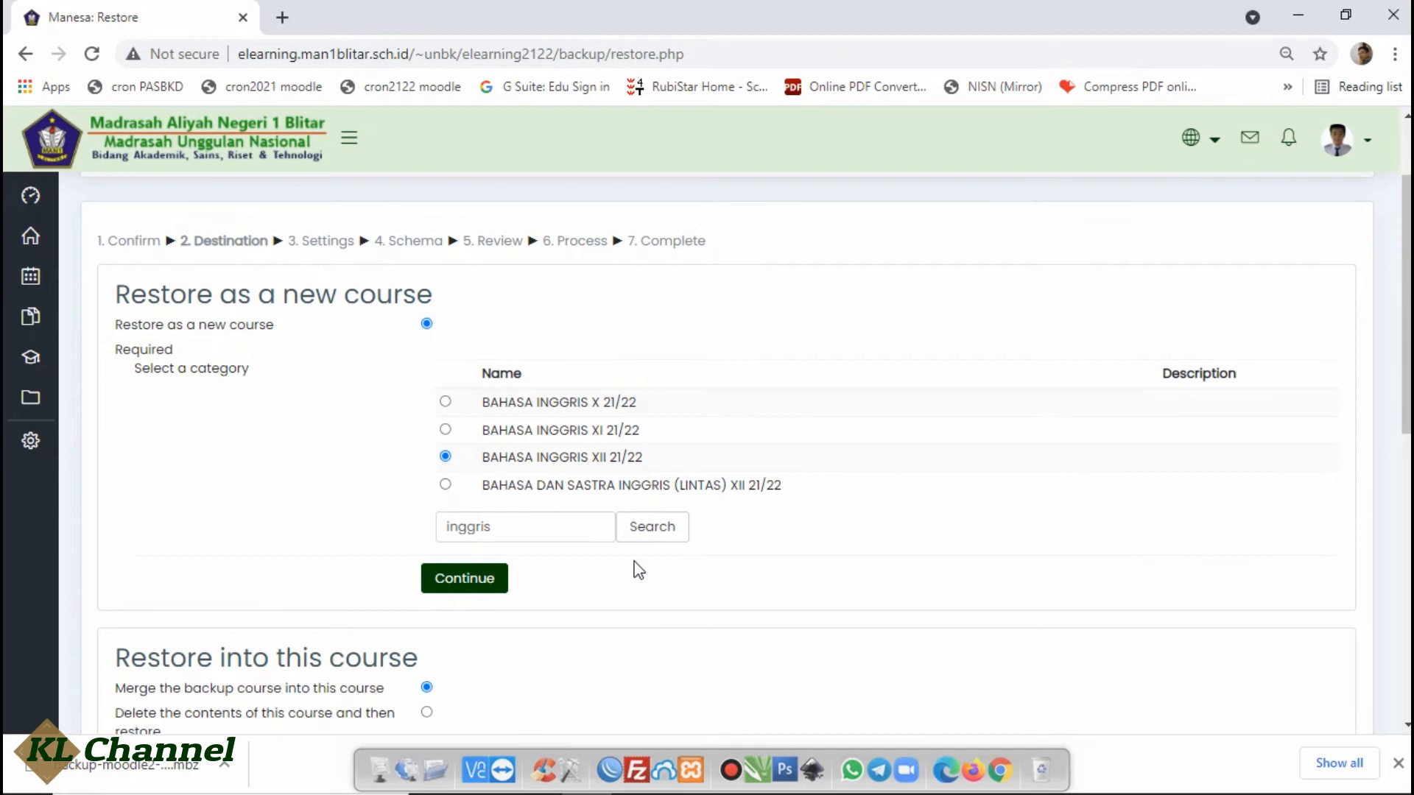
click(475, 582)
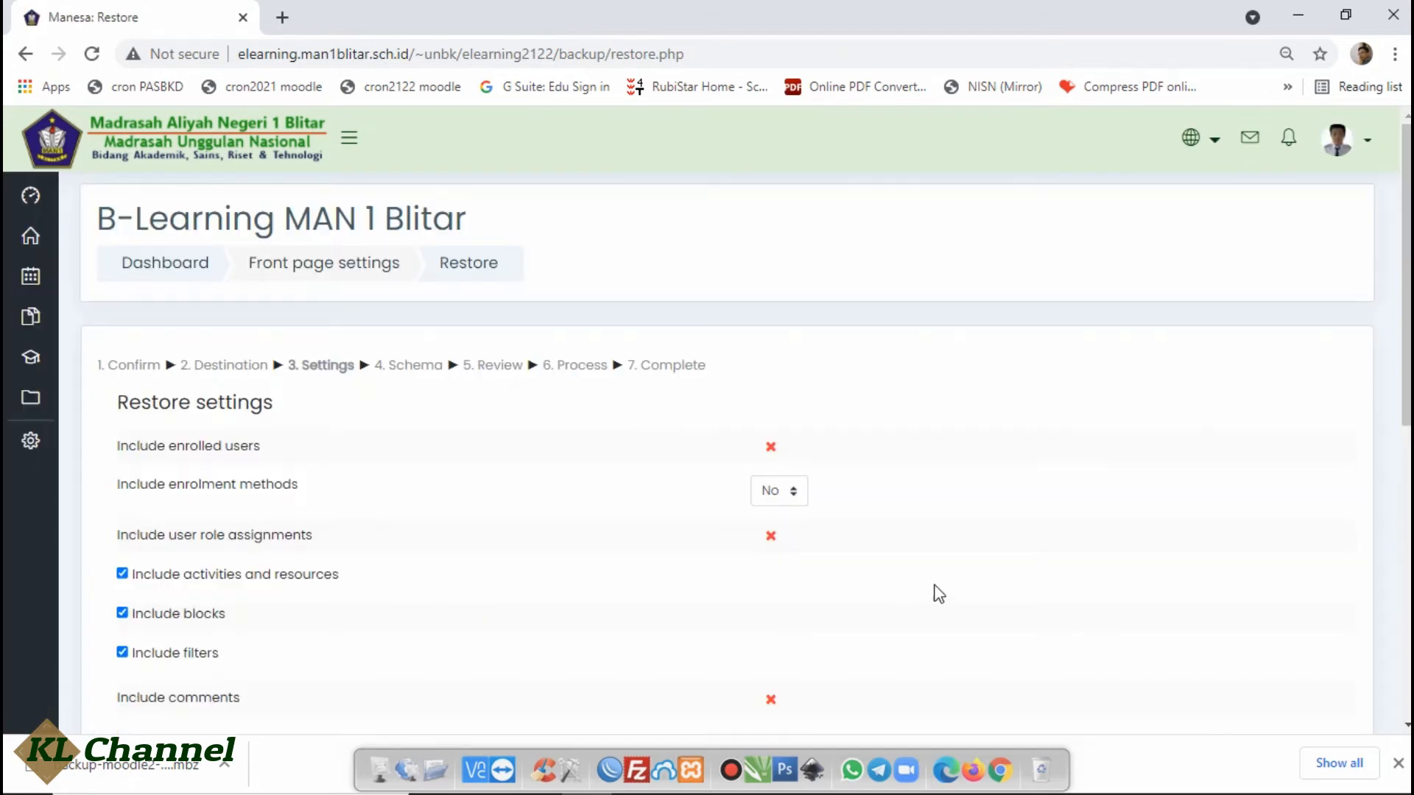
drag(1406, 352, 1406, 588)
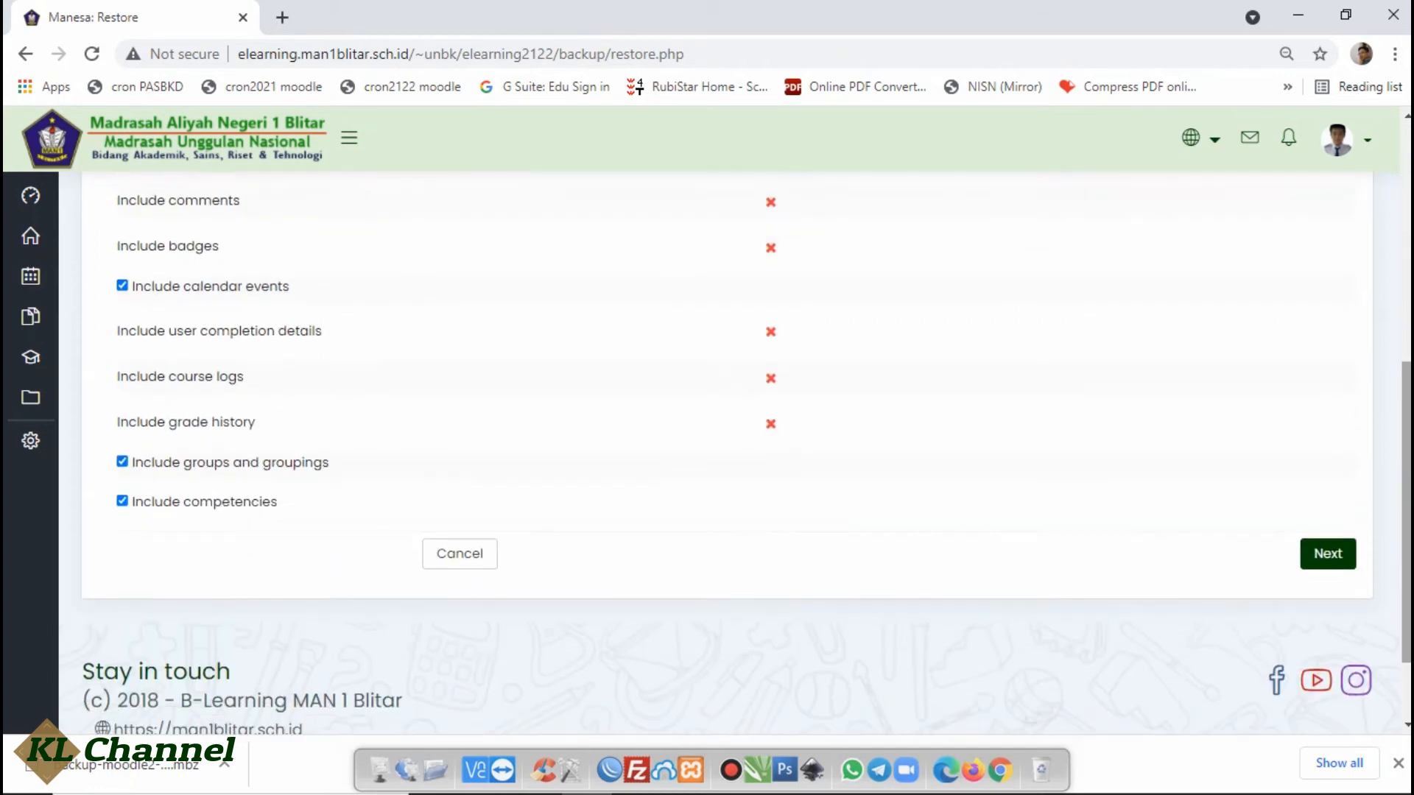
click(1331, 557)
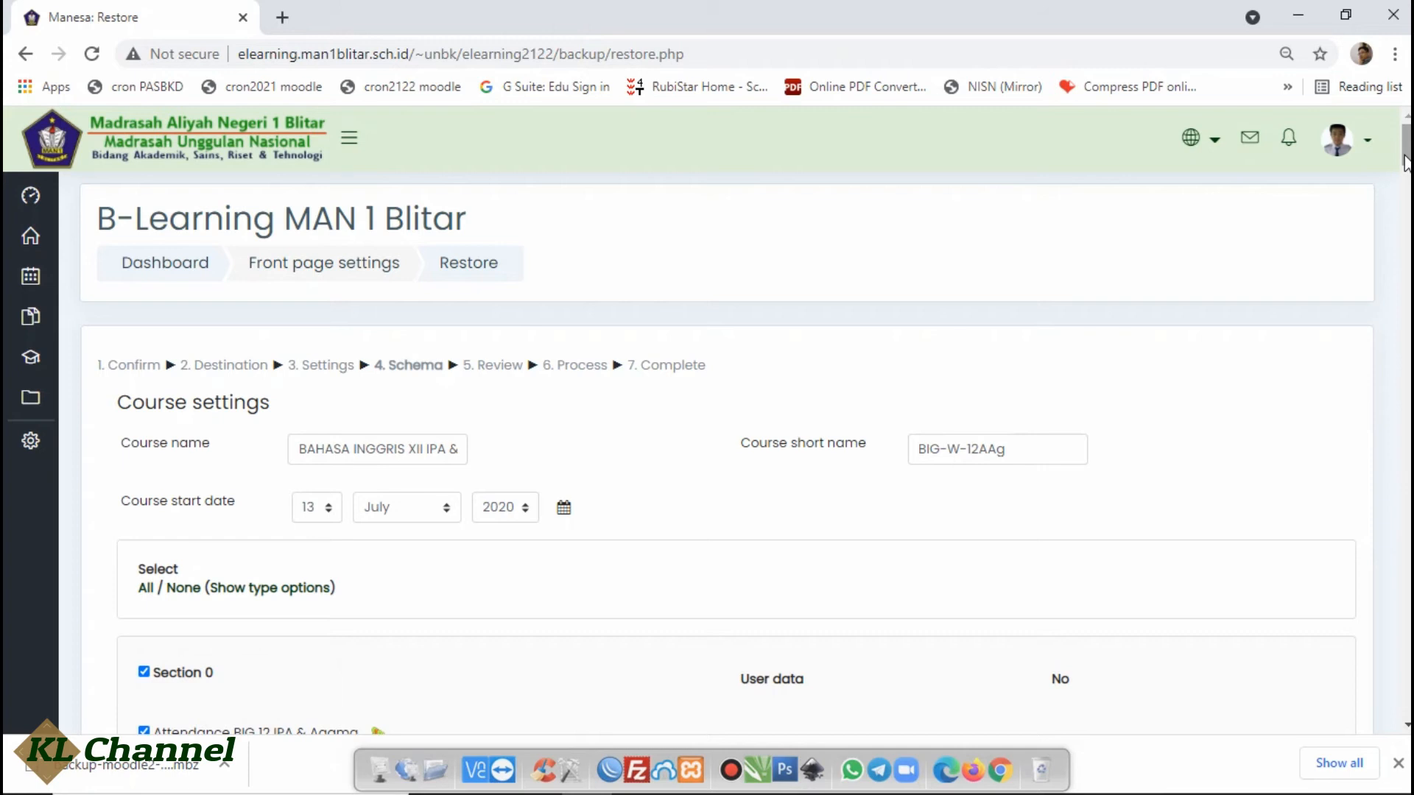
Step: Change the restored course's name to "BAHASA INGGRIS XII IPA & Keagamaan"
click(343, 449)
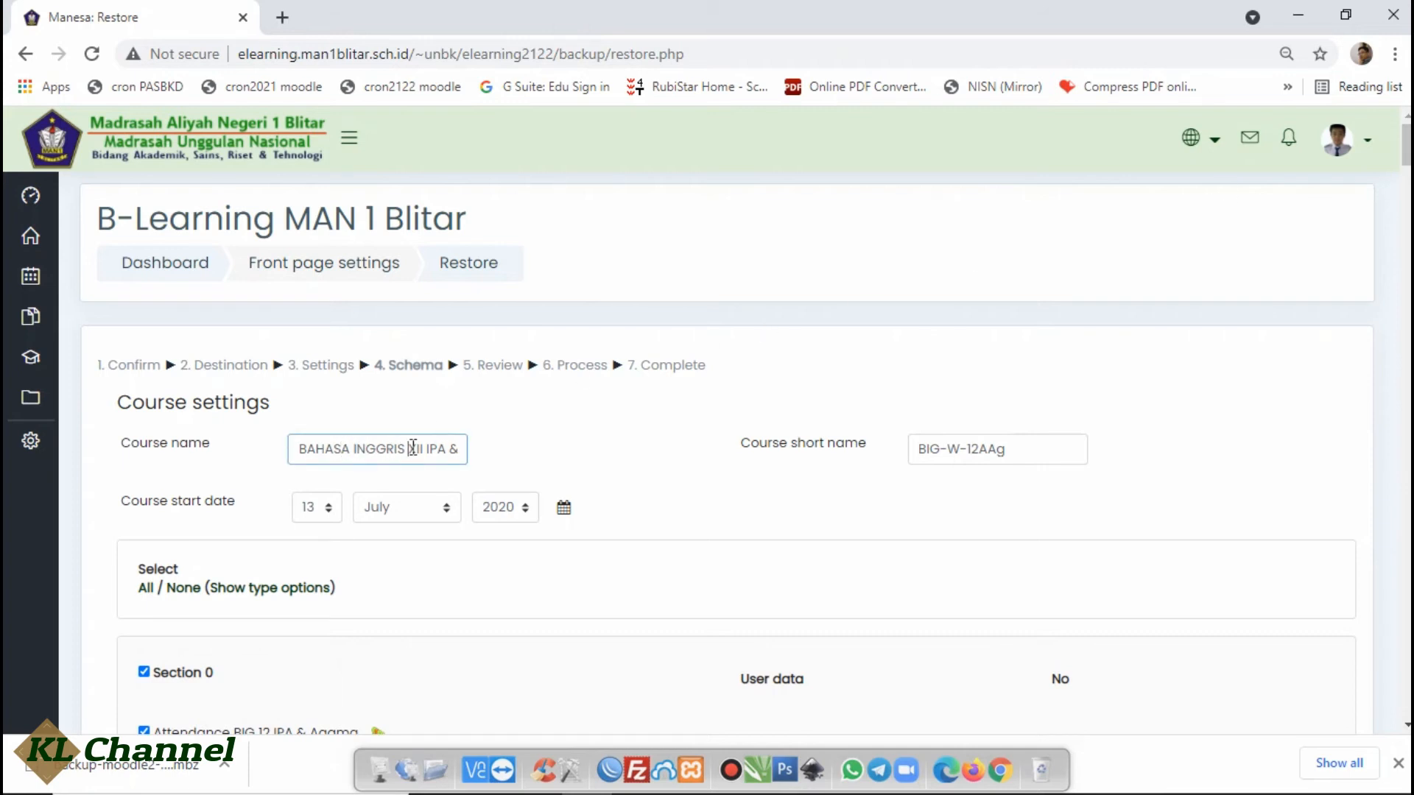
key(Right)
key(Right)
key(Right)
key(Right)
key(Right)
key(Right)
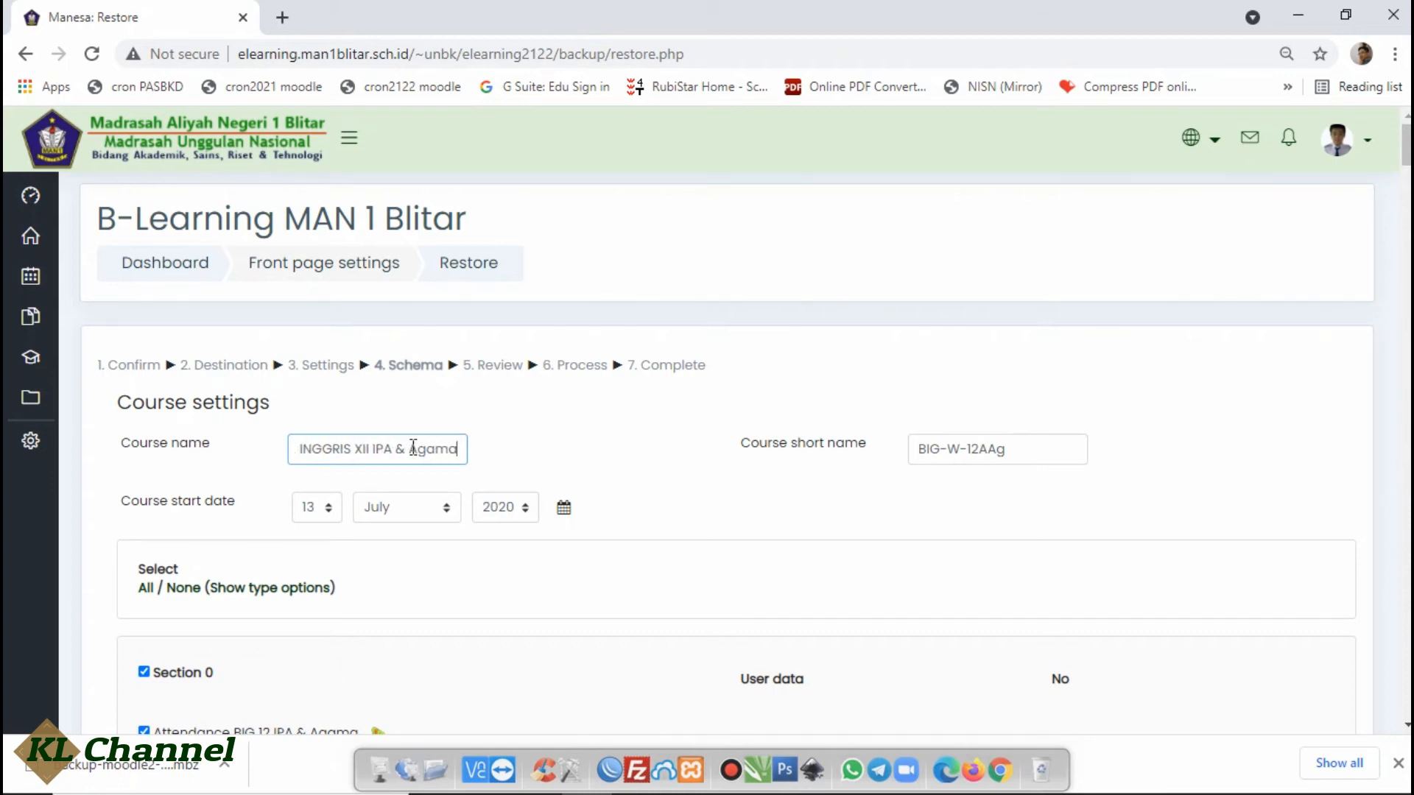
key(BackSpace)
key(BackSpace)
key(BackSpace)
key(BackSpace)
key(BackSpace)
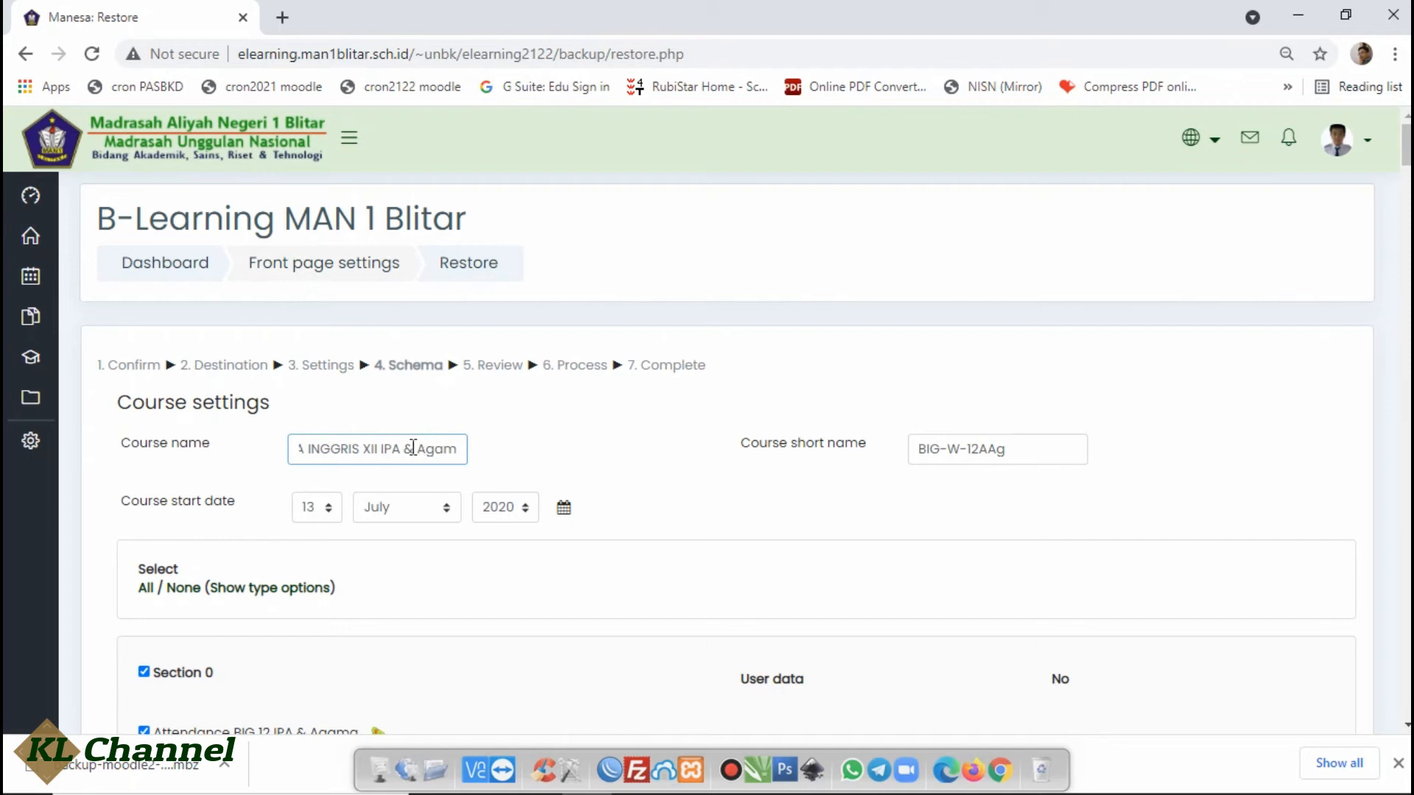
text(K)
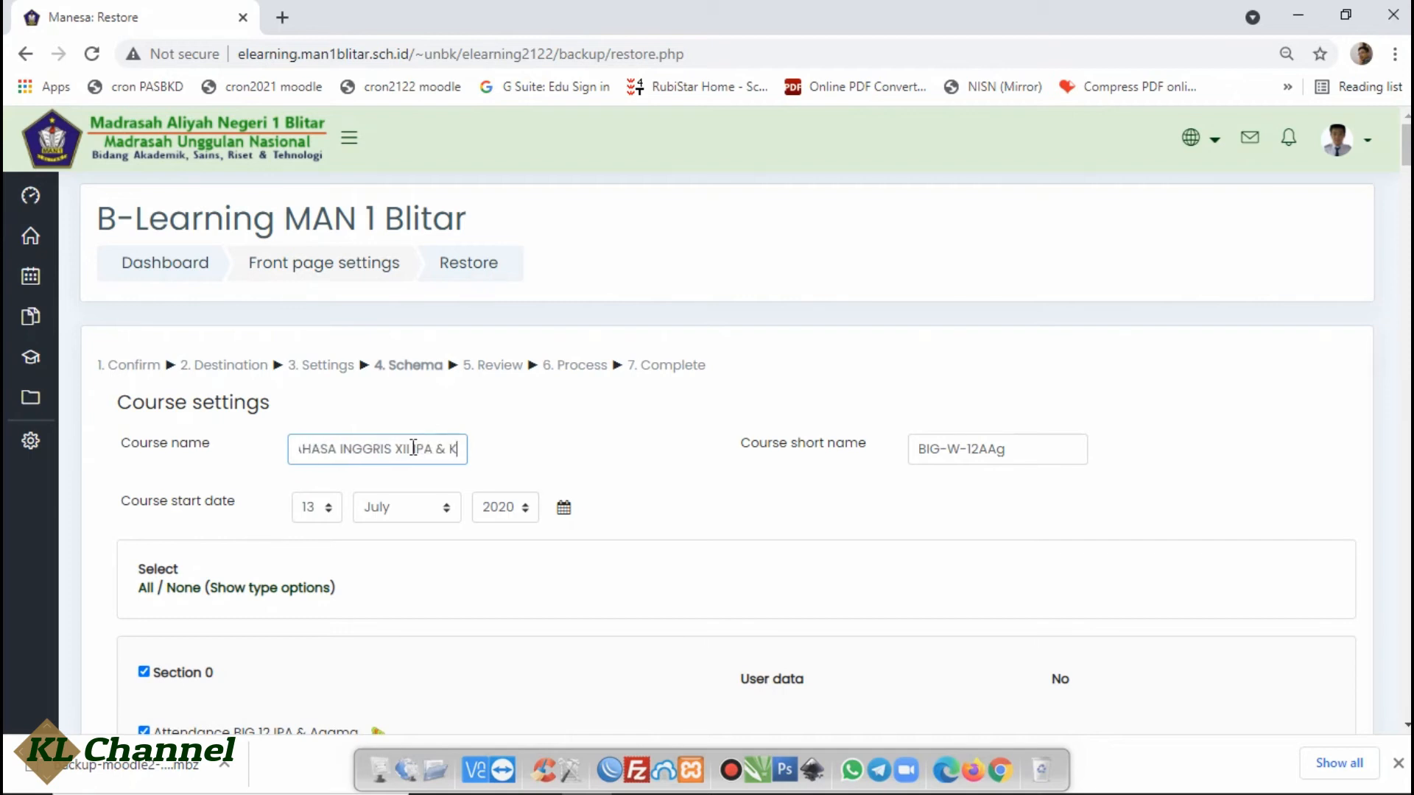
text(eagamaan)
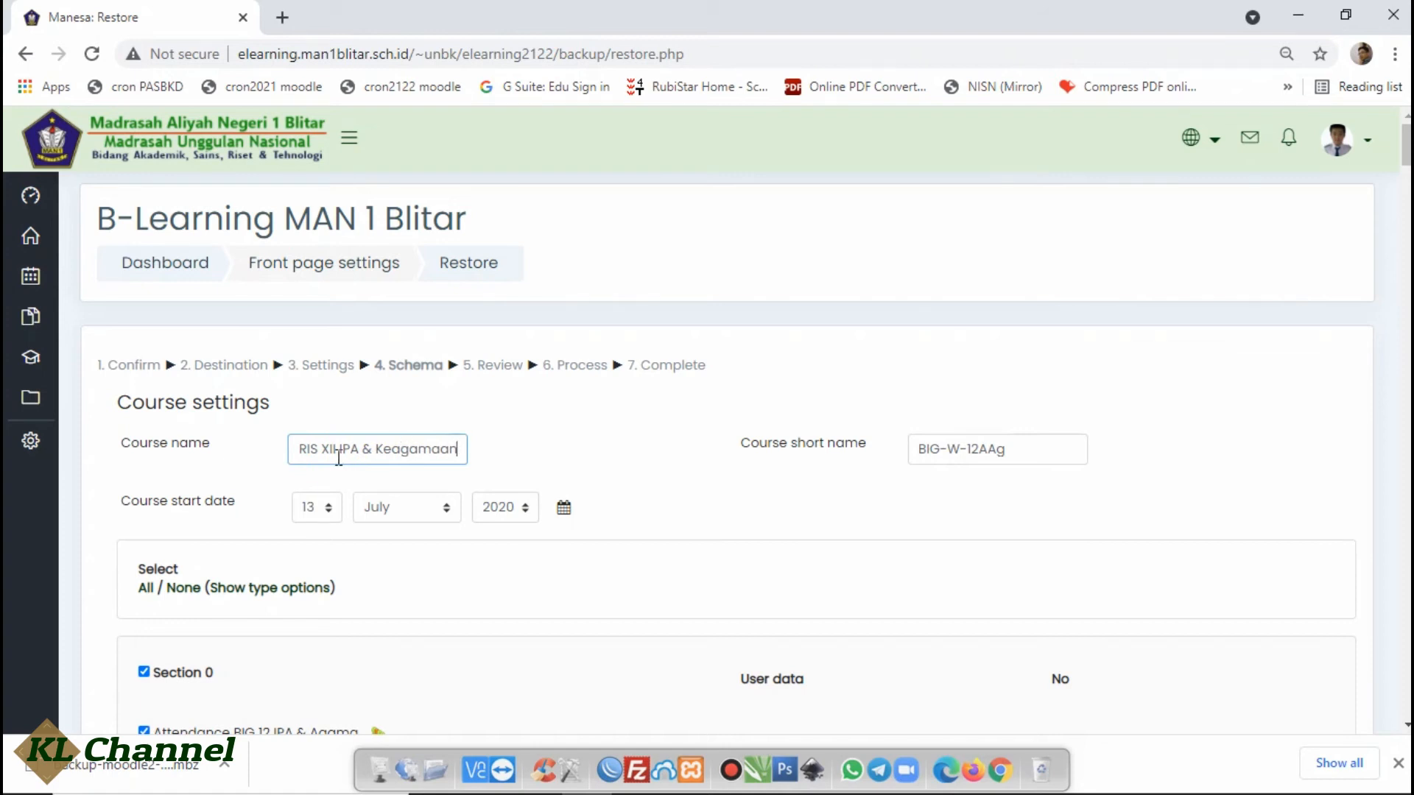
Step: Open the day choices of the course start date and advance from the schema to the review stage with the listed content selected
click(326, 513)
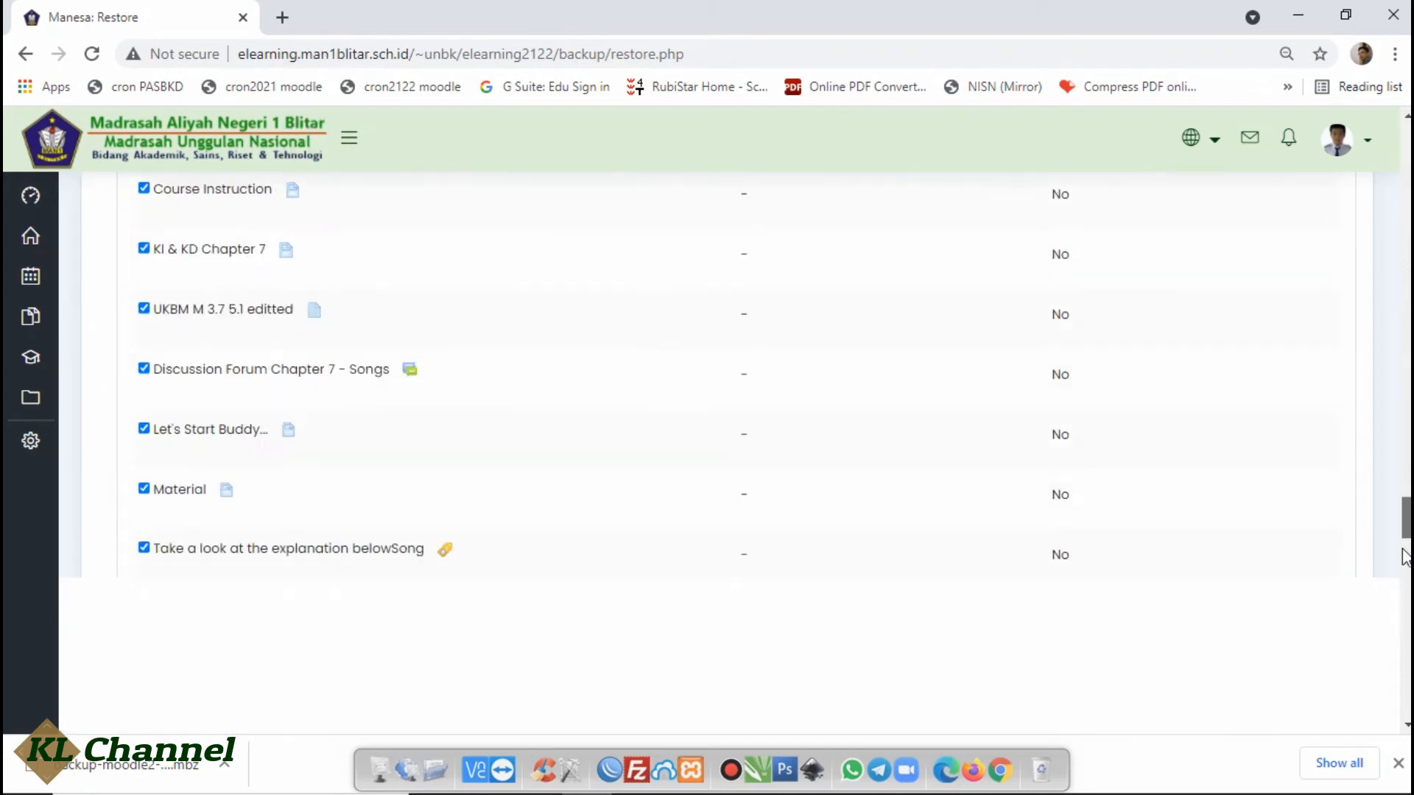
drag(1403, 547, 1394, 713)
click(1333, 448)
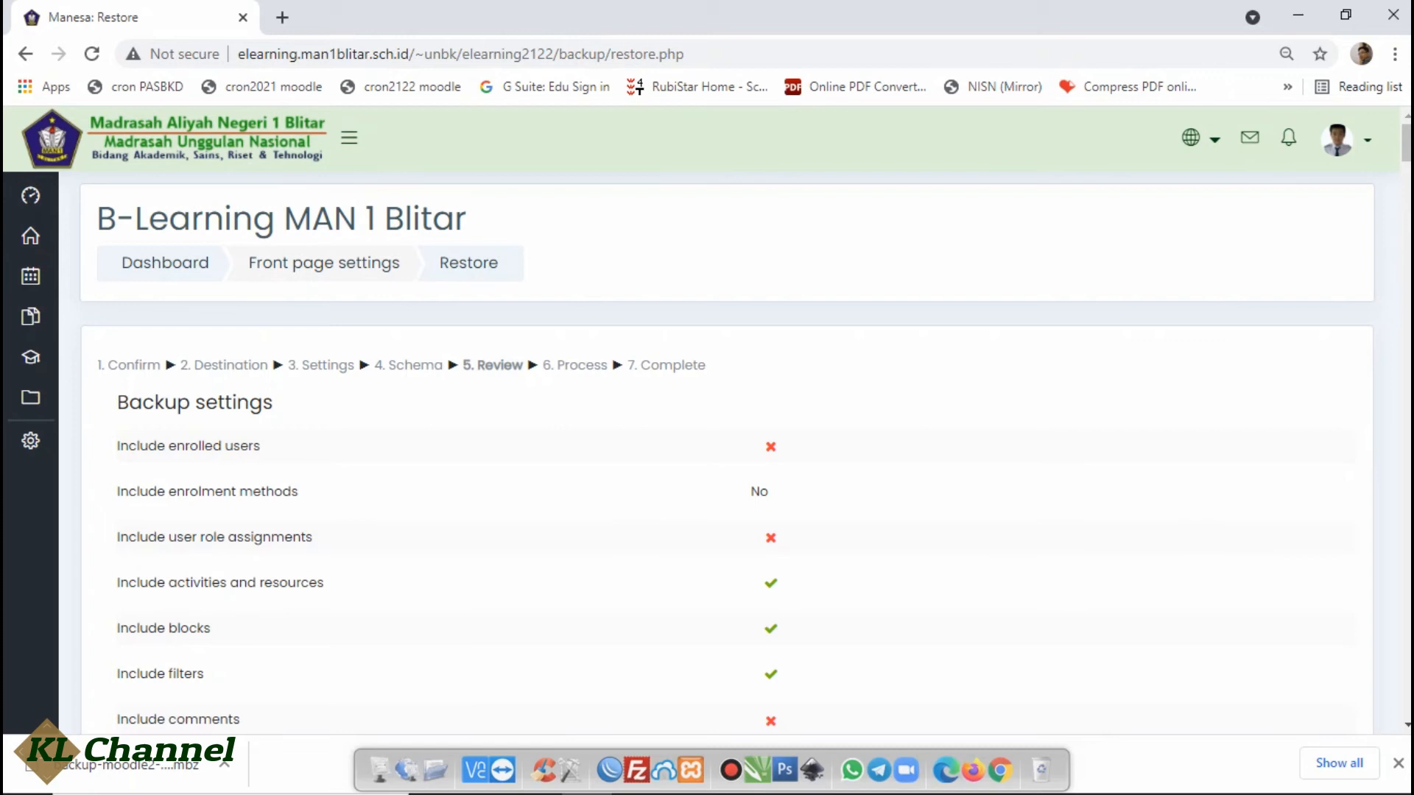
Step: Perform the restore from the end of the review stage and continue to the restored course once processing completes
scroll(488, 440, down, 10)
scroll(488, 440, down, 15)
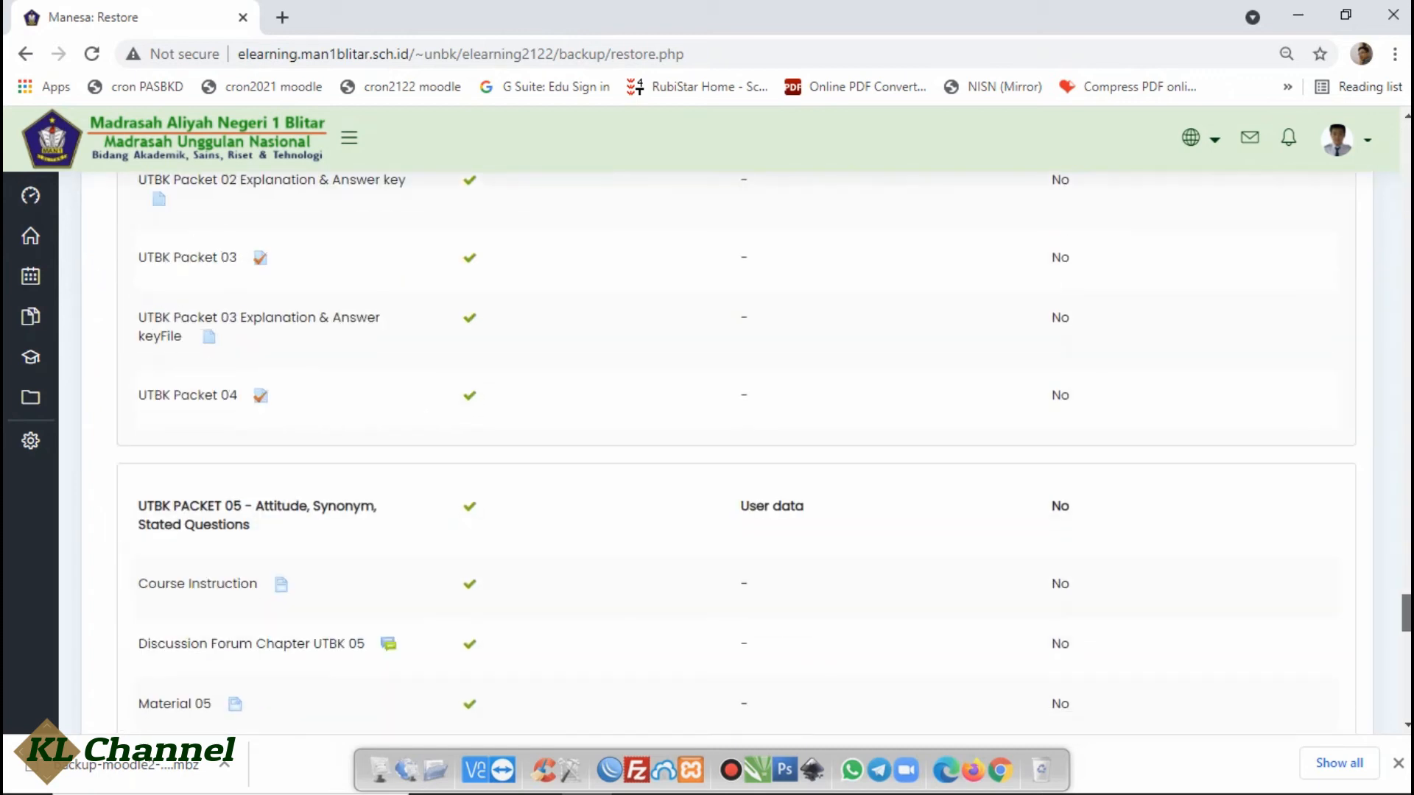
scroll(707, 442, down, 10)
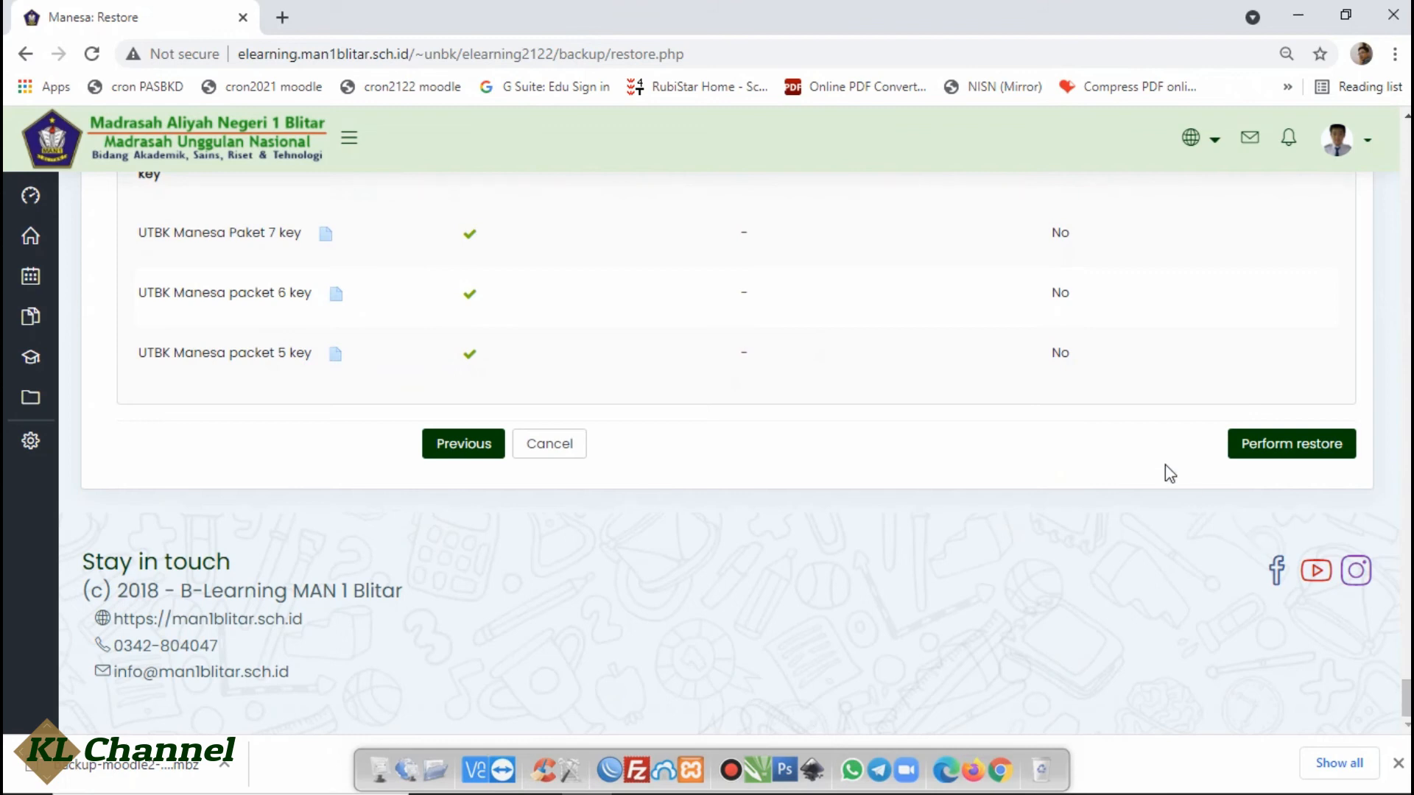
click(1290, 454)
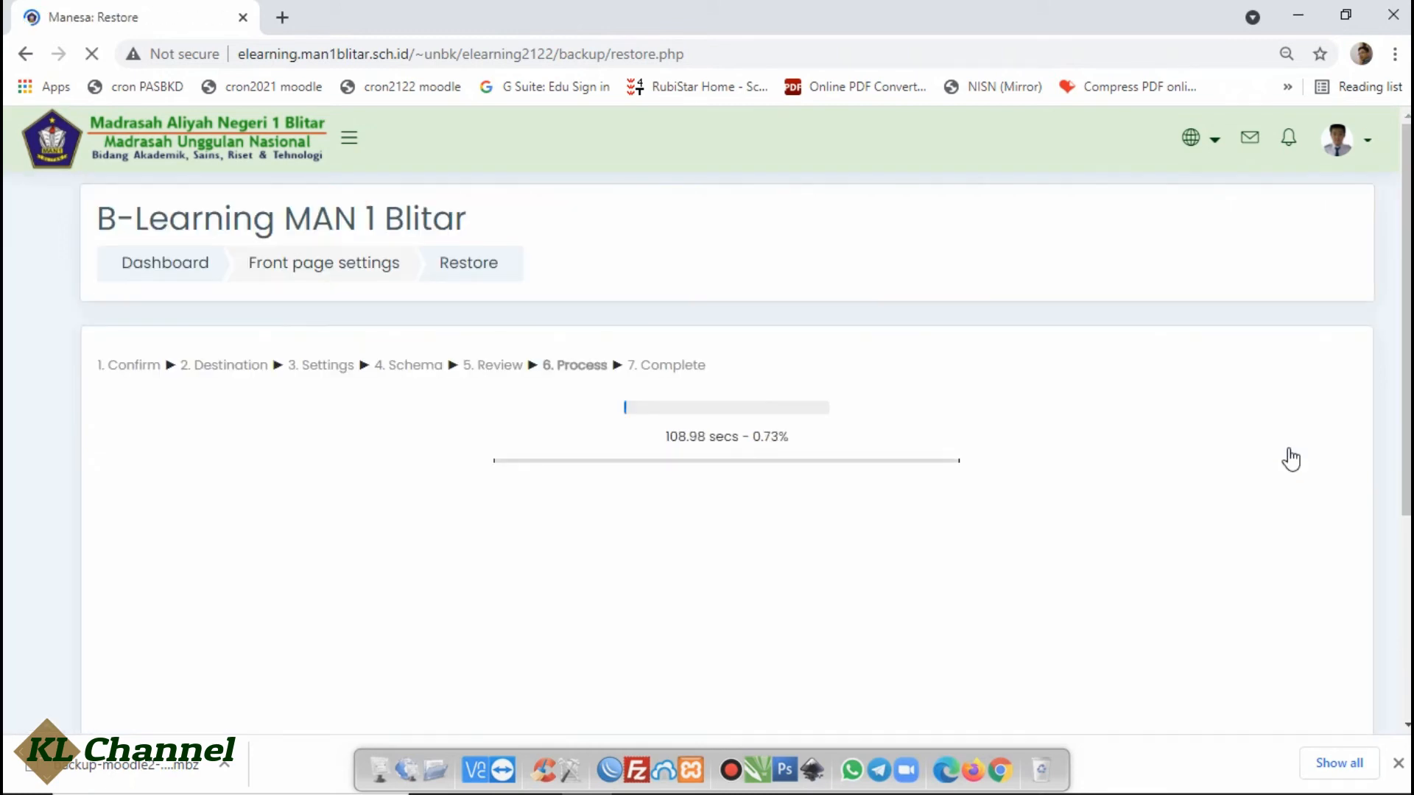
click(1408, 727)
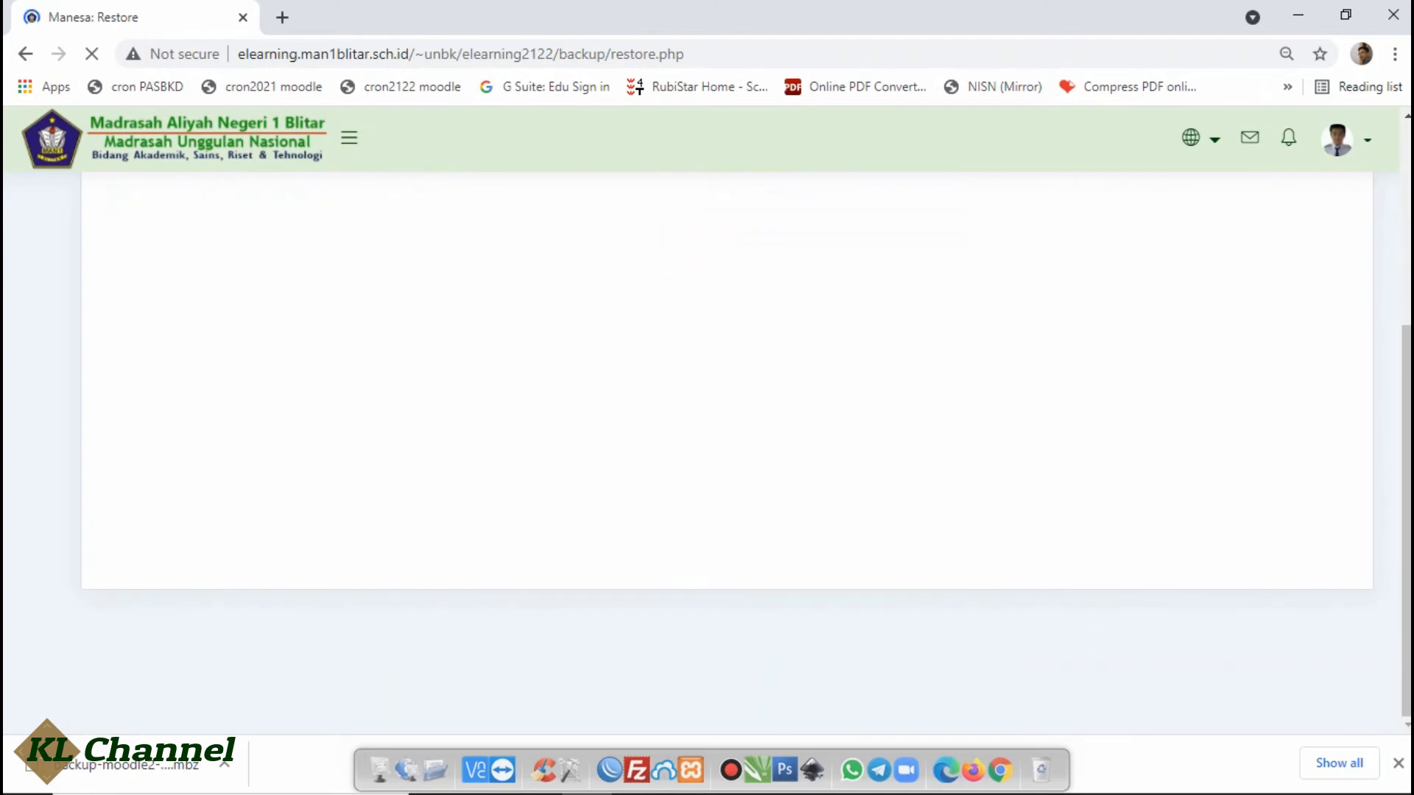
click(1408, 119)
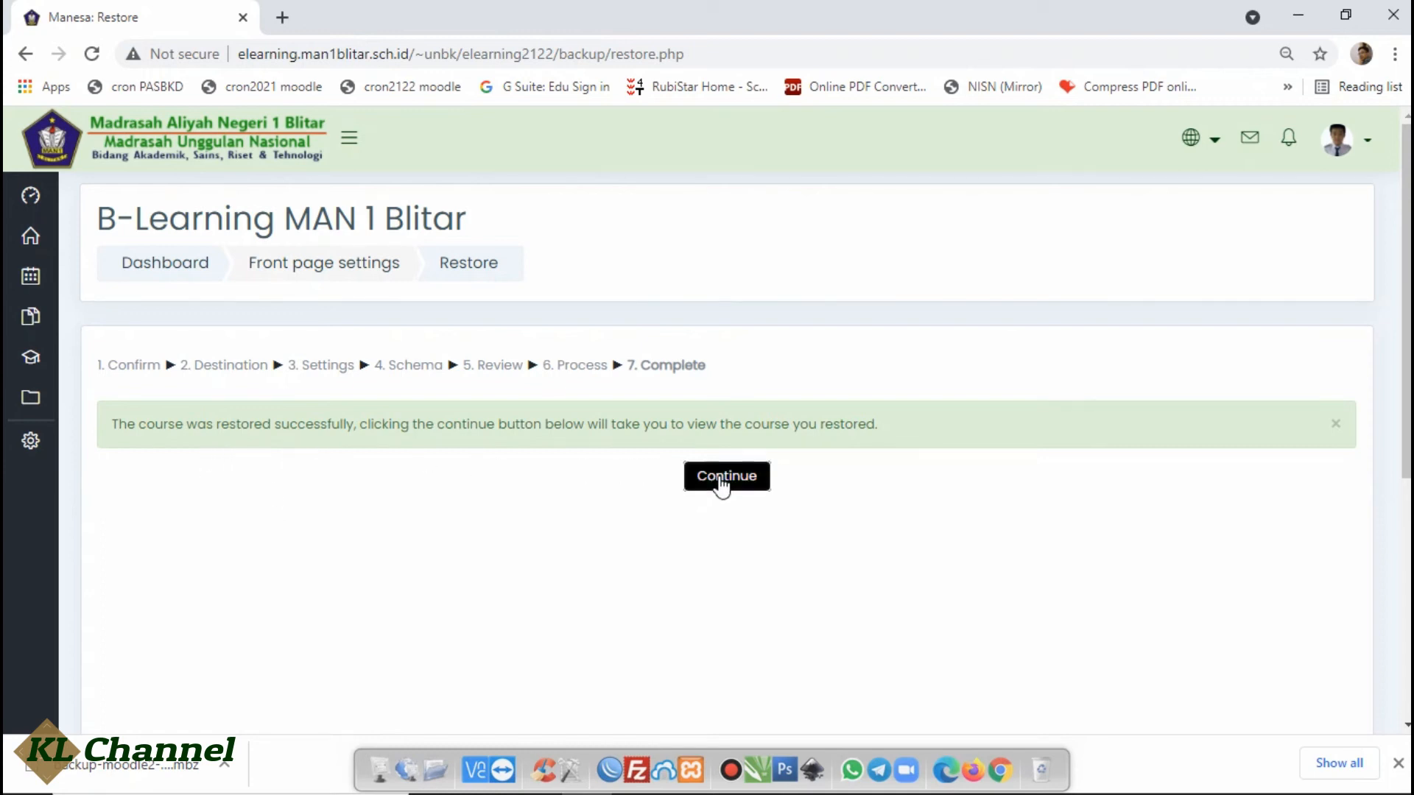
click(722, 484)
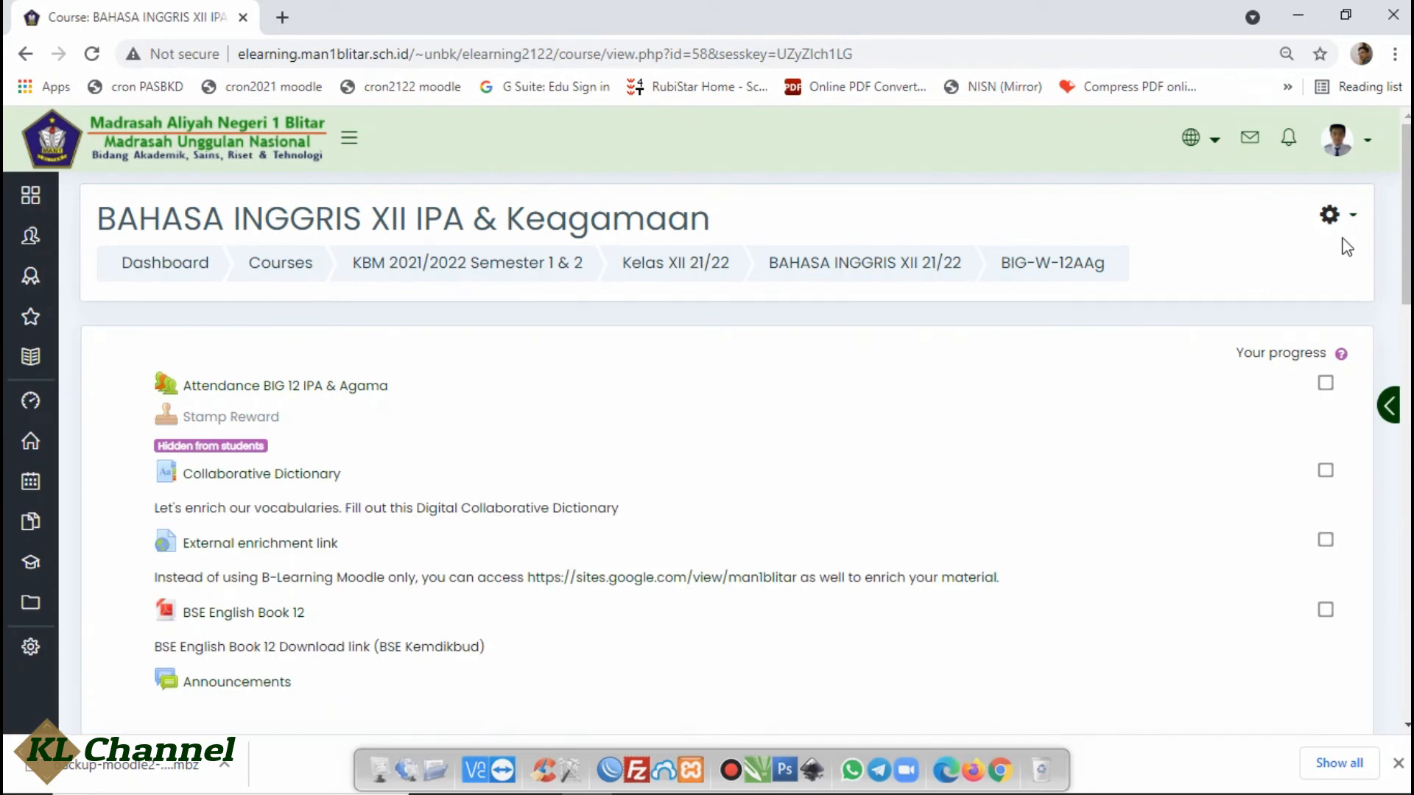
Step: Open the Application Letter section of the restored course and examine its materials, video, assignments and remedial tests
drag(1408, 225, 1408, 310)
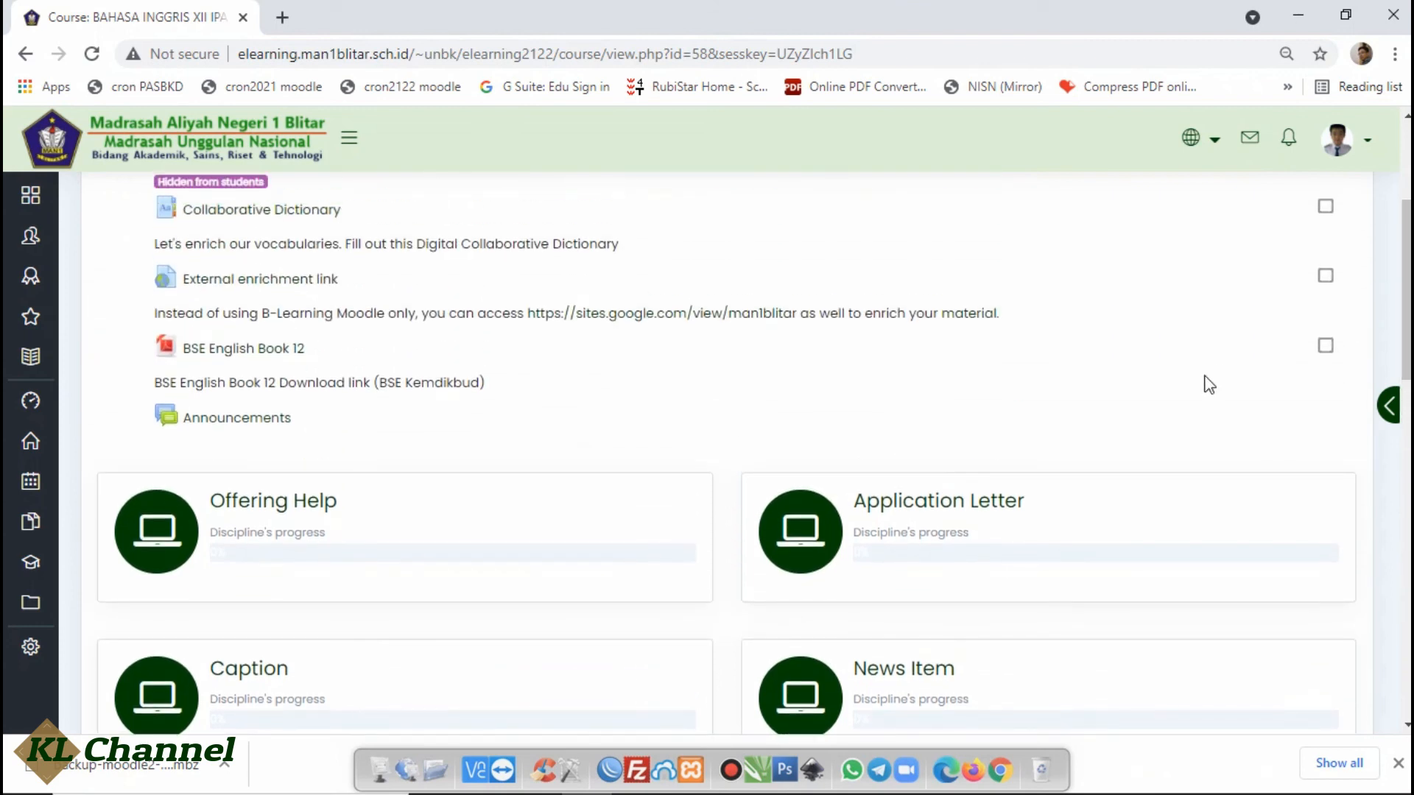
click(966, 506)
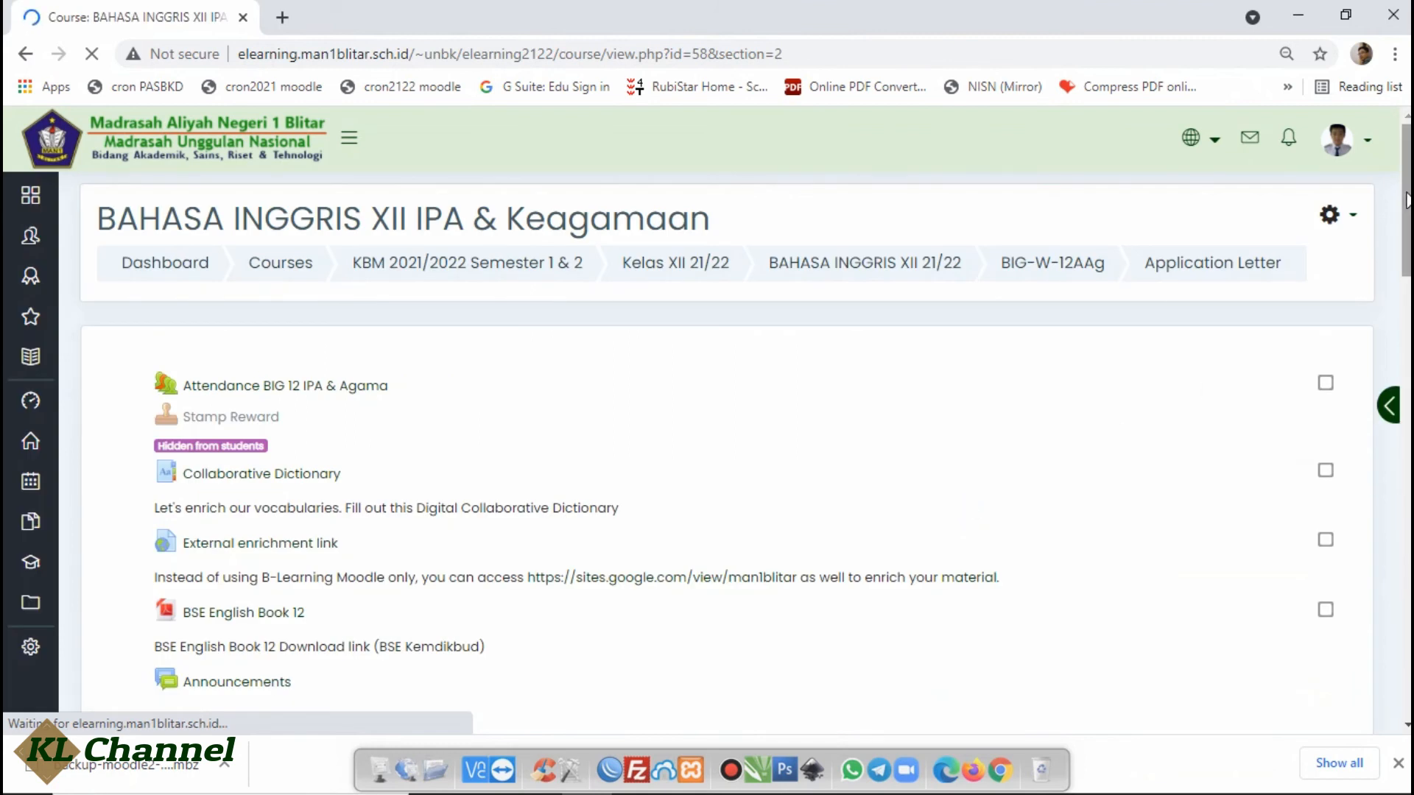
scroll(707, 453, down, 4)
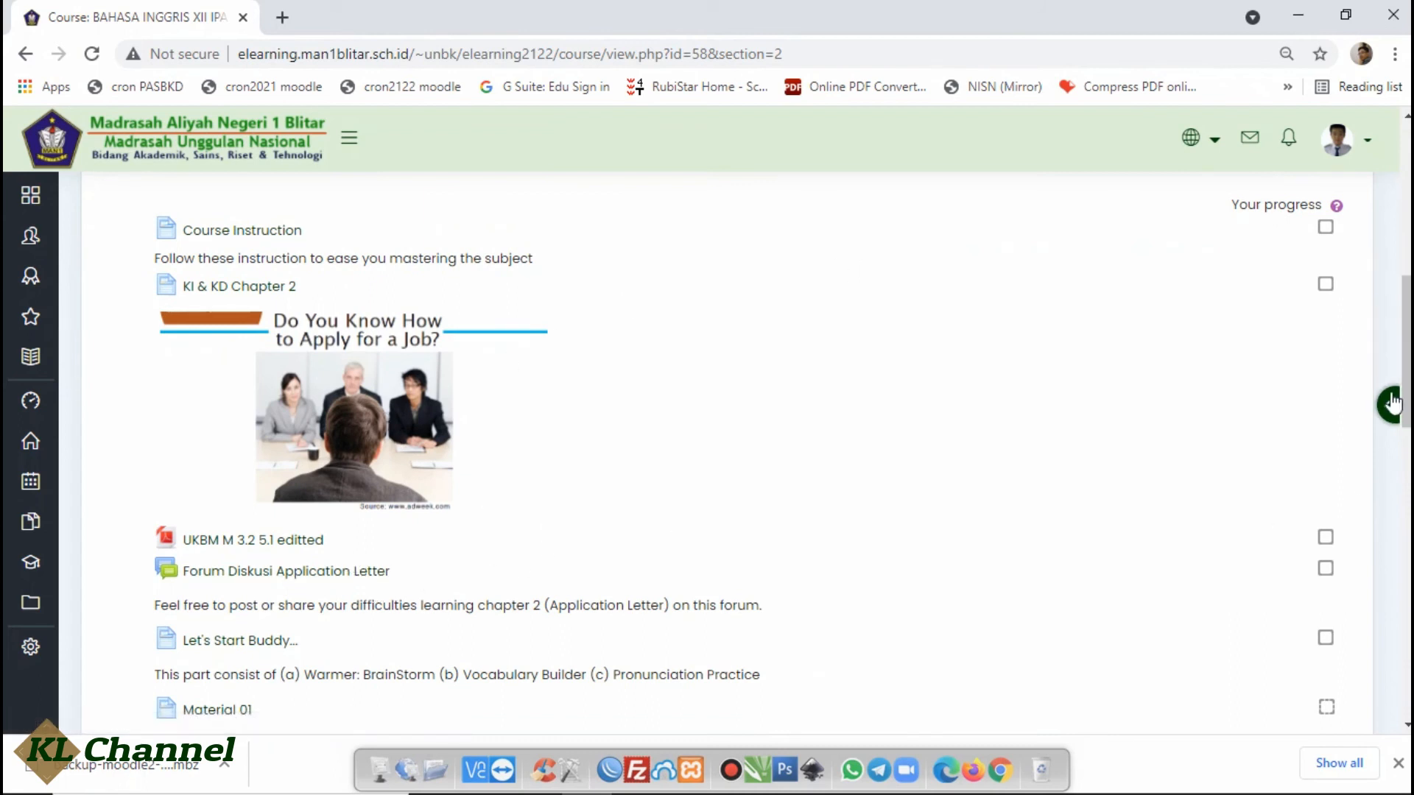
scroll(1403, 404, down, 3)
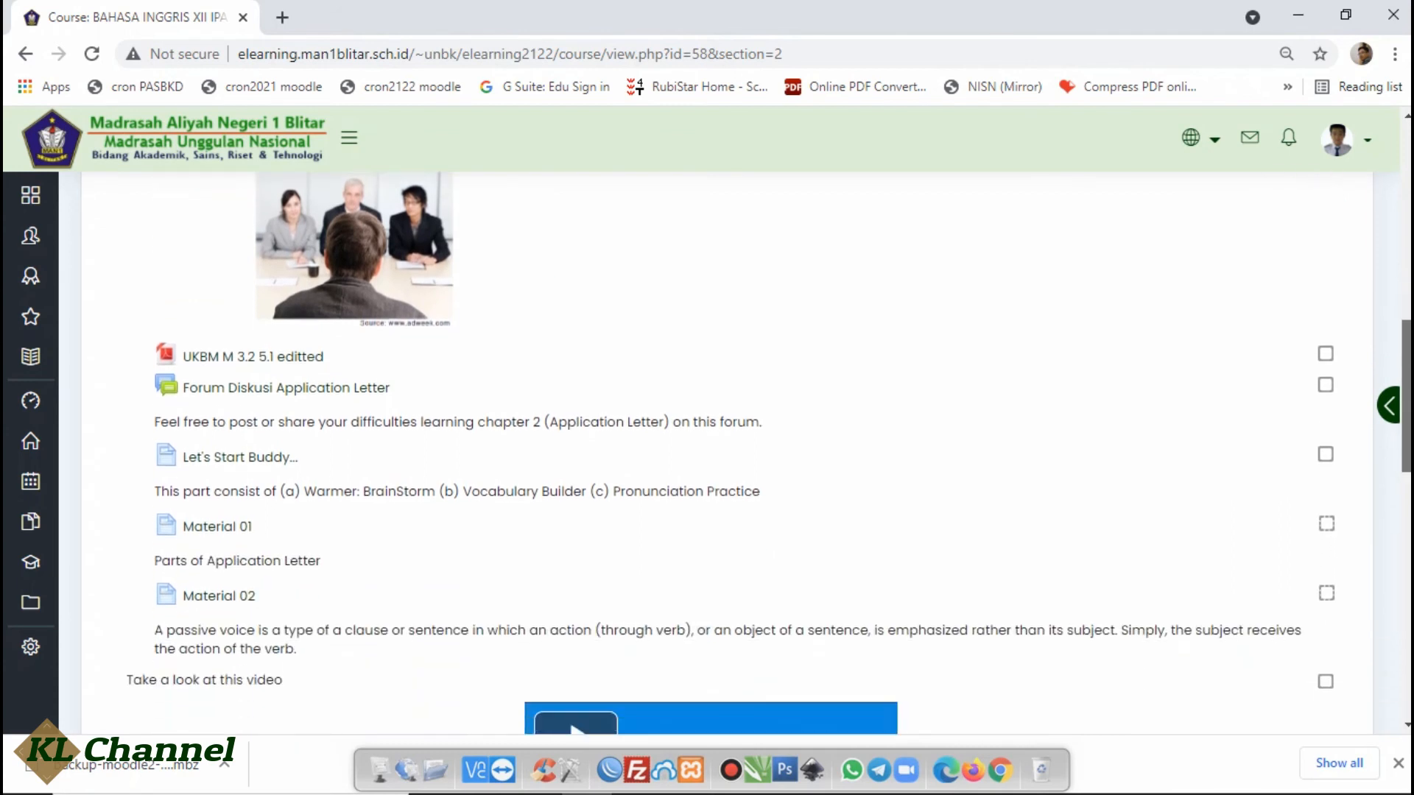
scroll(1385, 405, down, 2)
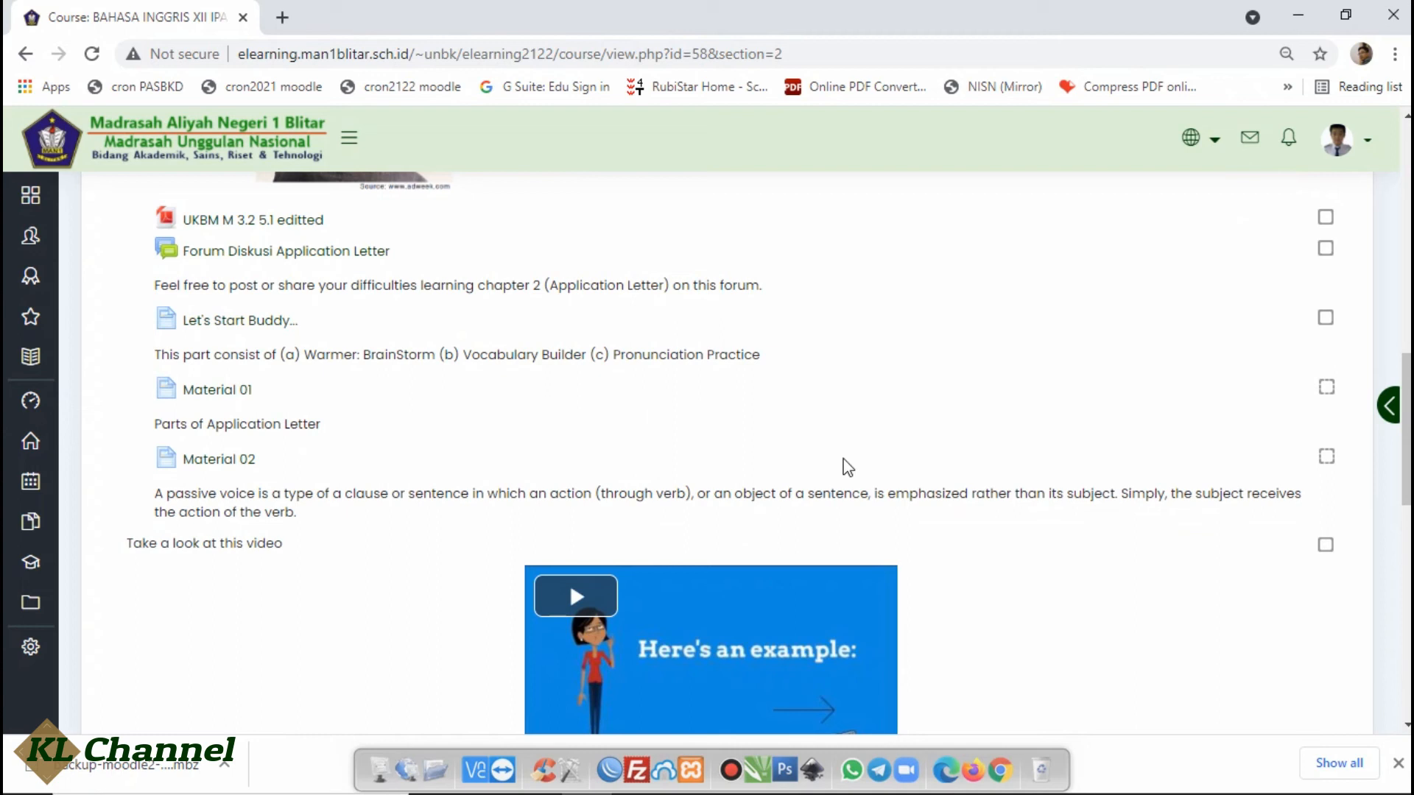
drag(1406, 460, 1406, 559)
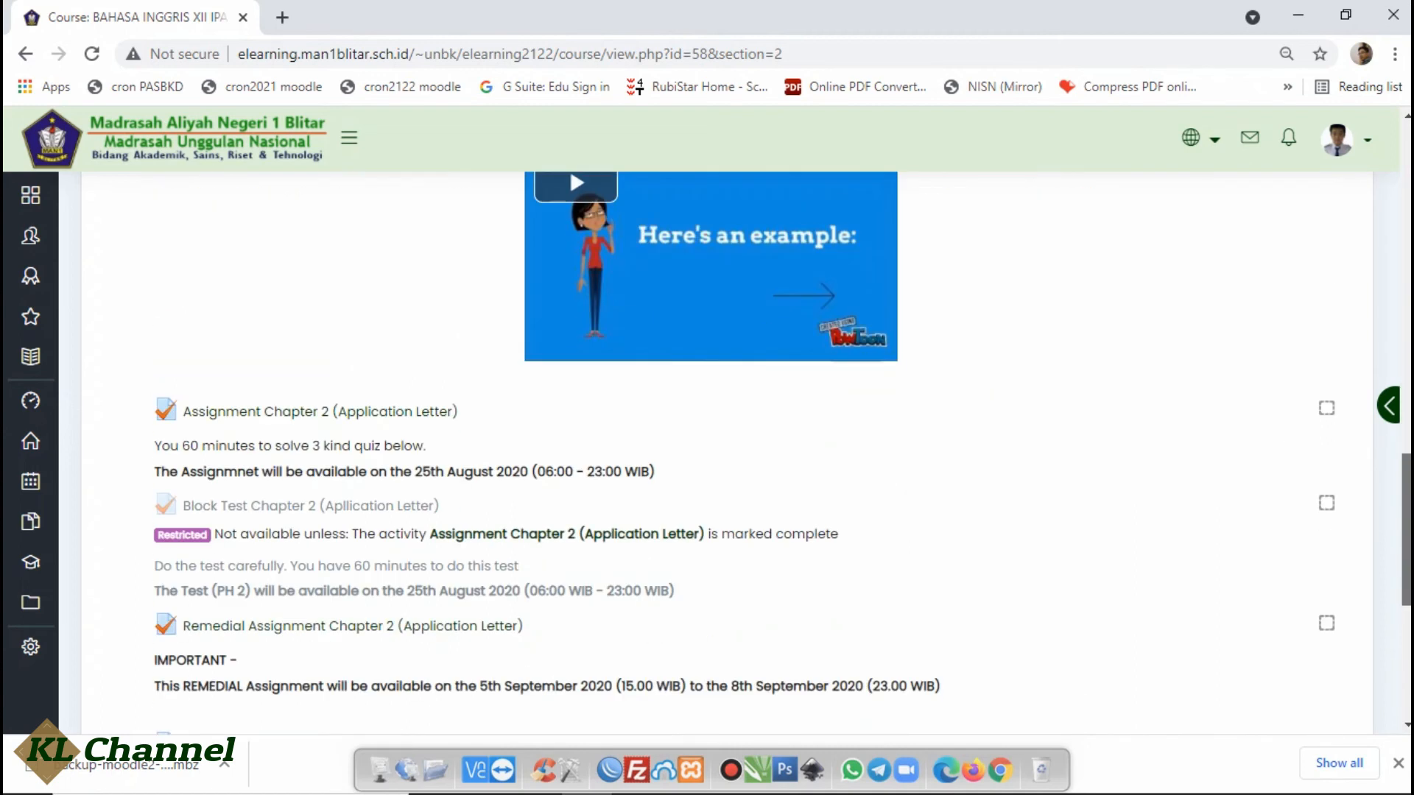
scroll(919, 369, up, 1)
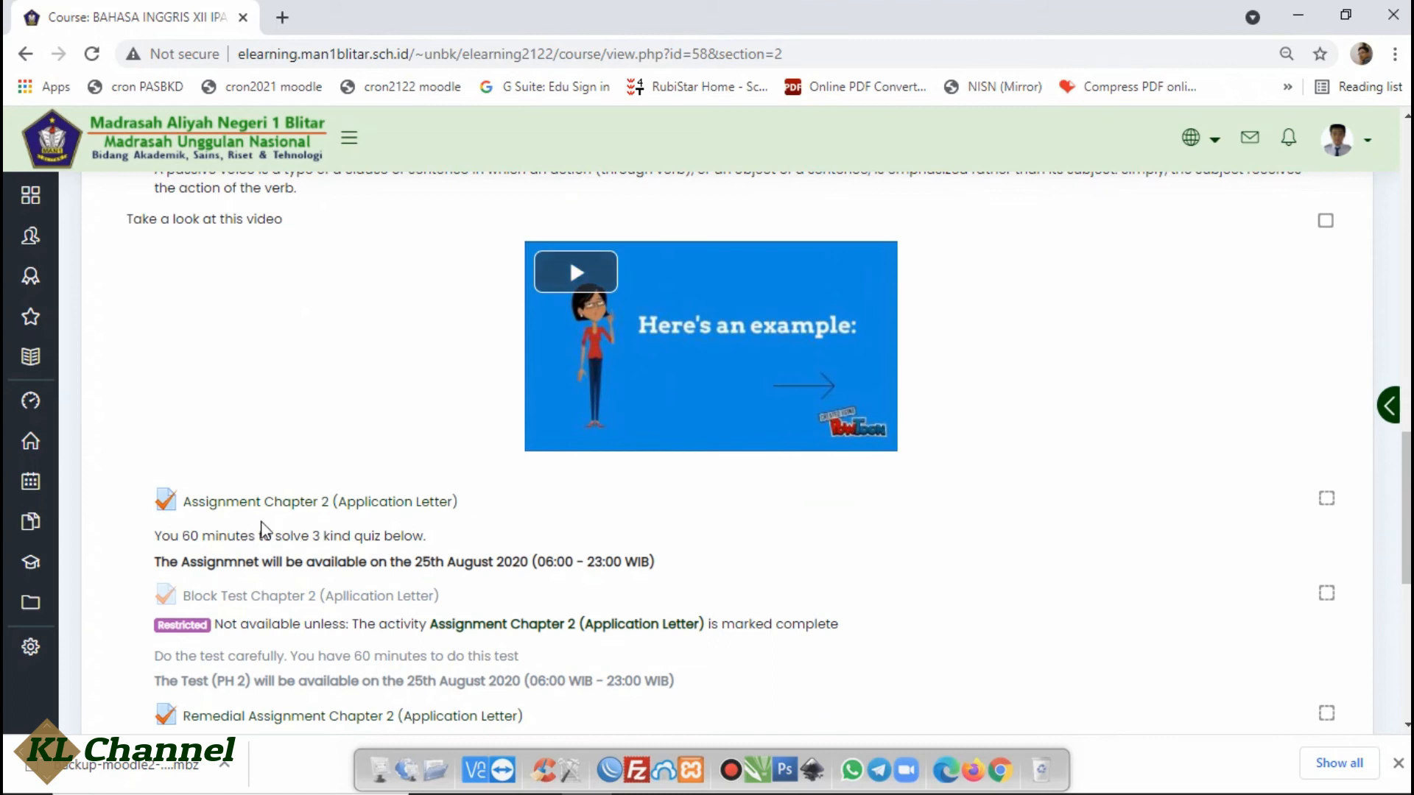
drag(1409, 462, 1409, 524)
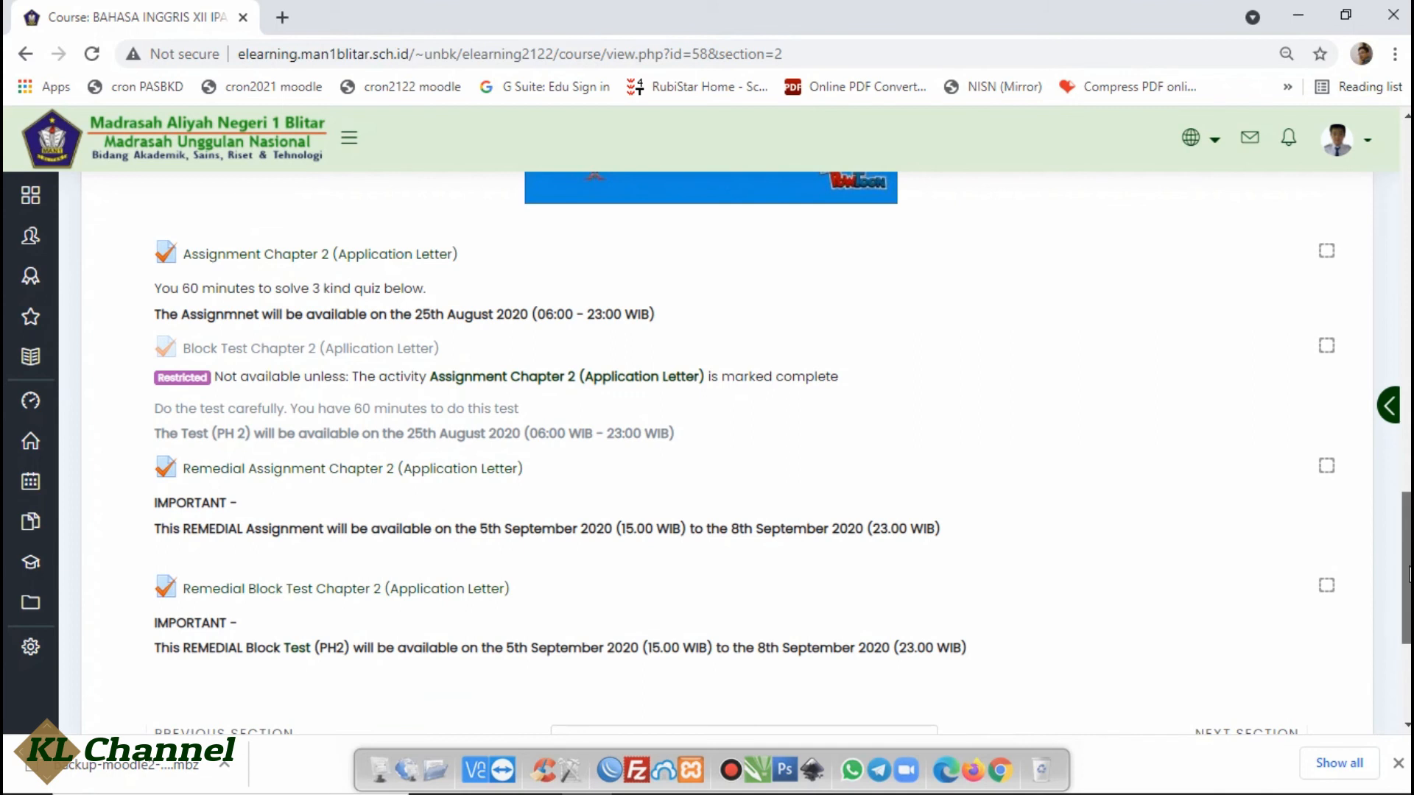
drag(1409, 577, 1409, 600)
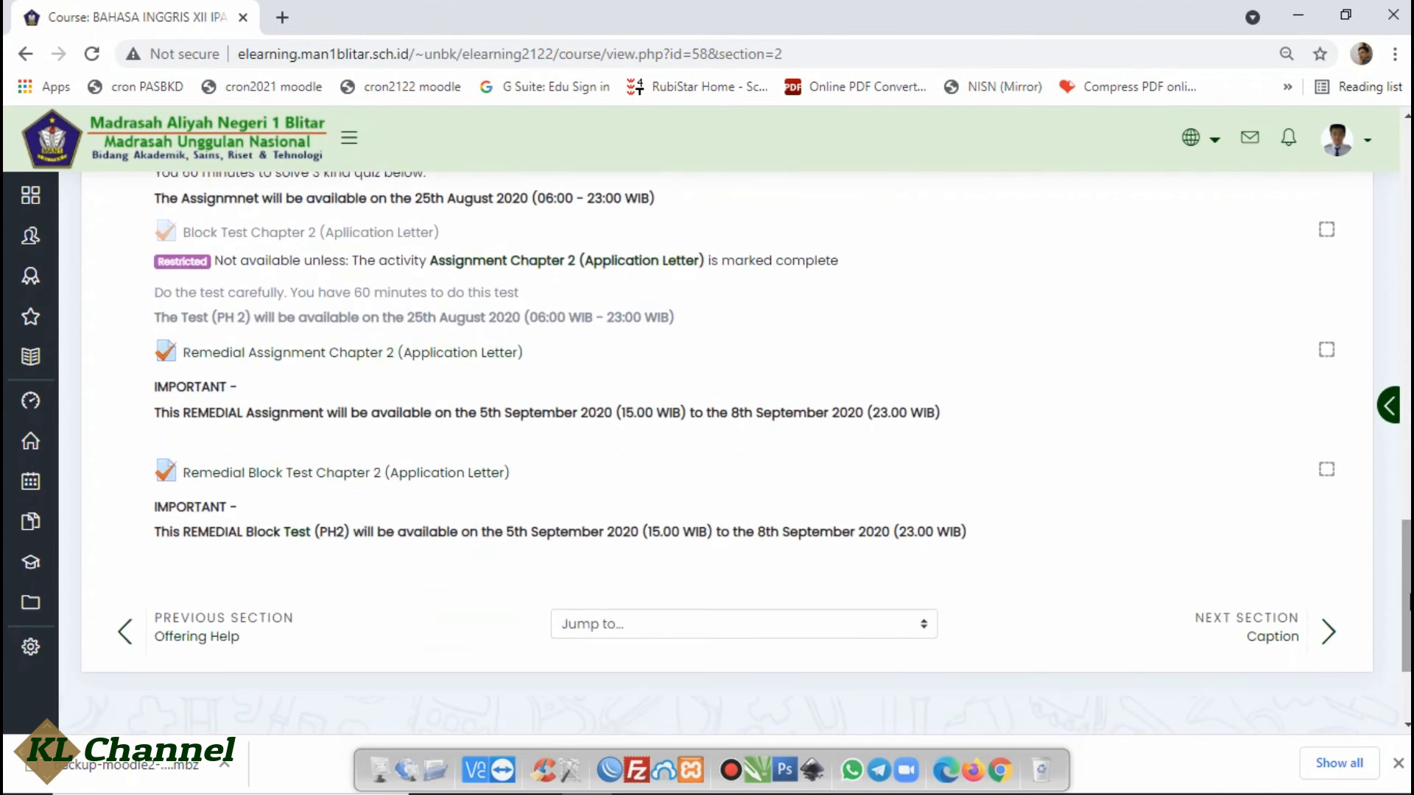
drag(1409, 600, 1403, 467)
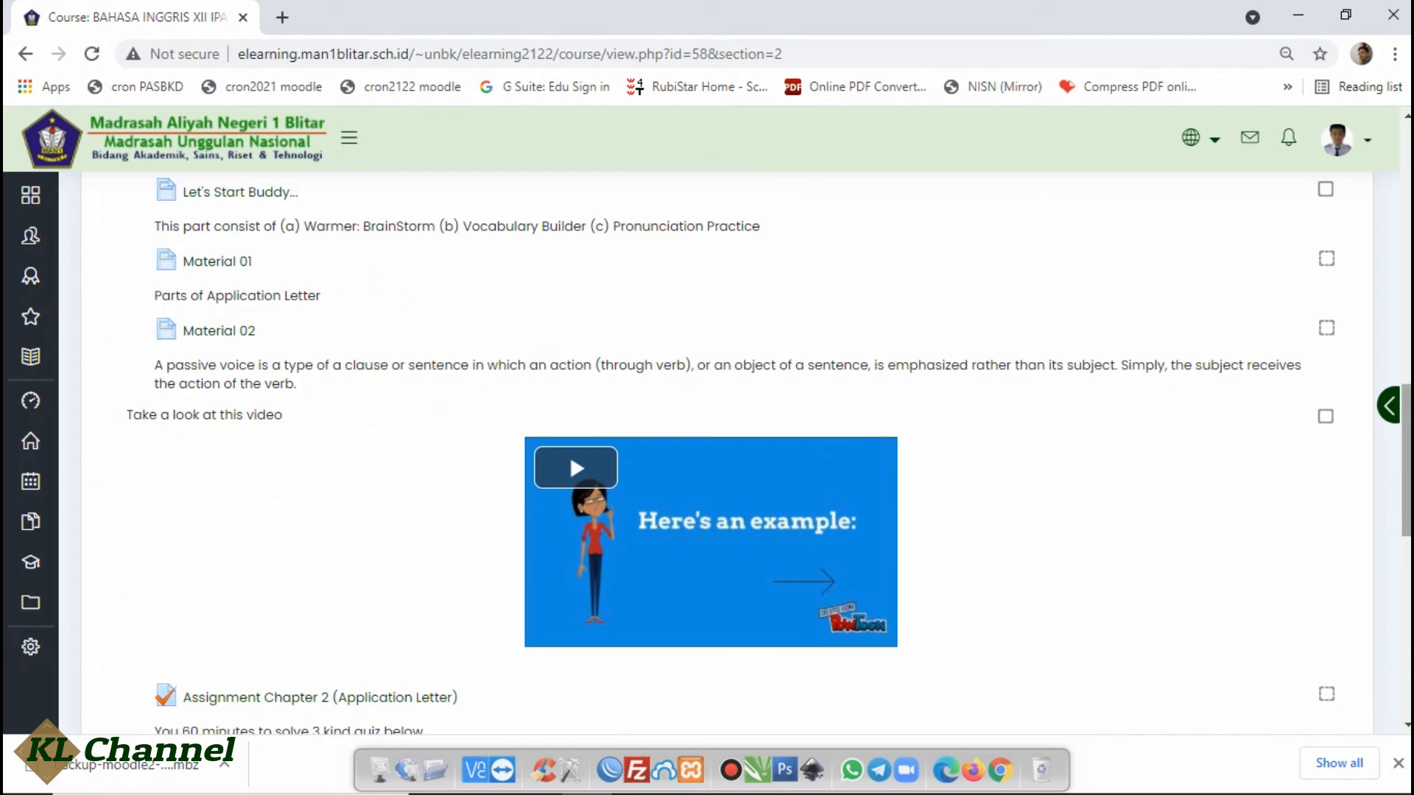
drag(1408, 465, 1408, 184)
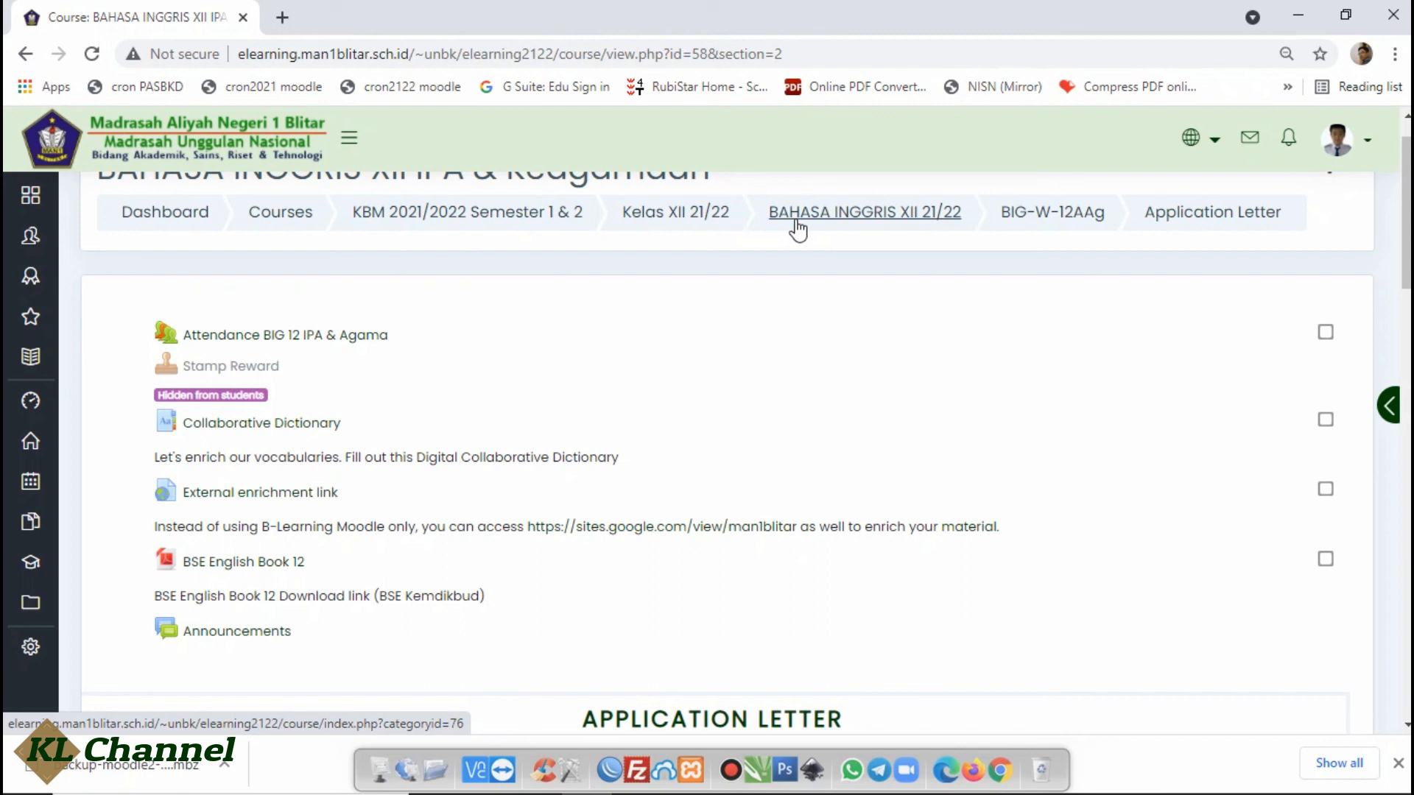
Step: View the restored course's participants list and go up through Kelas XII 21/22 to the KBM 2021/2022 Semester 1 & 2 category
click(34, 249)
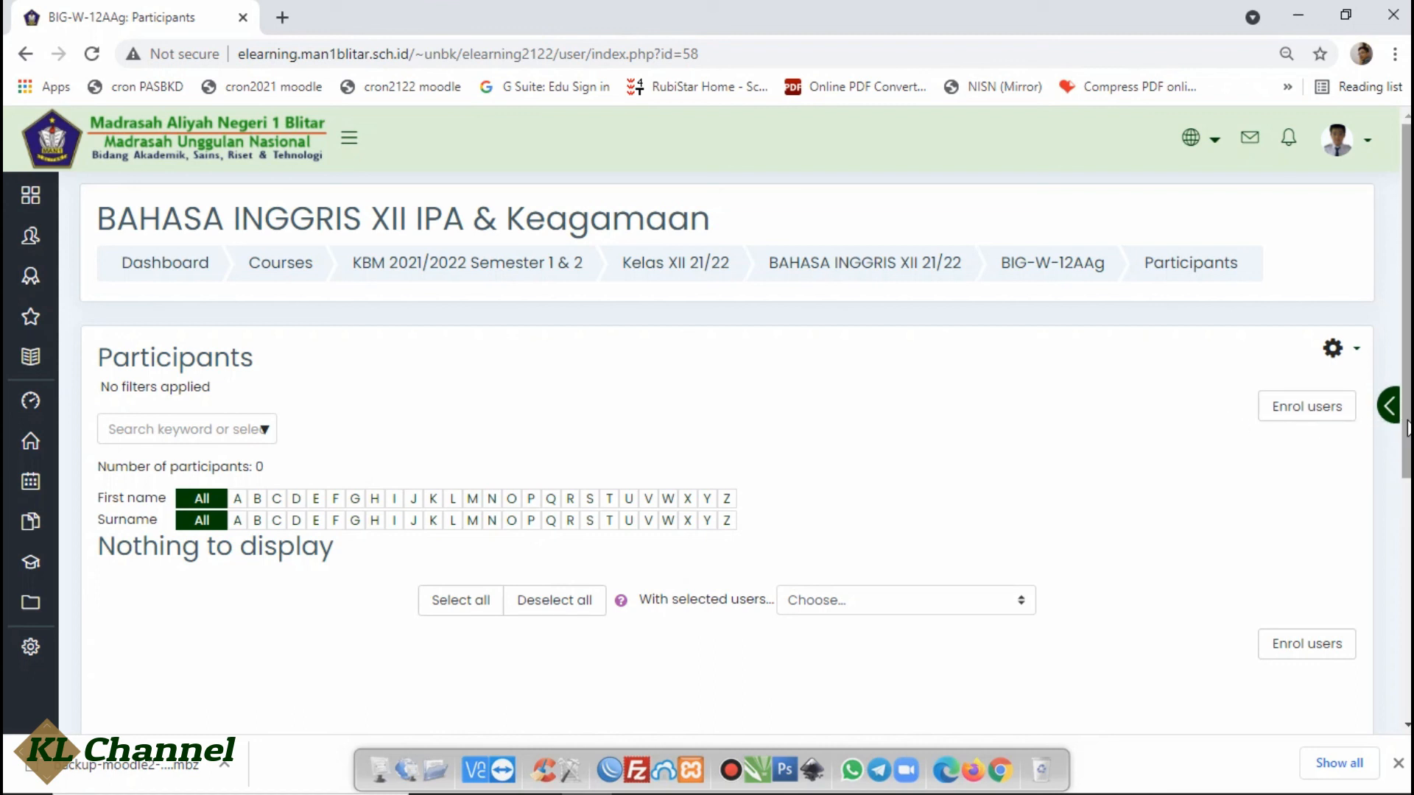
mouse_move(1408, 430)
mouse_down()
mouse_move(1409, 540)
mouse_move(1409, 426)
mouse_up()
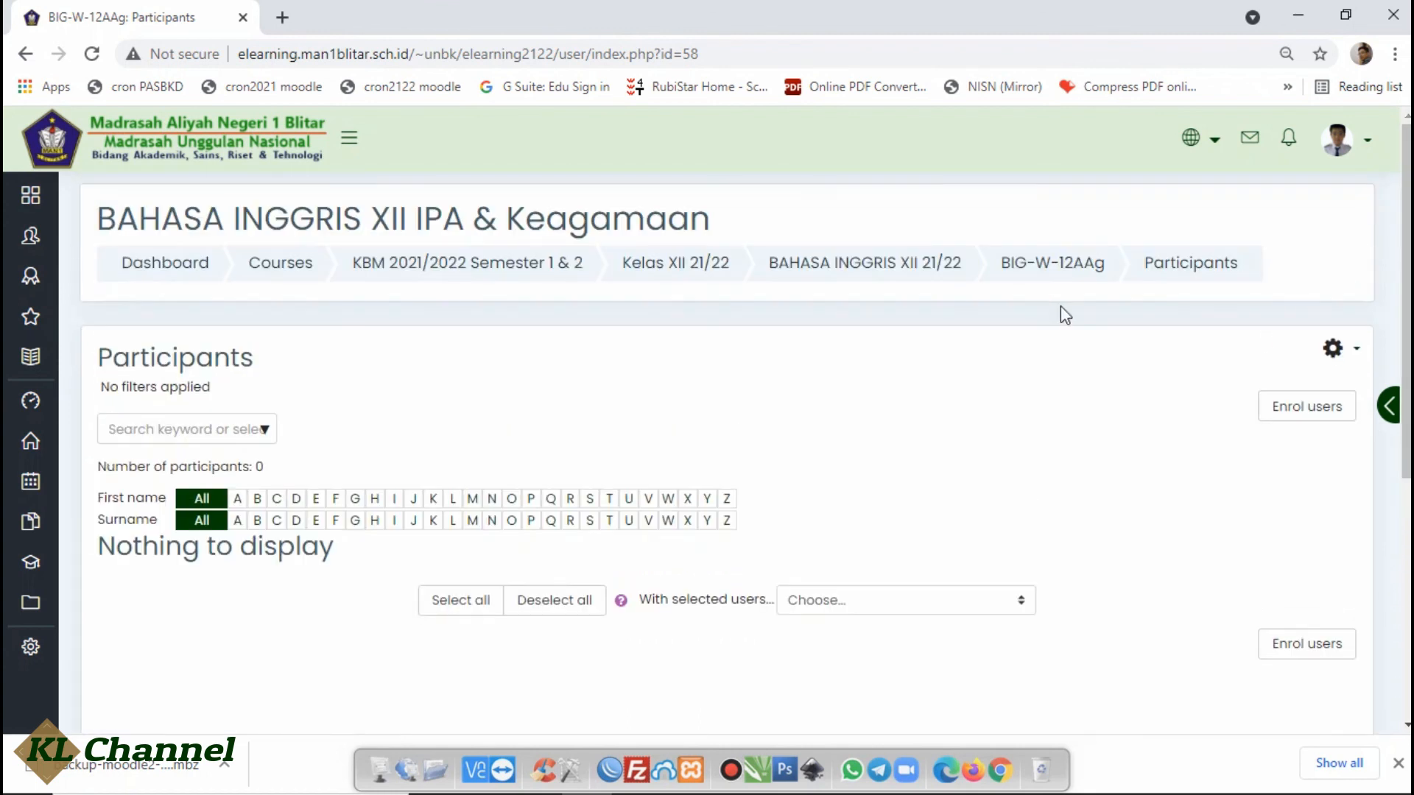
click(648, 273)
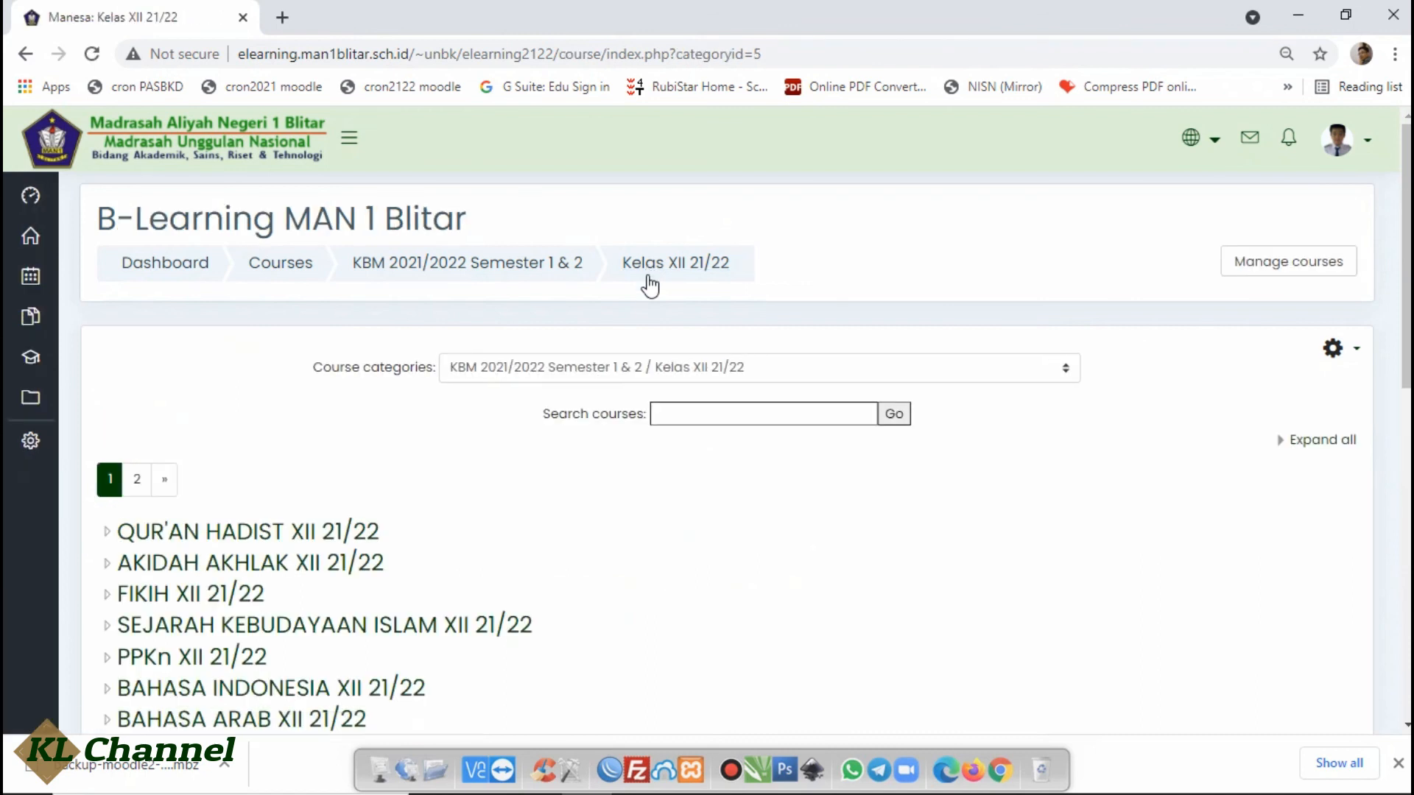
click(416, 265)
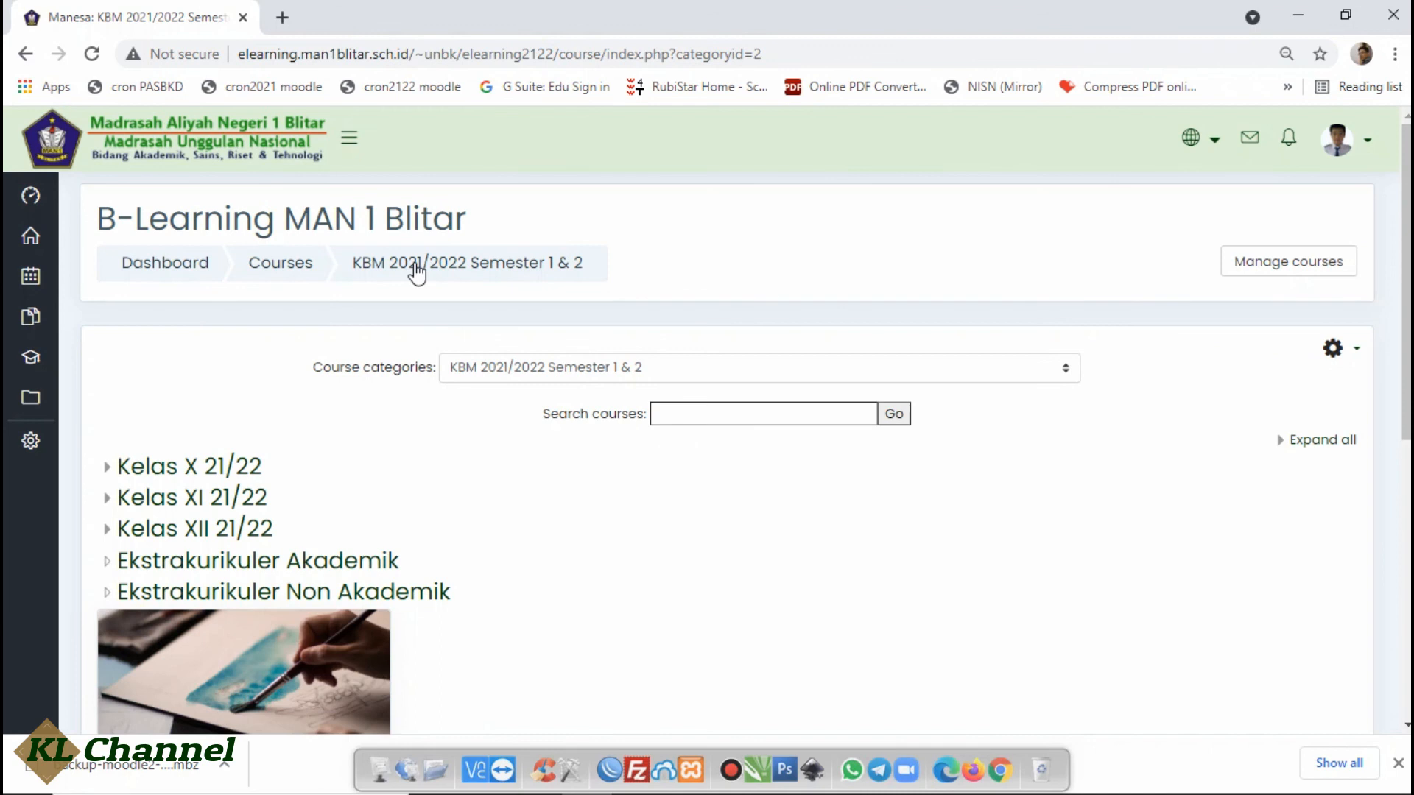